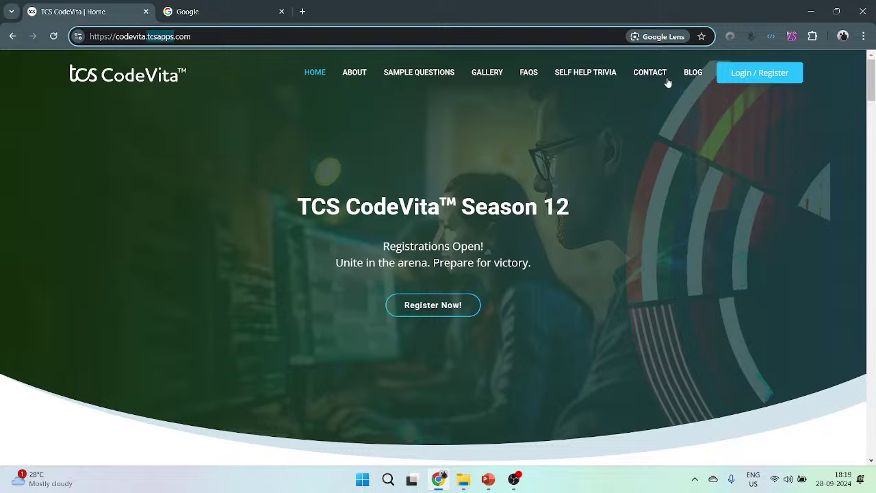
Open the CodeVita new-user registration form from Login / Register
click(748, 79)
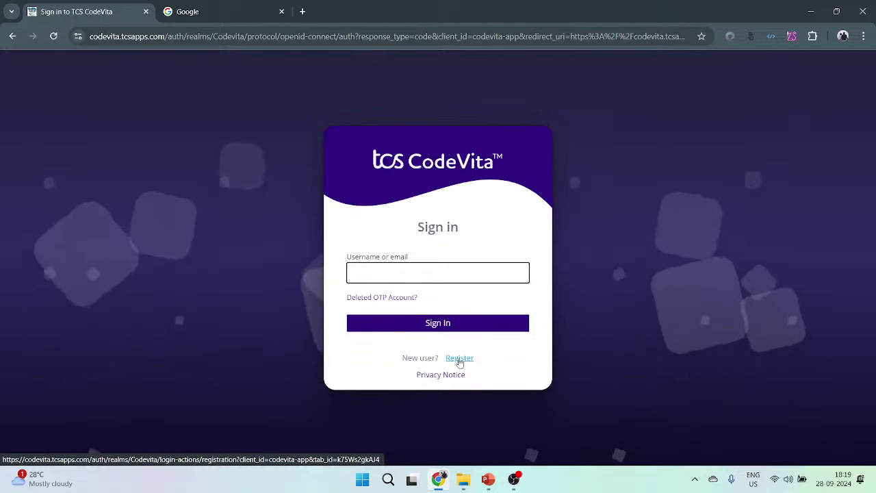
click(459, 358)
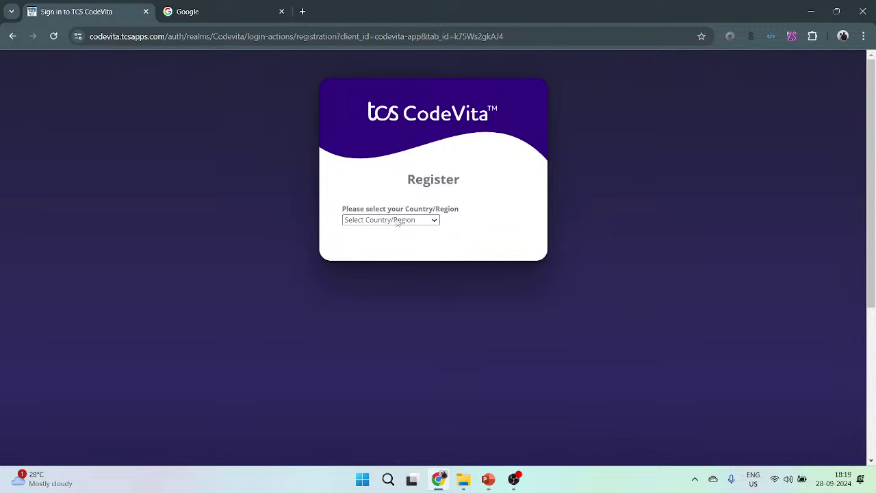
click(397, 220)
click(397, 221)
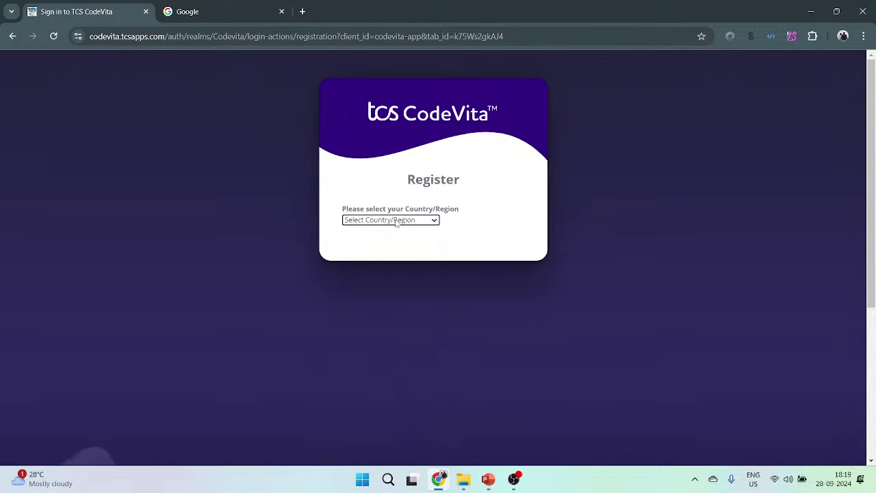
Set Country/Region to India, then place the cursor in the First Name field
key(i)
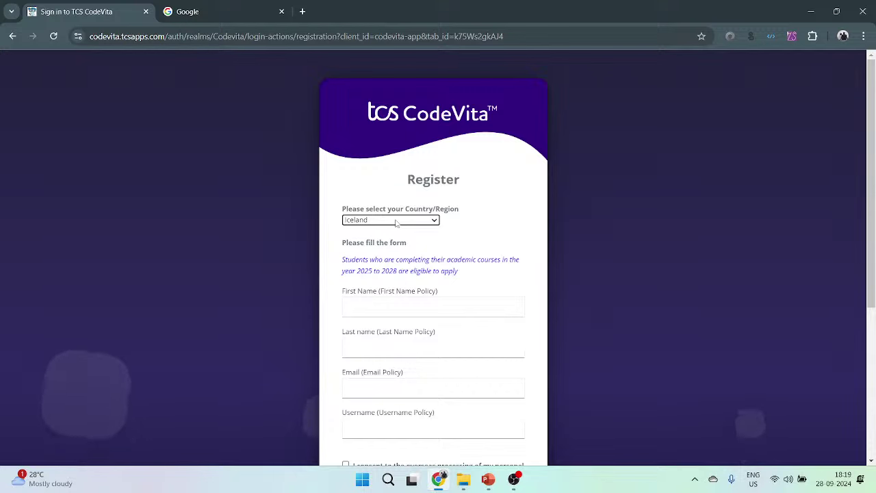
key(n)
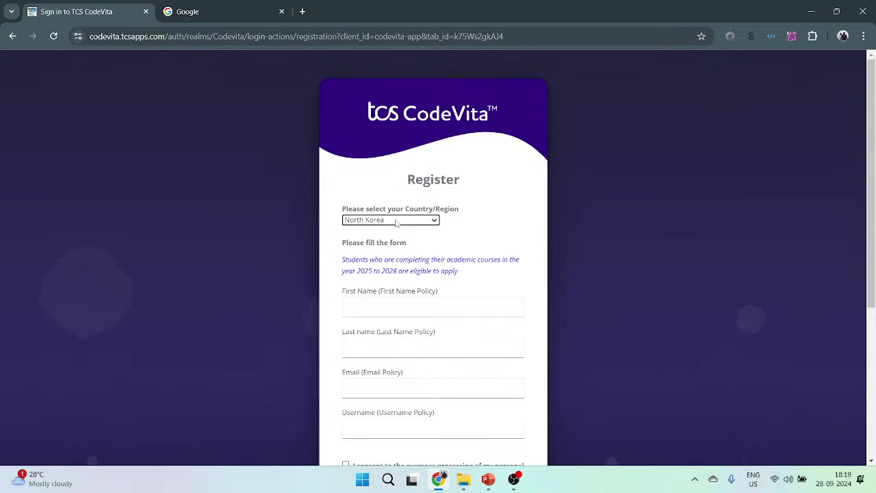
click(397, 221)
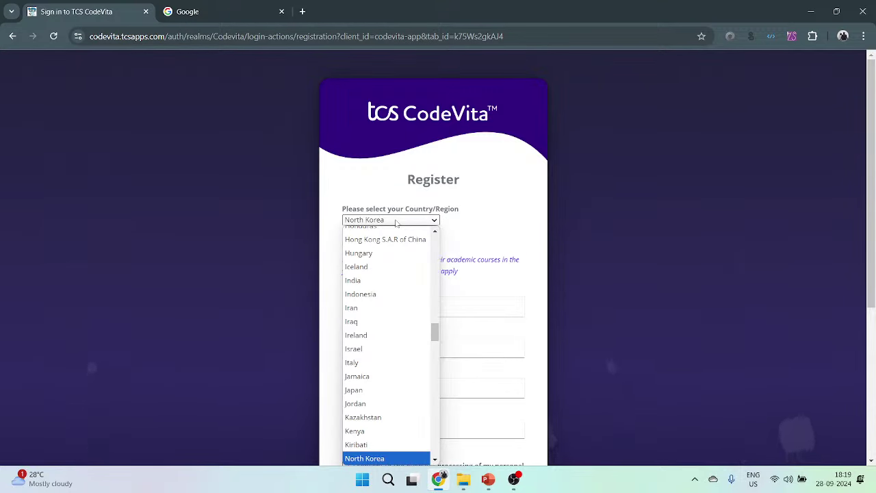
click(396, 221)
click(391, 221)
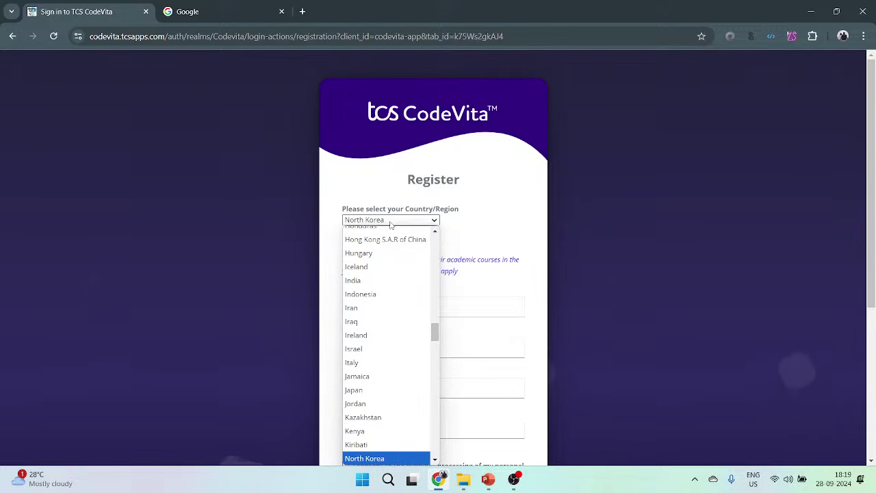
click(387, 281)
scroll(377, 226, down, 2)
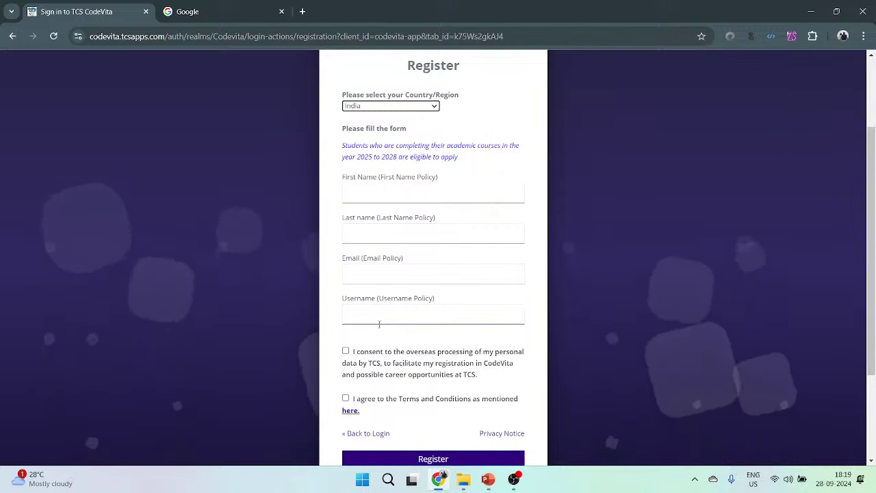
scroll(379, 324, up, 1)
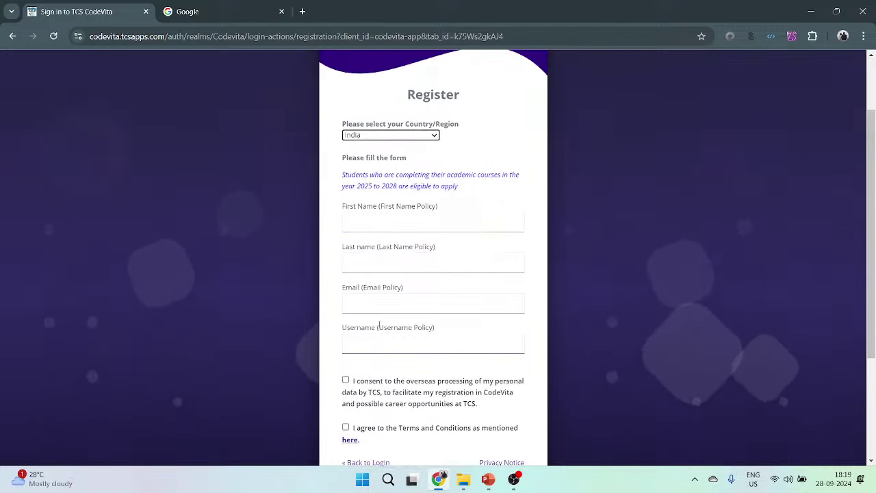
scroll(379, 325, up, 1)
click(374, 252)
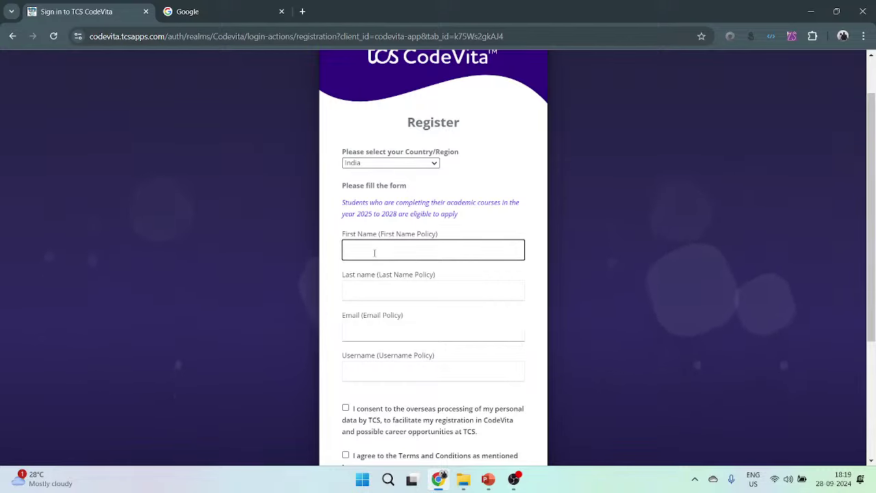
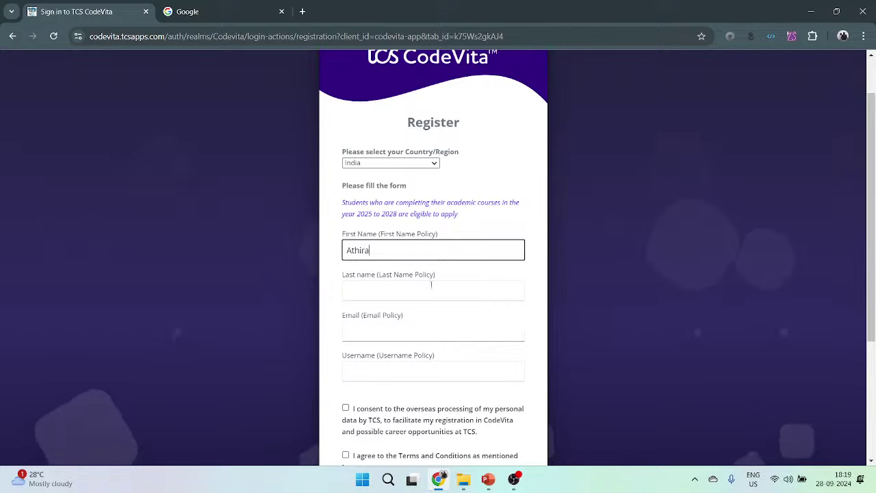
Type the student's first name, last name and Gmail address into the registration fields
click(425, 288)
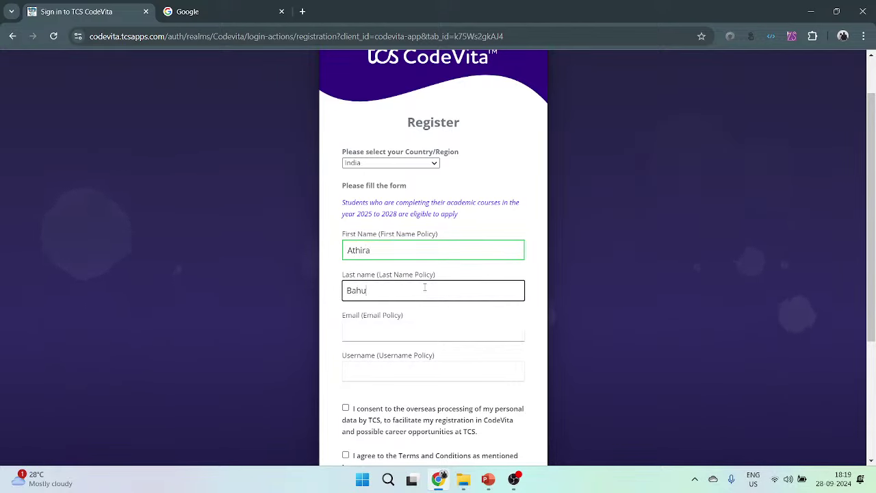
scroll(424, 288, down, 3)
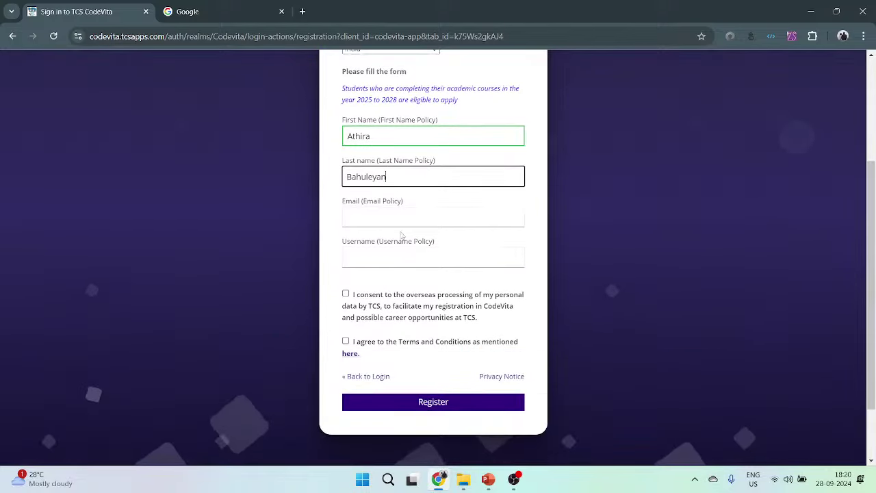
click(386, 215)
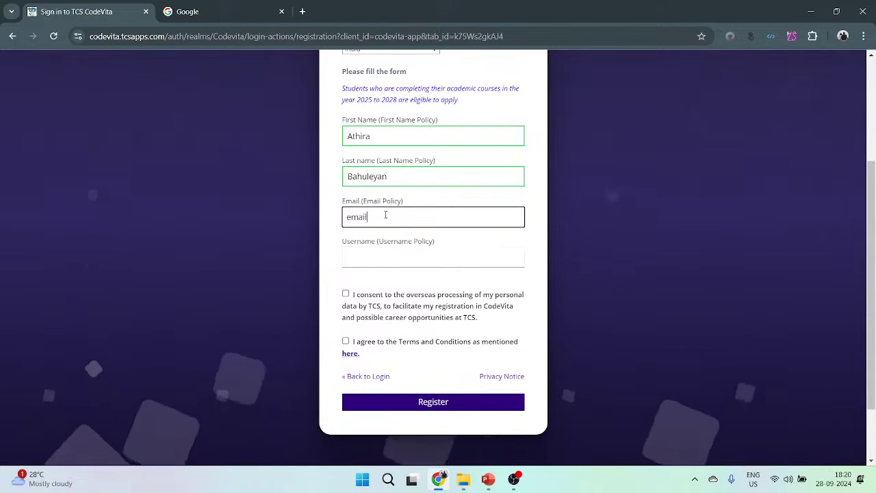
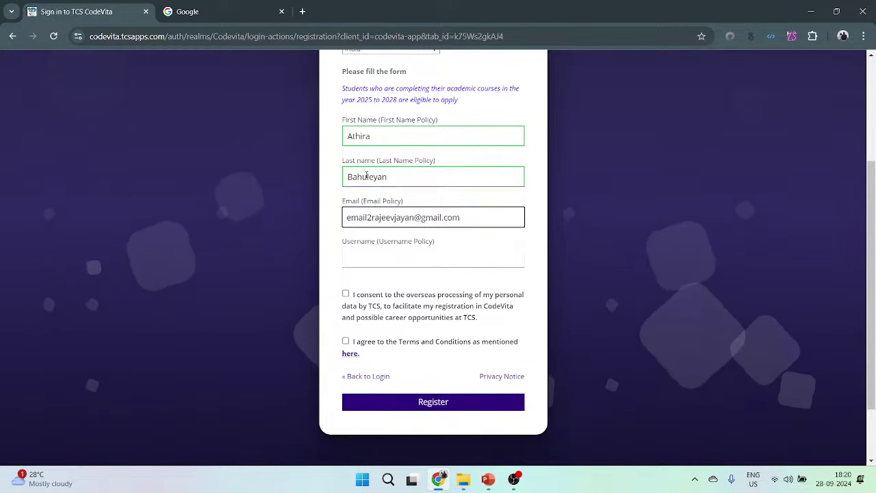
mouse_move(404, 120)
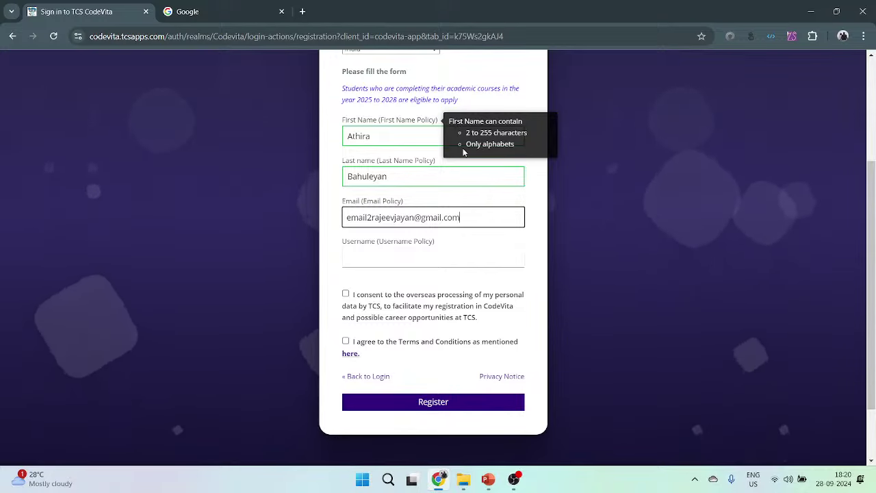
mouse_move(423, 159)
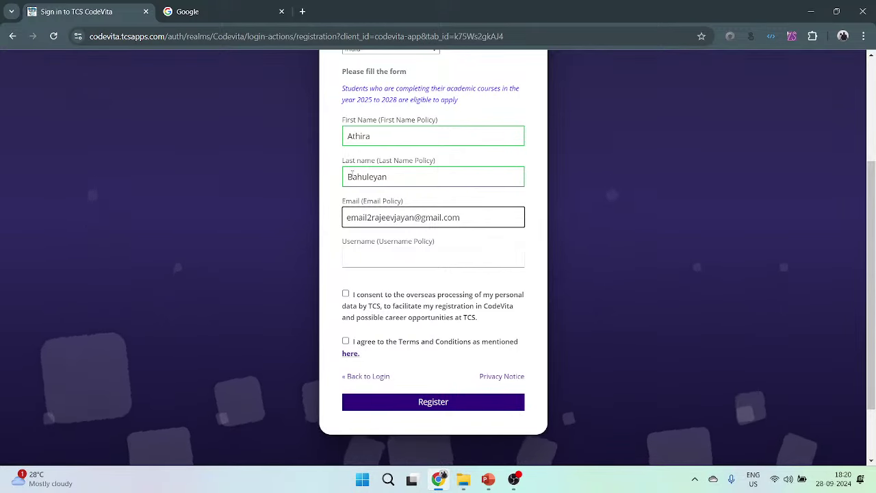
drag(351, 176, 406, 177)
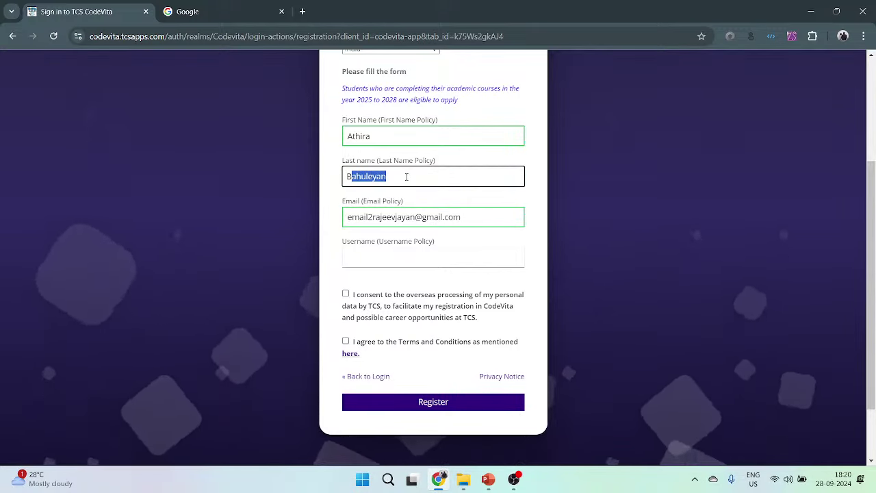
key(BackSpace)
key(BackSpace)
text(S)
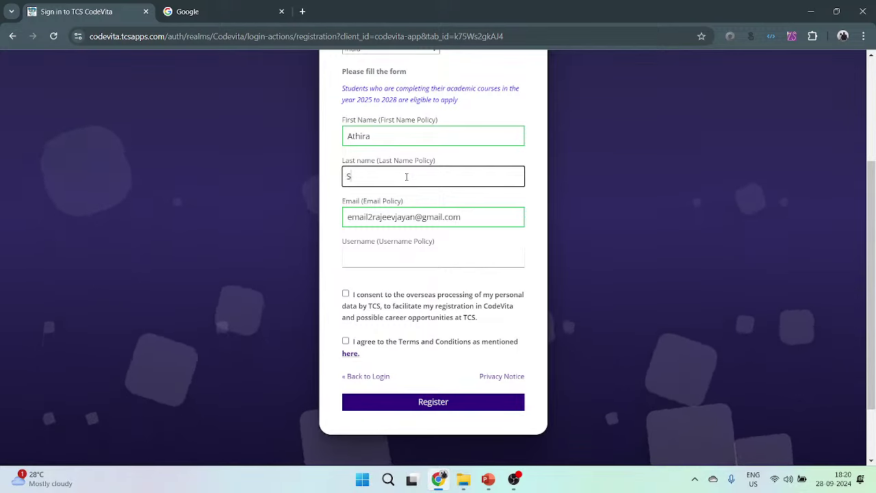
click(384, 257)
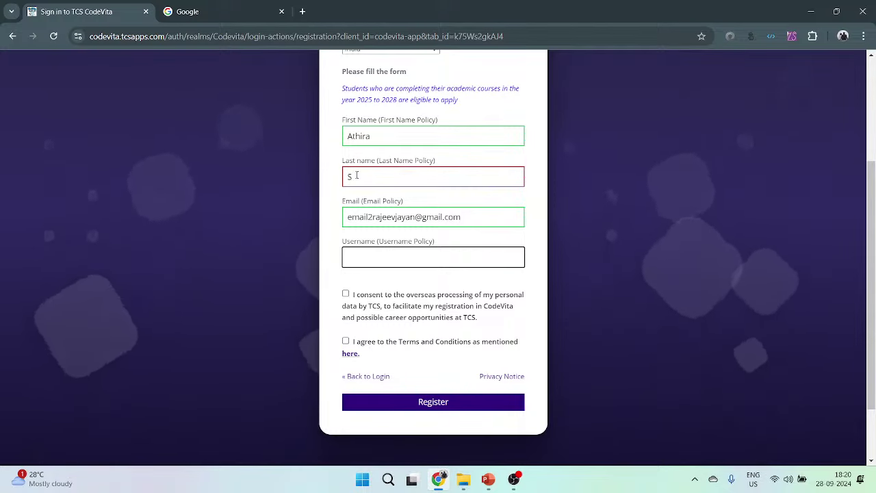
click(382, 174)
key(BackSpace)
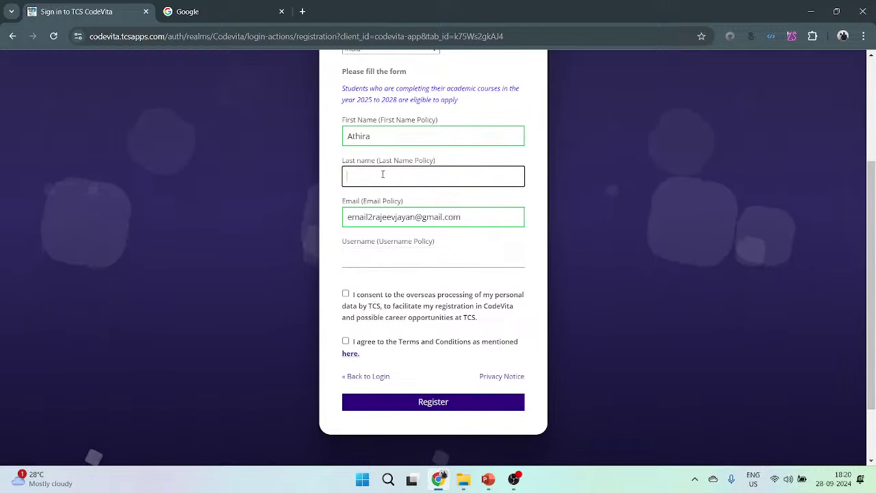
text(Bahuleyan)
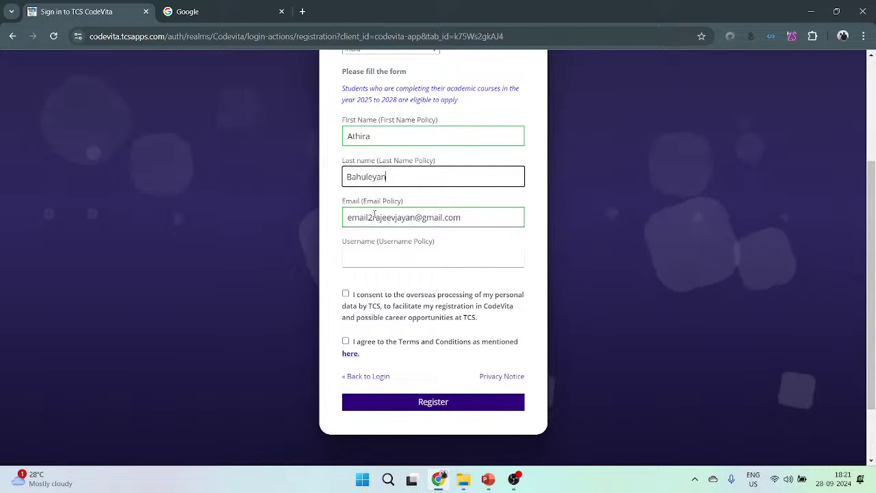
scroll(369, 195, down, 2)
scroll(368, 182, up, 2)
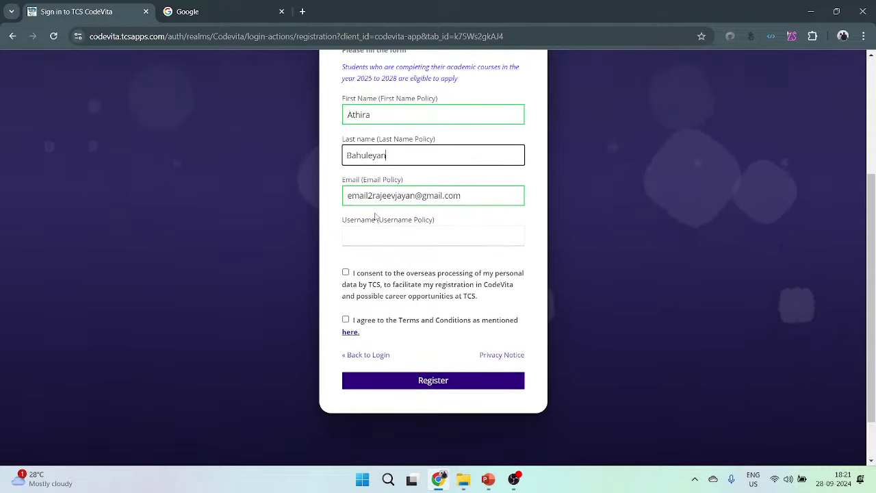
mouse_move(396, 220)
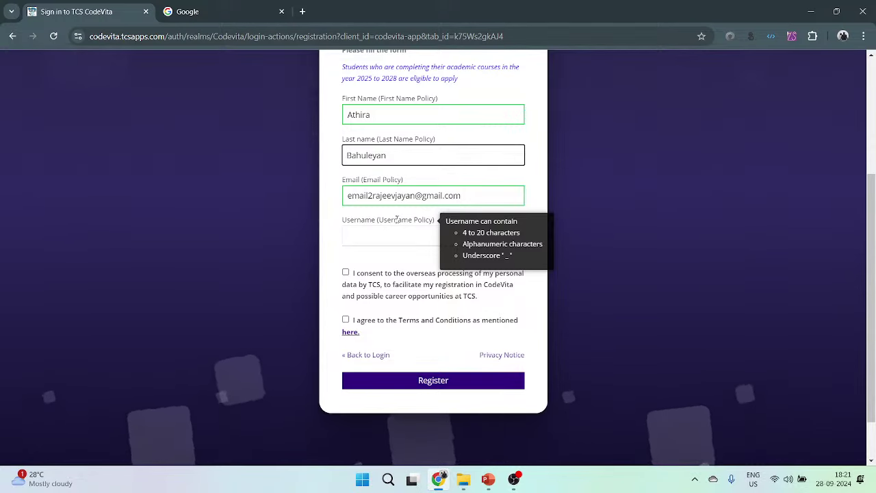
Enter the chosen username on the registration form
click(370, 233)
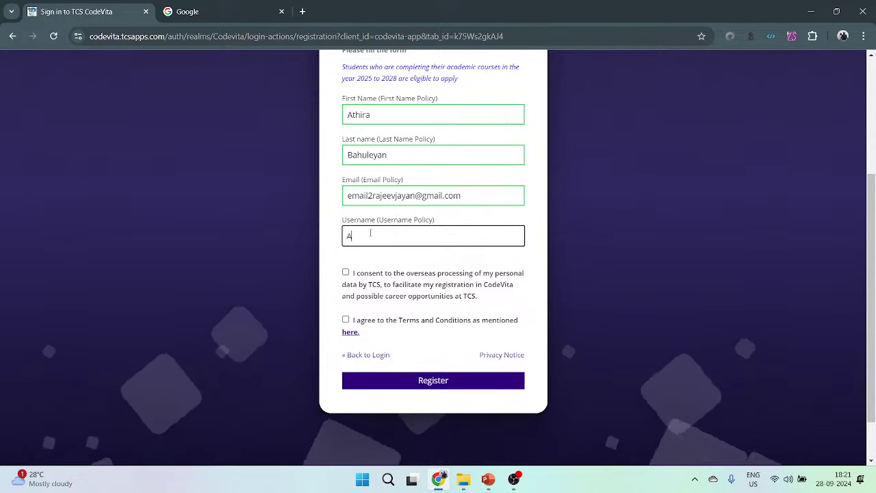
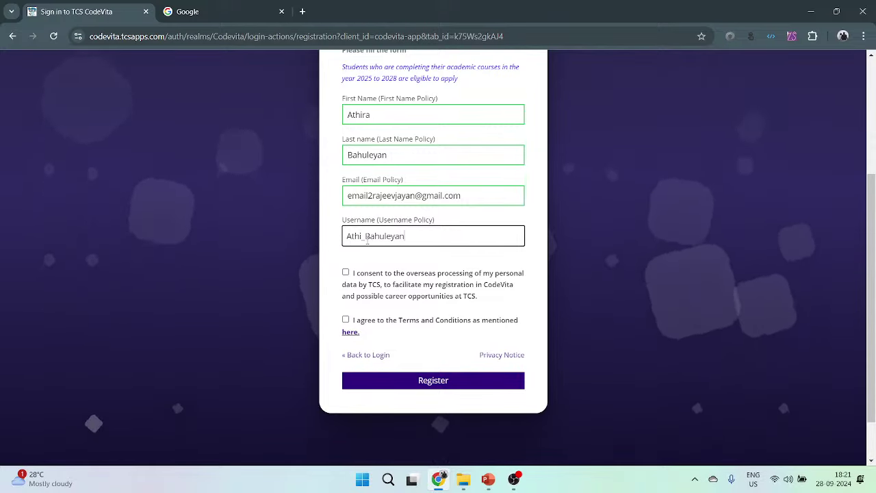
scroll(367, 245, up, 1)
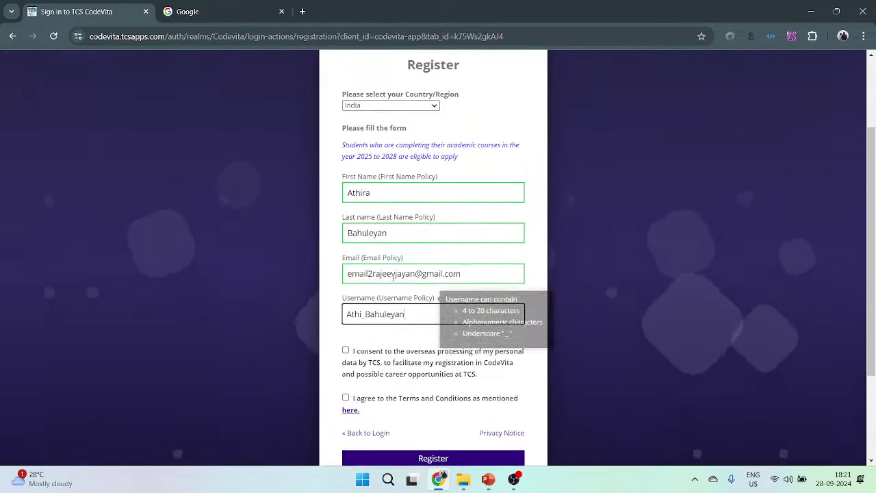
scroll(404, 293, down, 2)
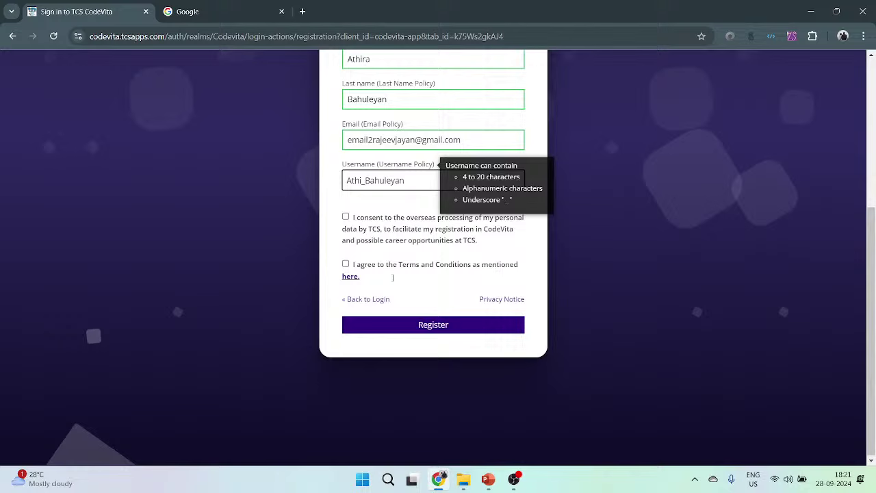
Tick the overseas data-processing consent and accept the Terms and Conditions
click(346, 216)
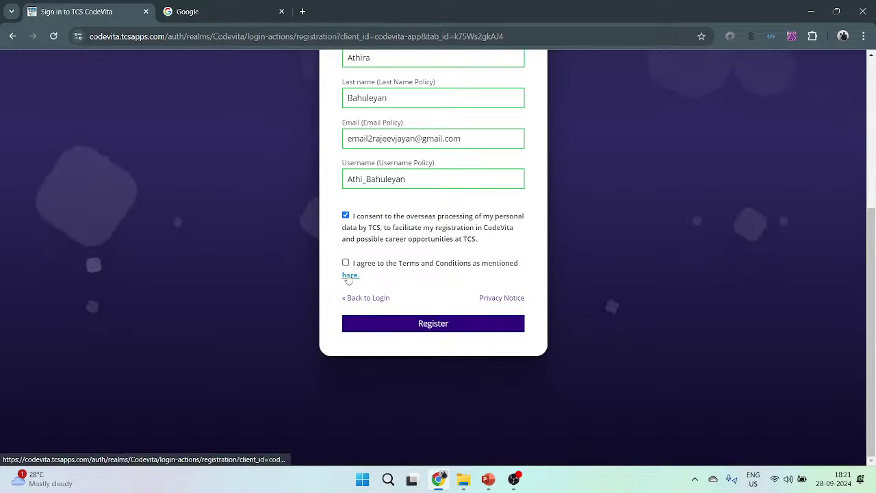
click(350, 275)
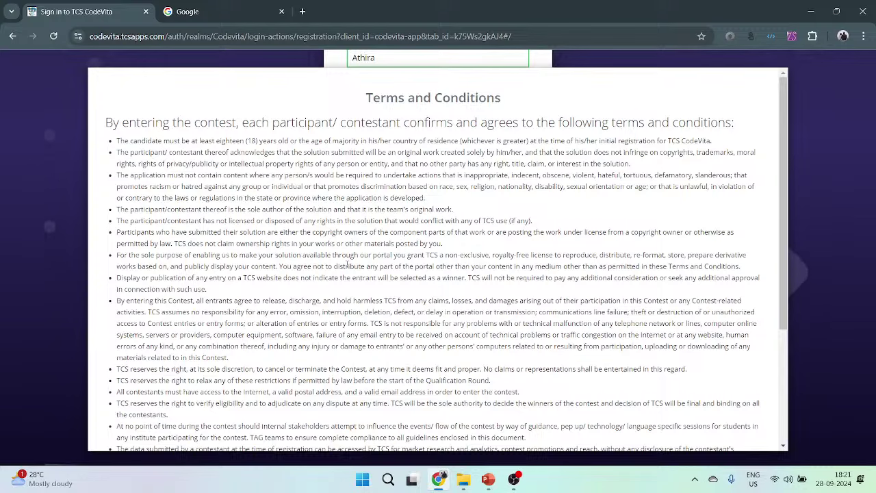
scroll(321, 122, down, 3)
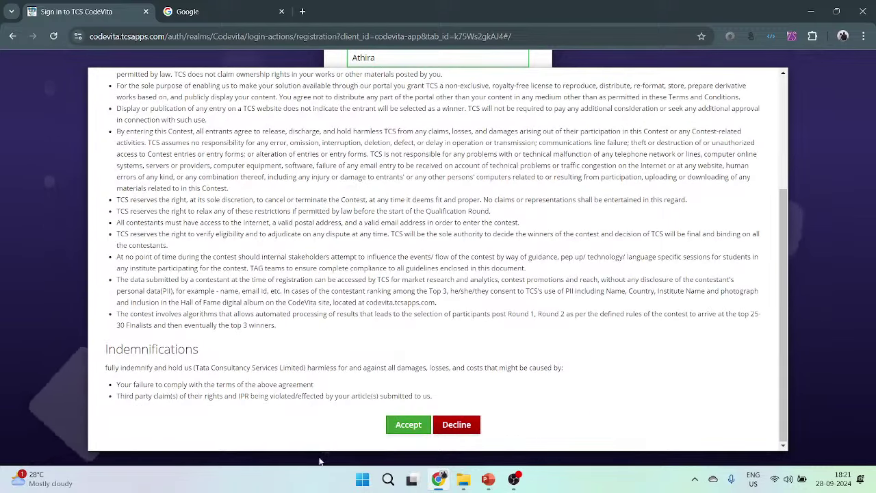
click(401, 427)
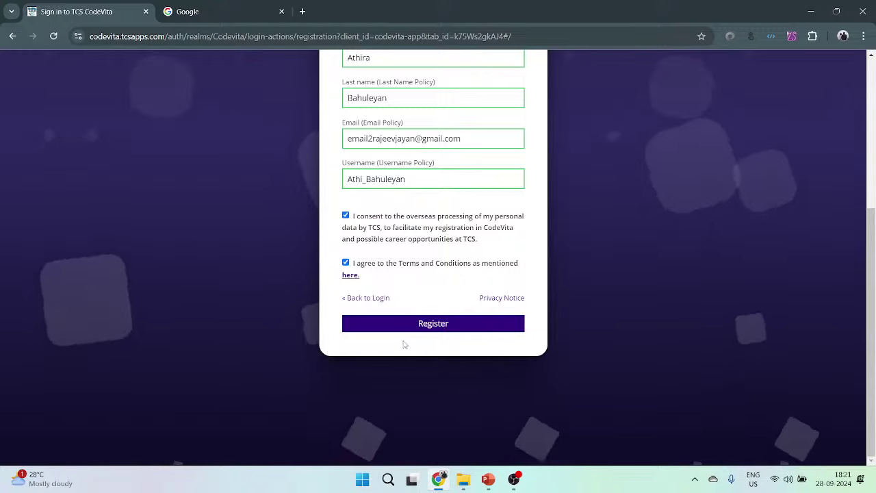
scroll(404, 345, up, 2)
scroll(403, 345, up, 1)
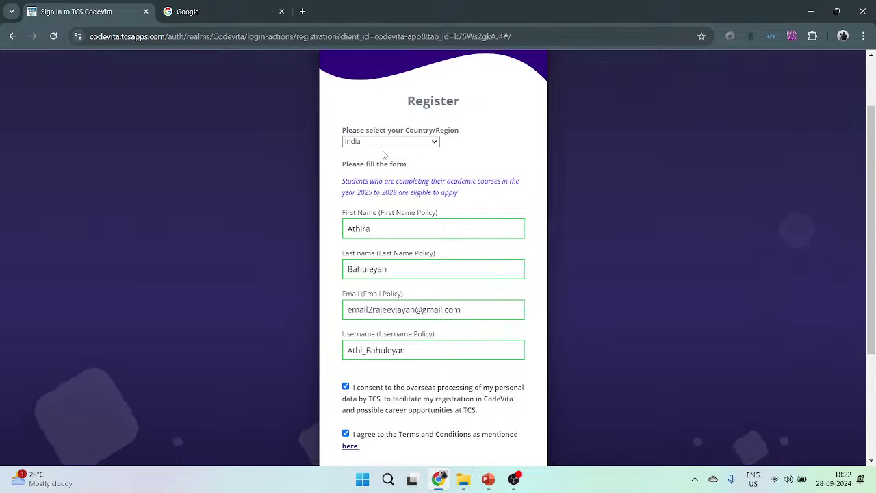
scroll(384, 156, down, 1)
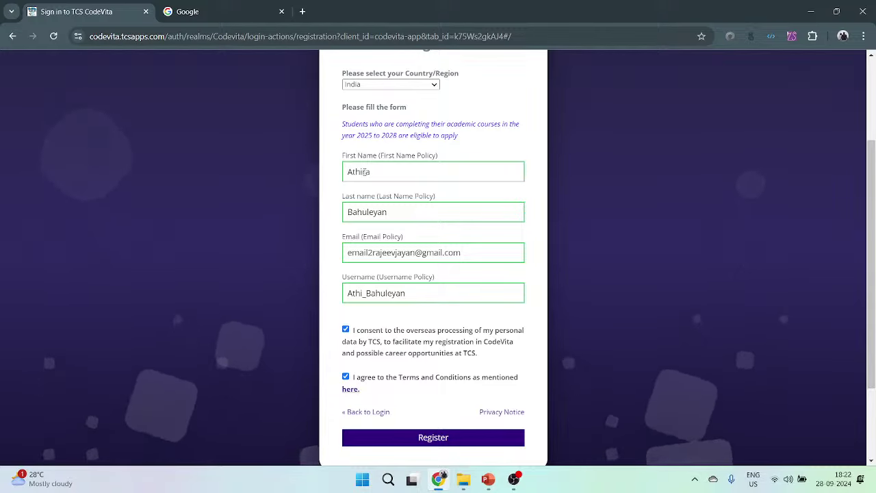
scroll(357, 226, down, 1)
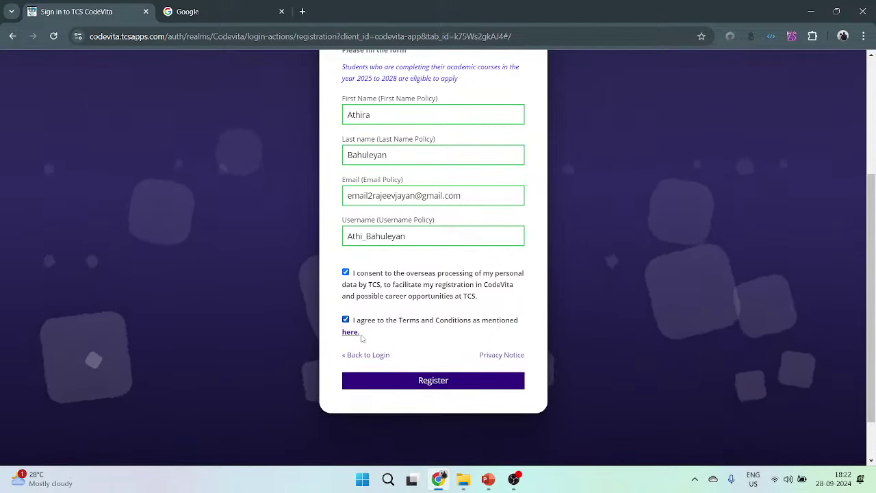
Submit the registration and go to the Gmail tab to find the verification email
click(437, 385)
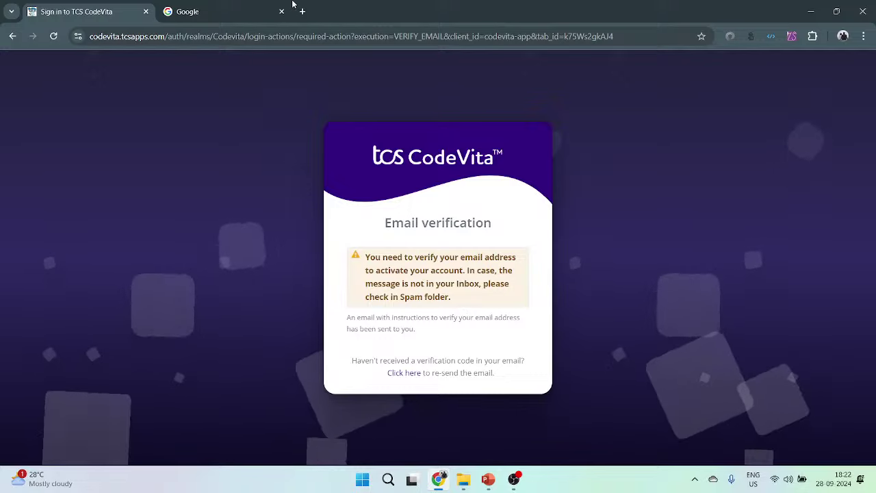
click(240, 6)
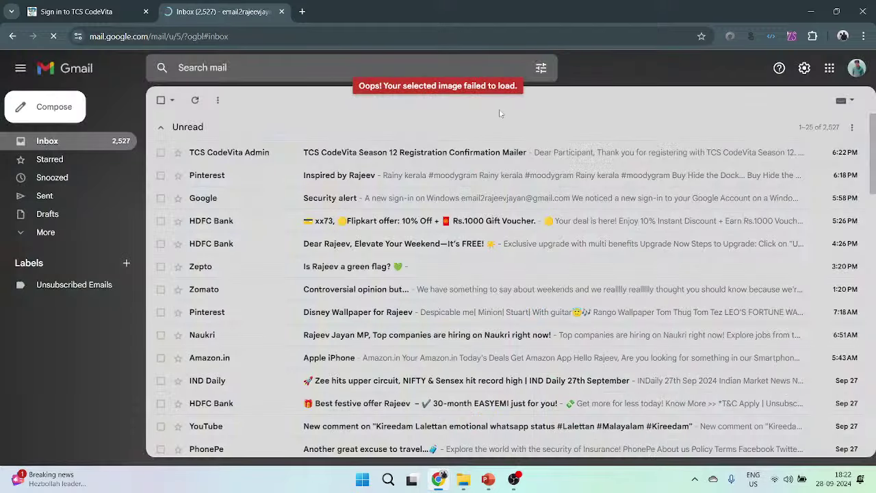
Open the CodeVita Season 12 confirmation email and follow its e-mail verification link
click(367, 156)
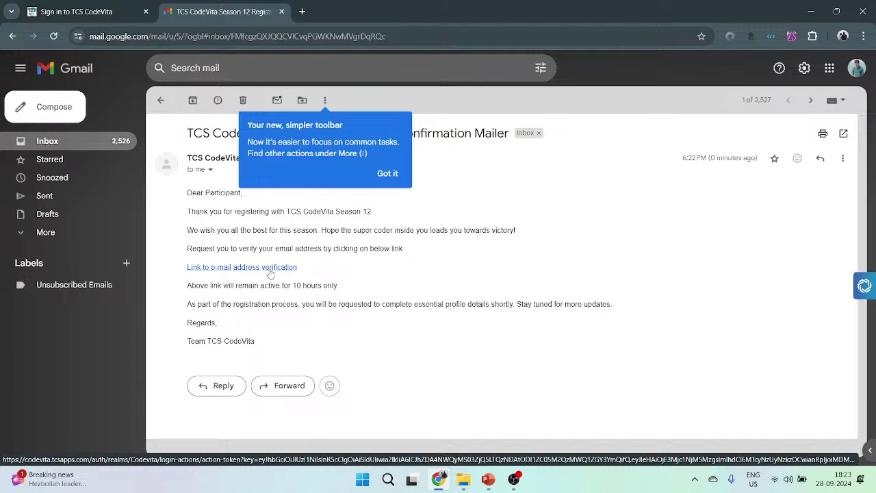
click(271, 273)
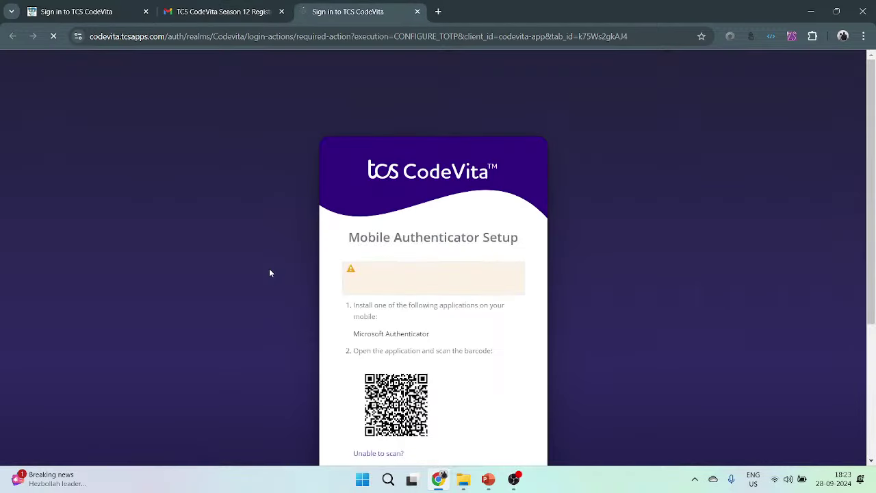
scroll(269, 273, down, 2)
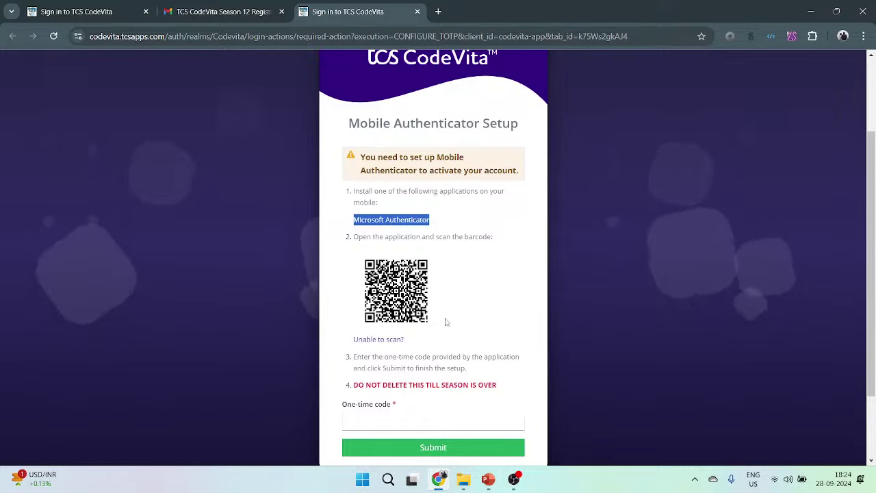
Enter the authenticator app's one-time code and submit it to finish setup
scroll(445, 321, down, 1)
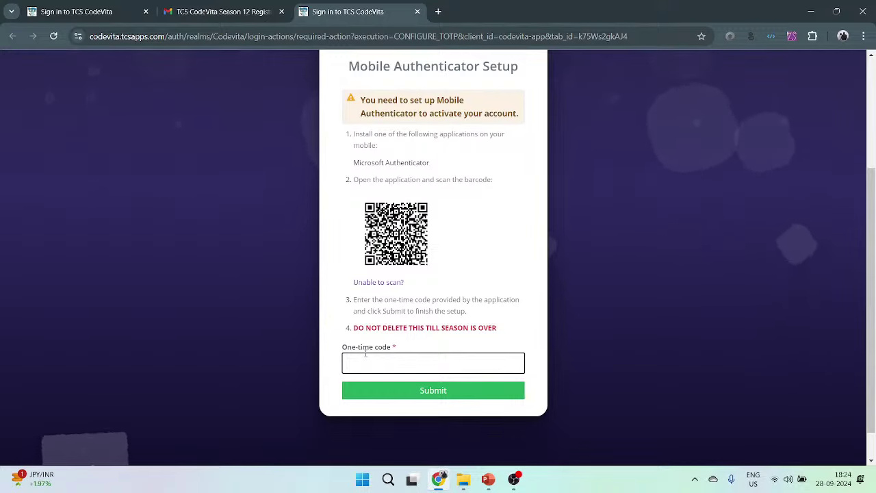
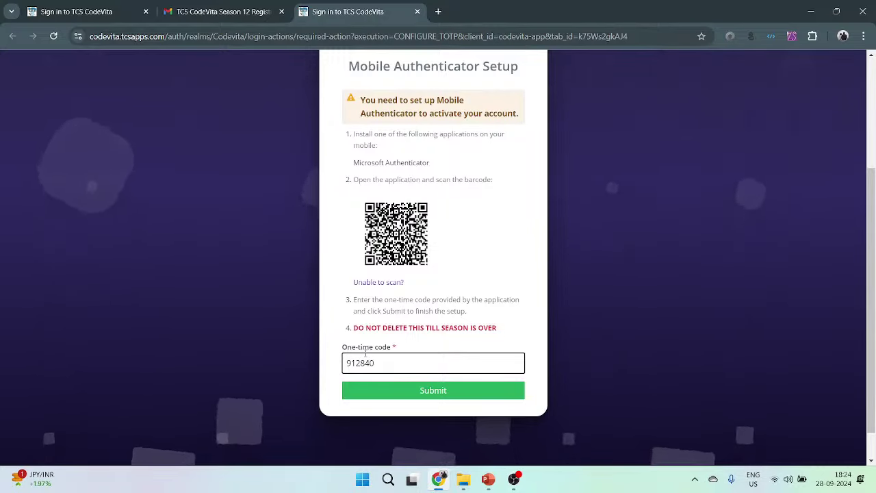
click(430, 396)
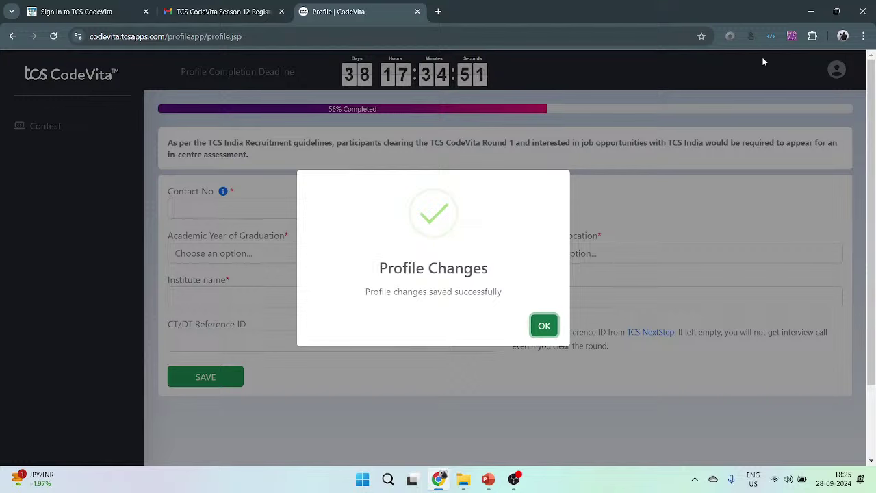
Dismiss the saved-changes dialog and reopen the verification link to return to the profile
click(547, 327)
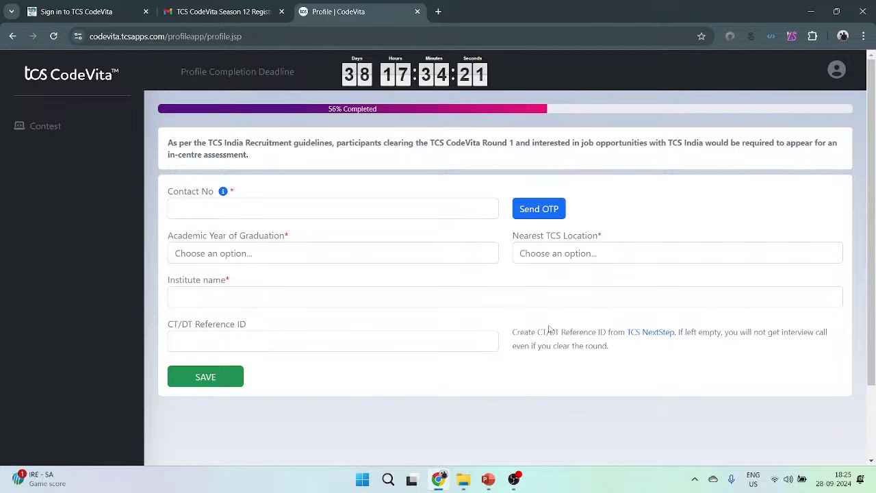
click(213, 6)
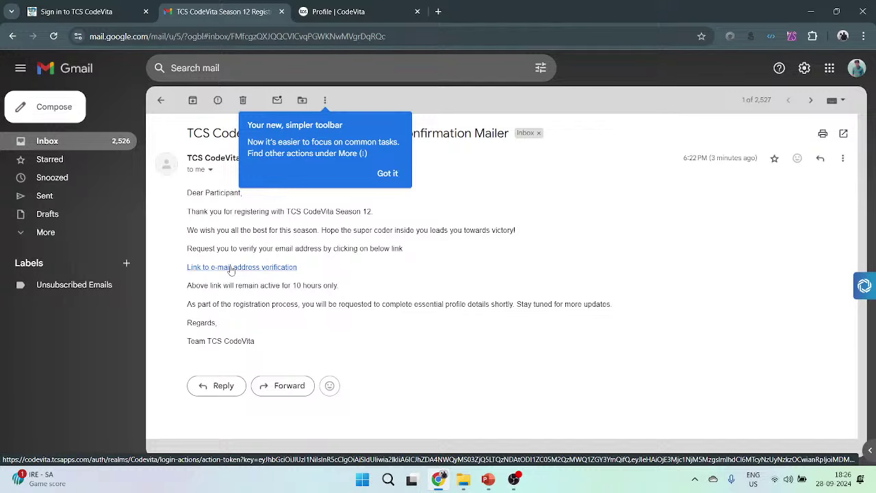
click(231, 268)
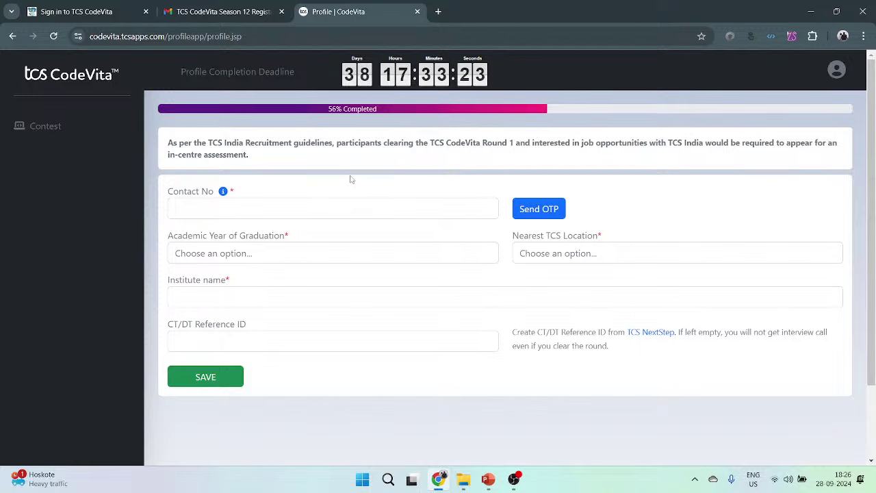
Fill in the contact number, 2026 graduation year and Bangalore as nearest TCS location
click(214, 205)
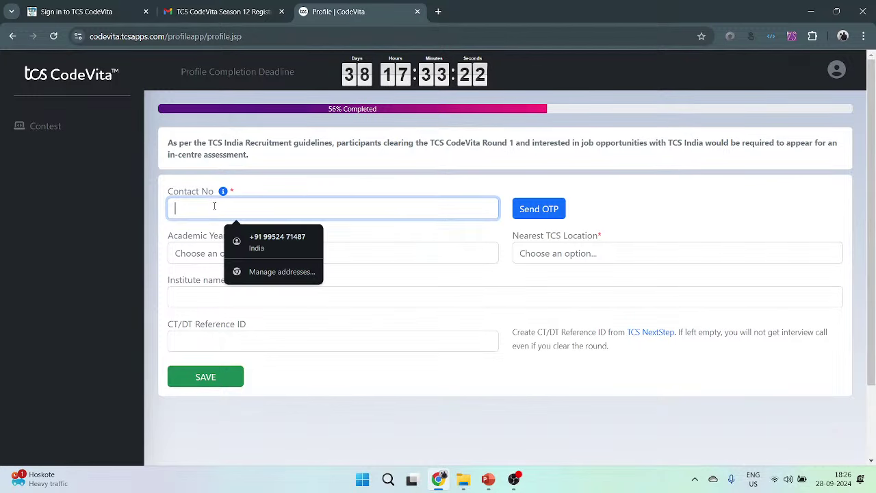
click(266, 238)
click(235, 254)
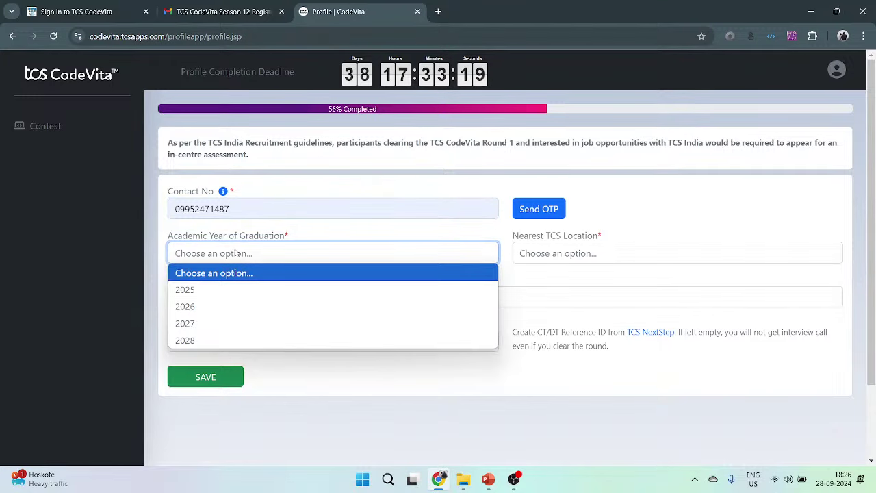
click(204, 311)
click(551, 259)
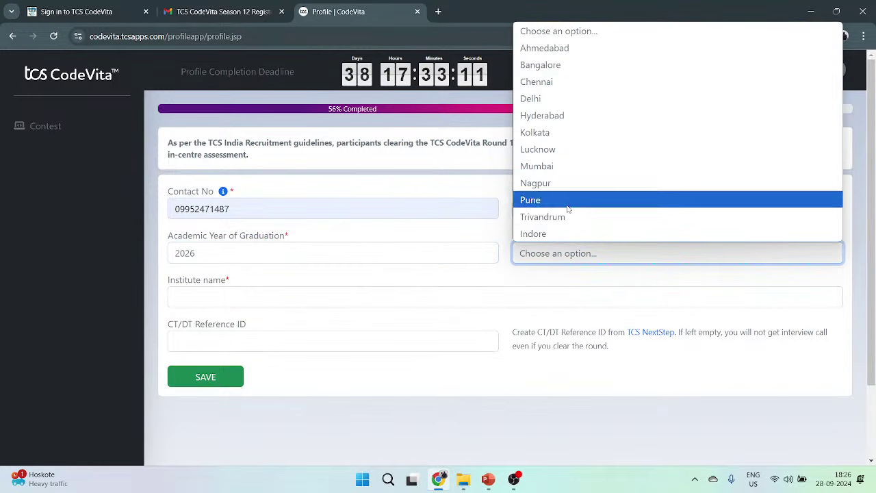
click(568, 65)
scroll(295, 357, down, 1)
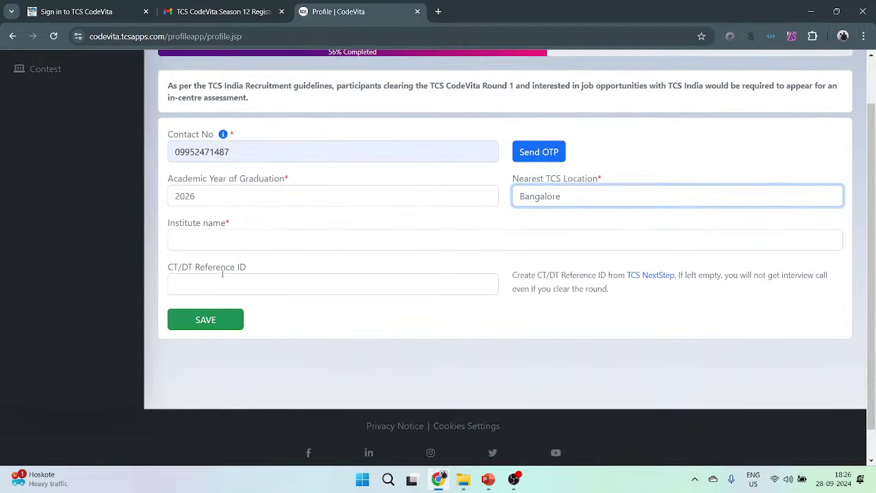
Enter 'abc' as the institute name, then open TCS NextStep from the CT/DT Reference ID field
click(221, 240)
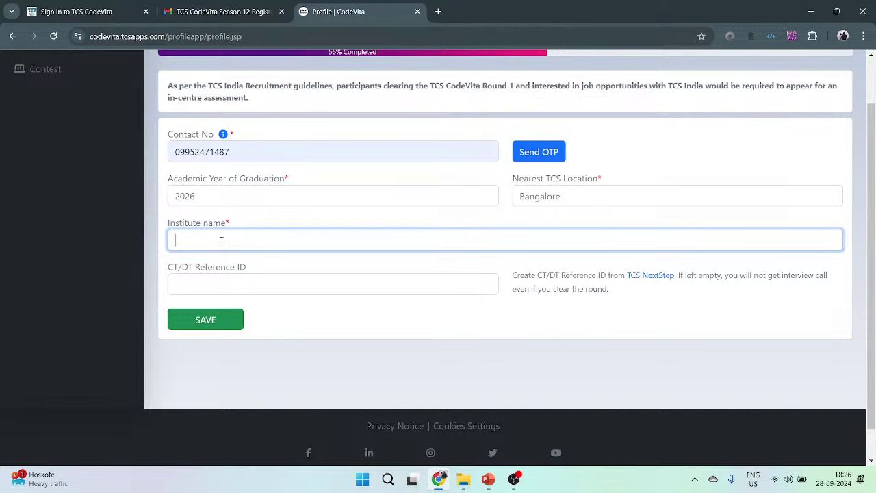
text(abc)
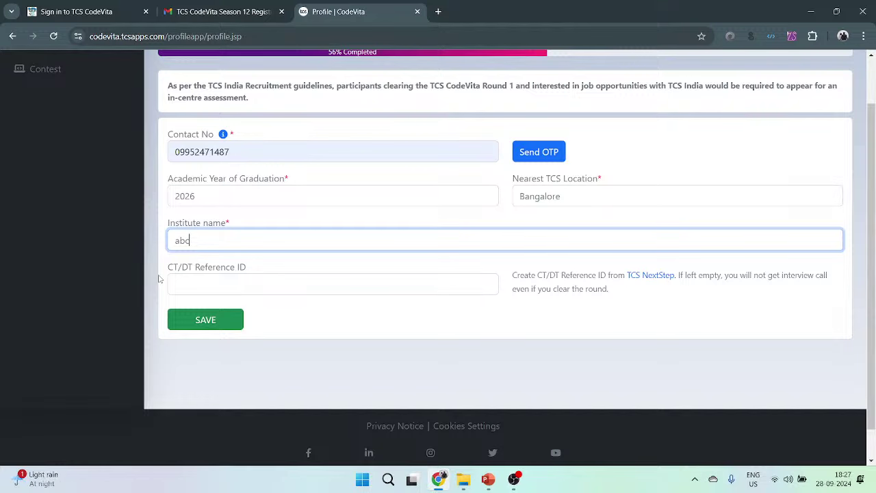
click(187, 285)
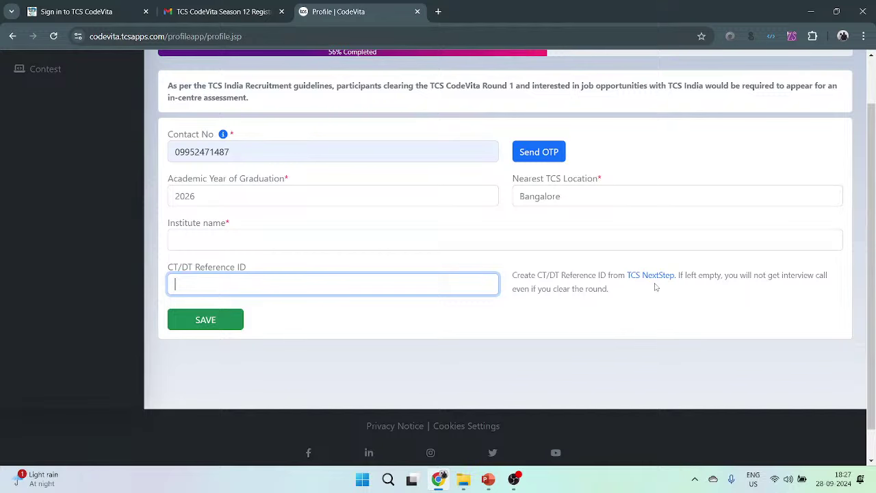
click(652, 276)
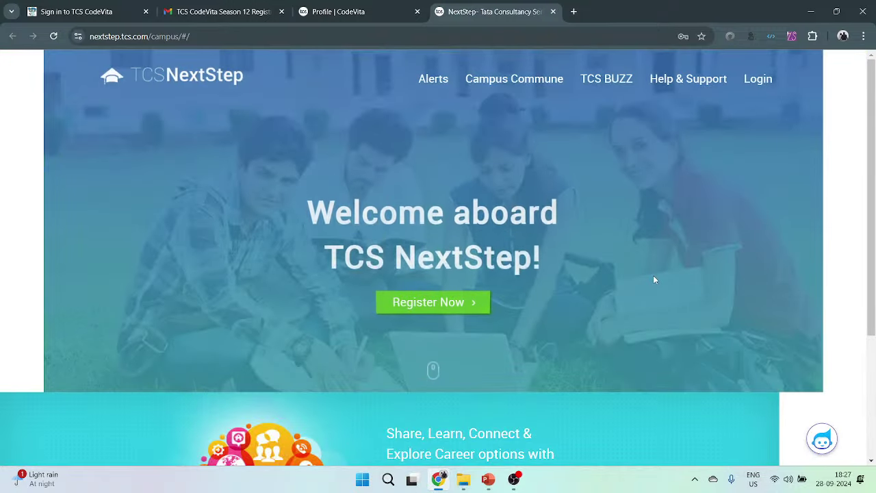
Start a new NextStep registration under Information Technology and clear the pre-filled e-mail
click(412, 309)
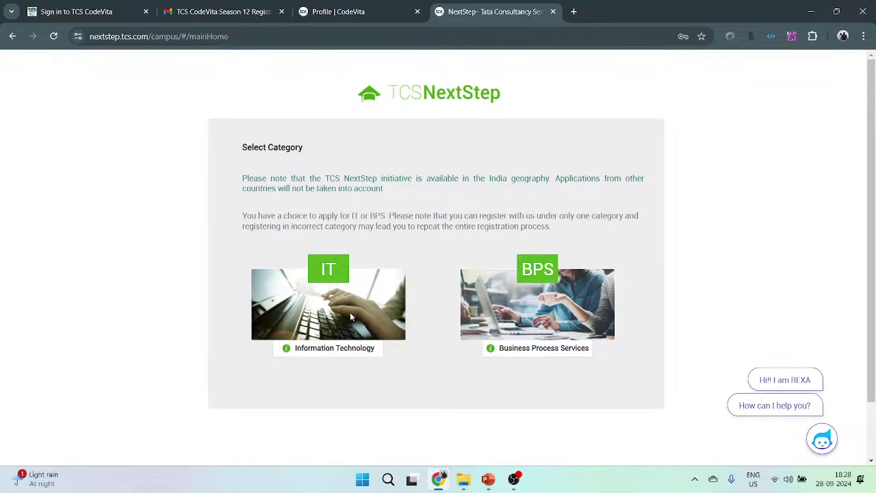
click(329, 271)
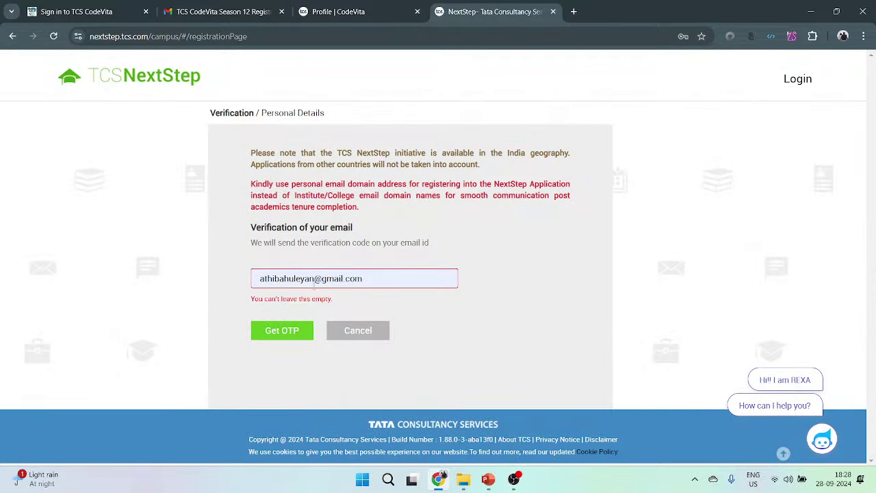
drag(376, 280, 246, 283)
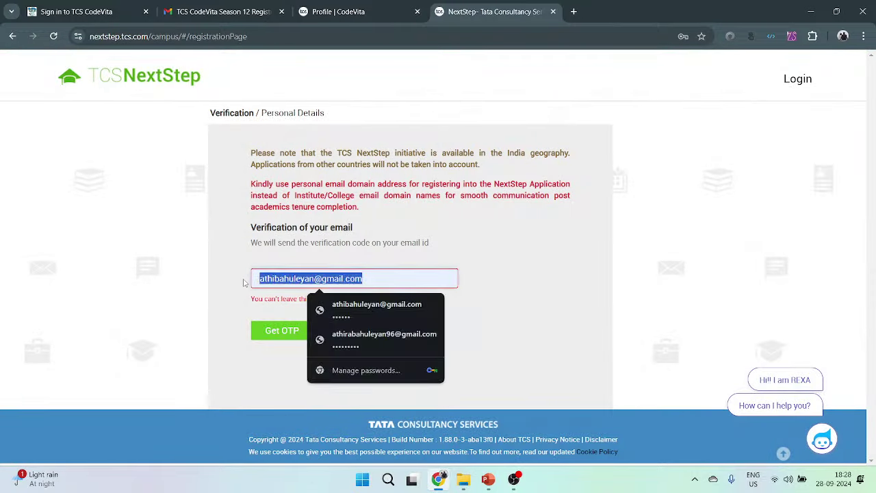
key(BackSpace)
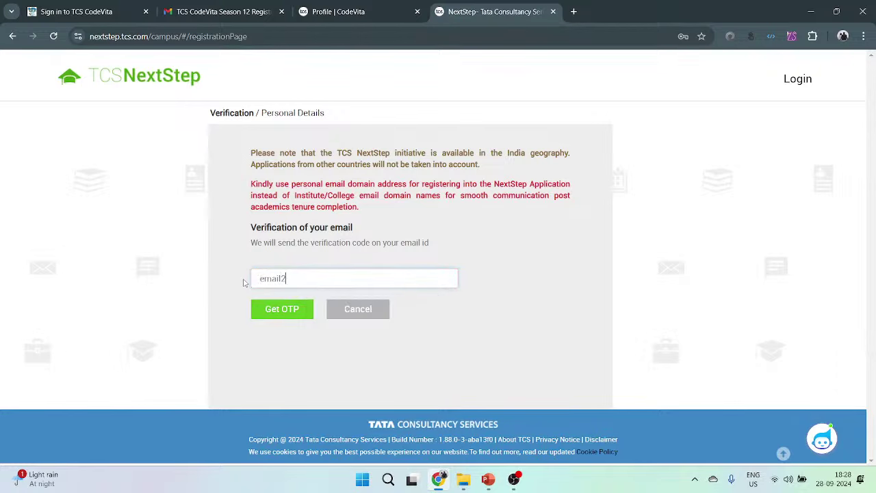
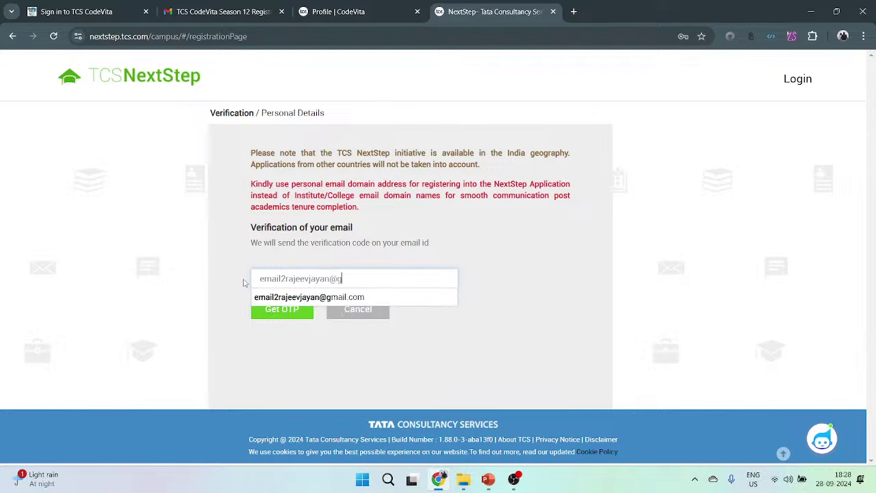
Enter the personal Gmail address, request the OTP, and go to the Gmail inbox
click(264, 295)
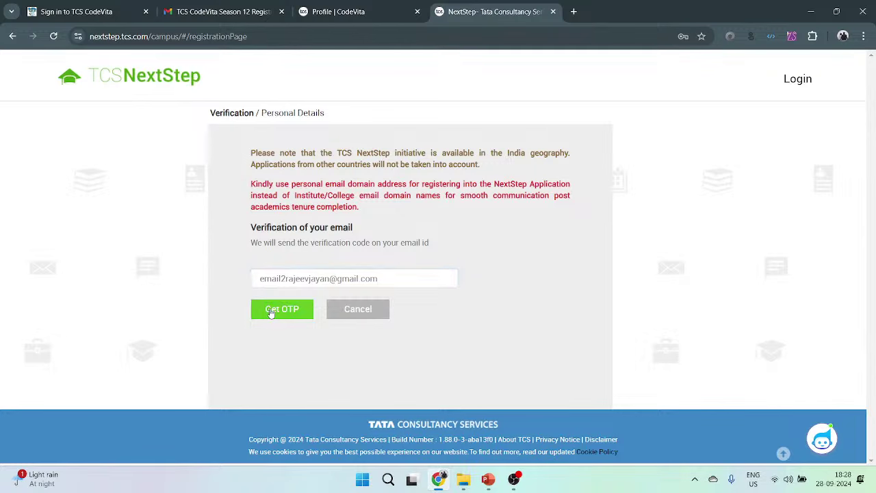
click(271, 309)
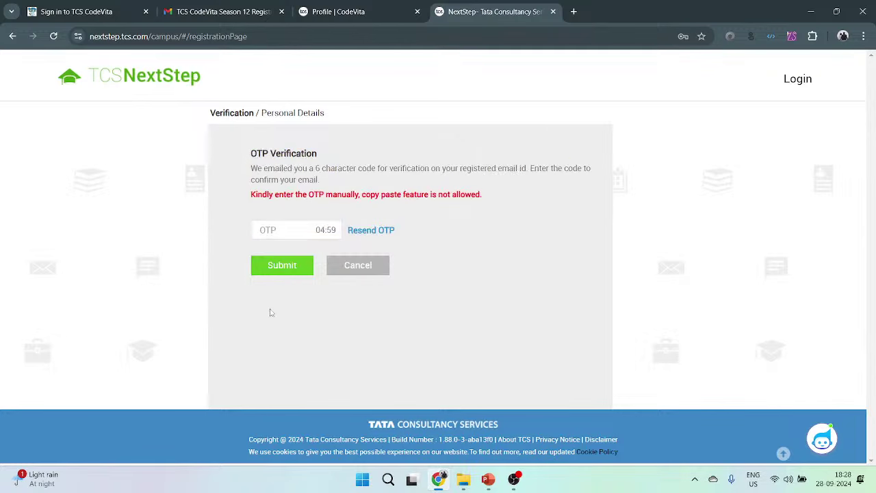
click(202, 6)
click(88, 142)
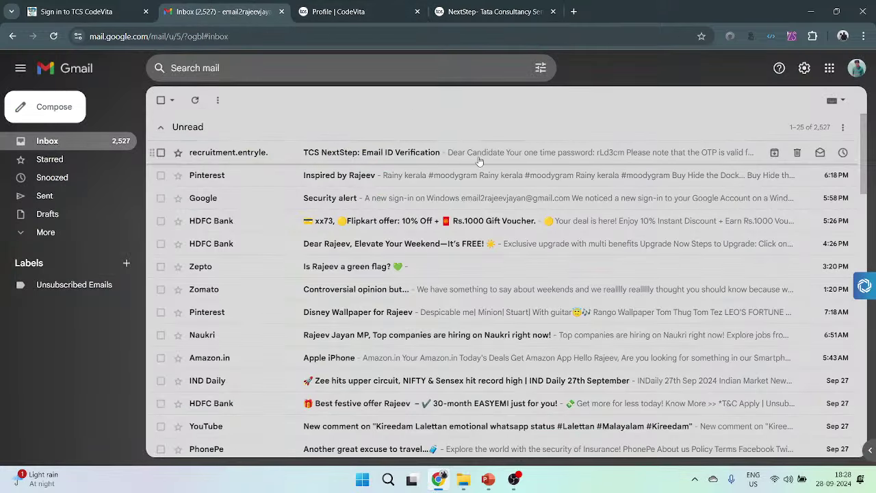
Open the NextStep Email ID Verification mail and start entering its OTP on NextStep
click(479, 160)
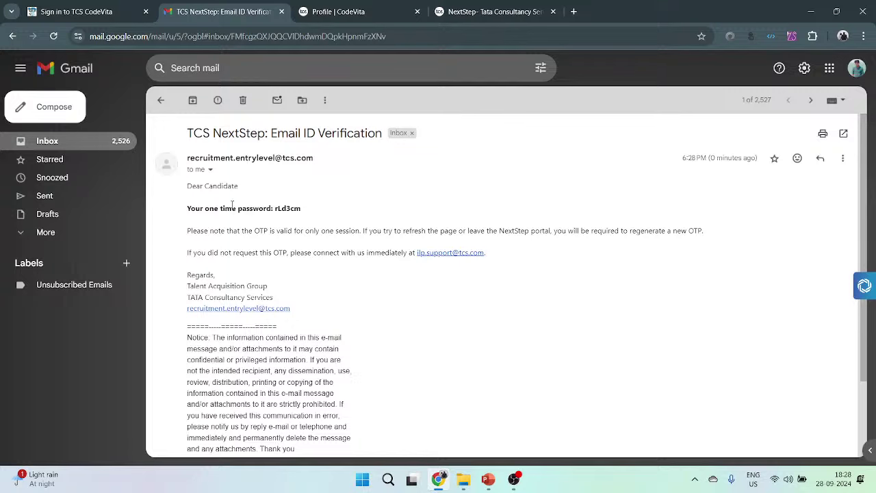
drag(275, 210, 310, 211)
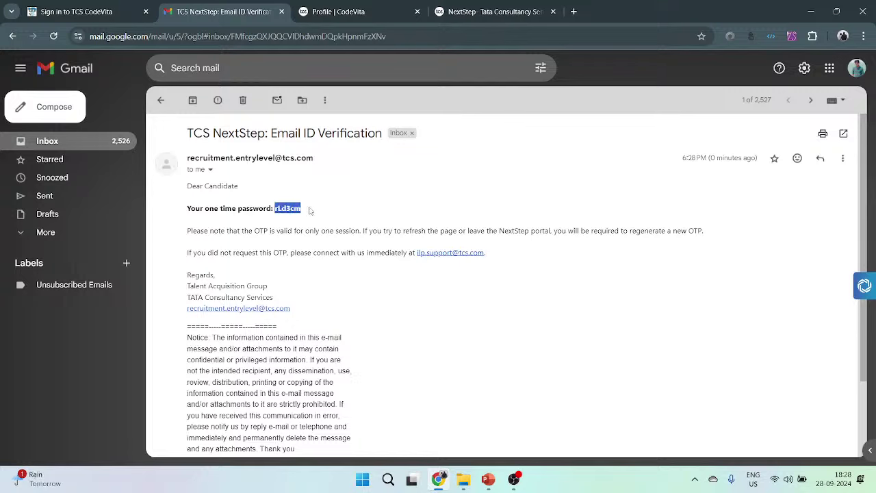
click(519, 8)
click(282, 230)
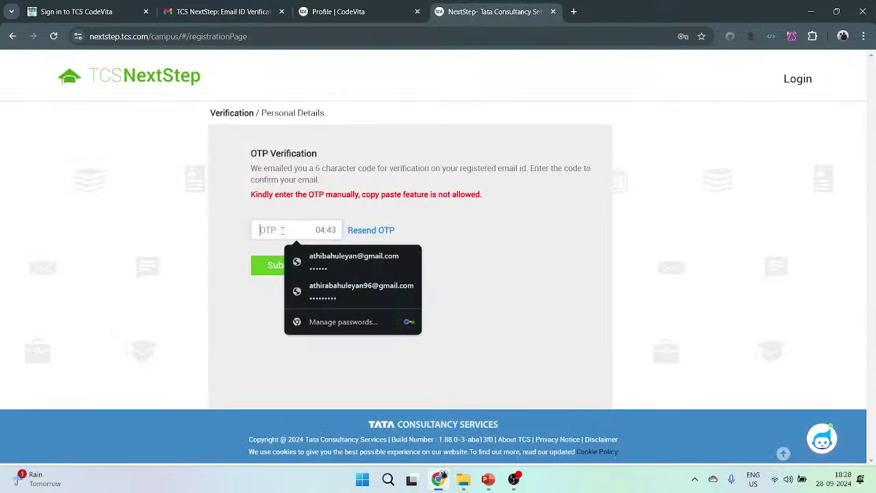
text(•••)
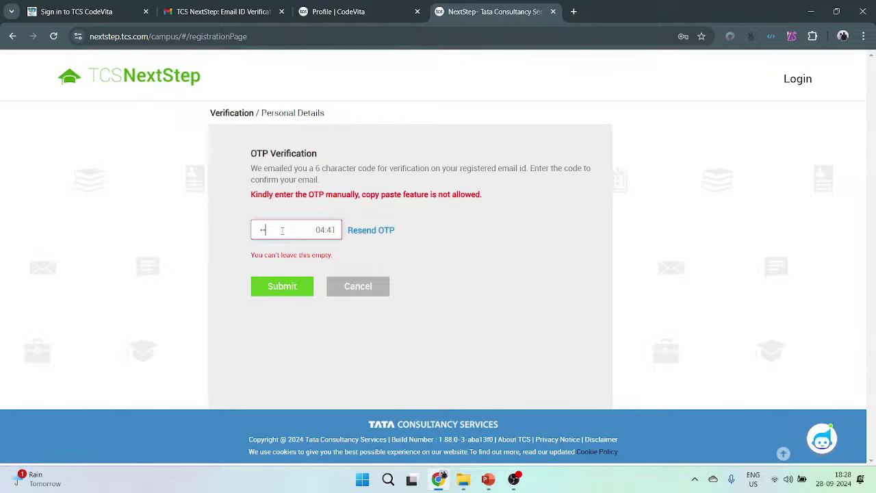
Recheck the code in Gmail, finish entering the OTP and submit it
click(342, 11)
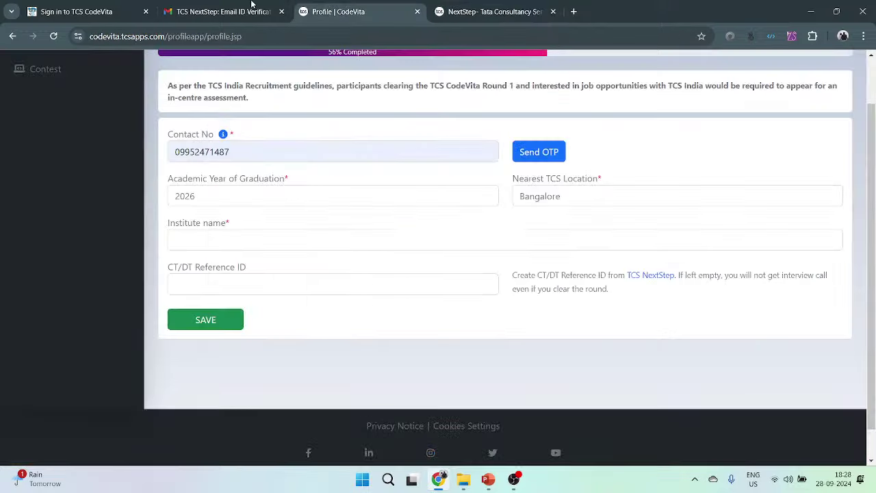
click(219, 11)
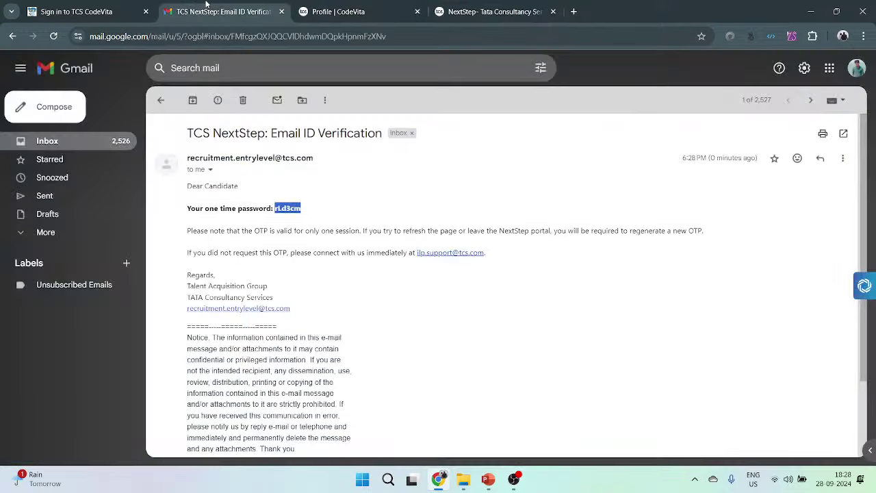
click(492, 8)
text(•••)
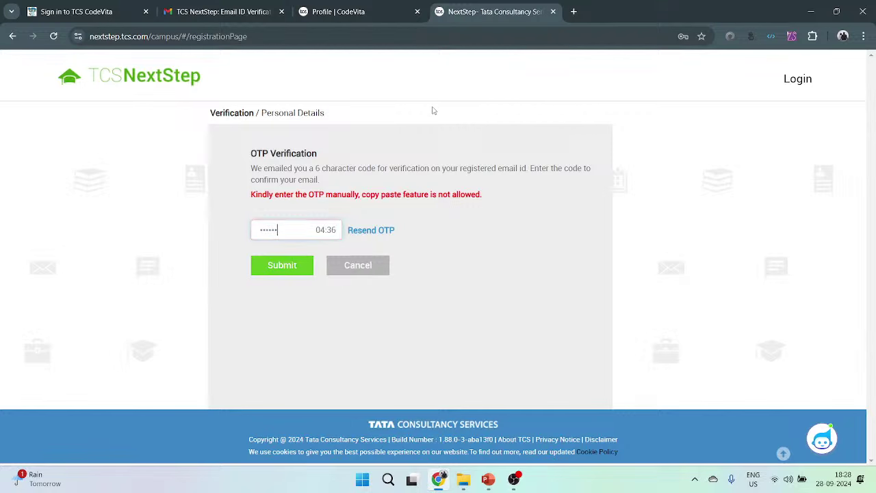
click(282, 267)
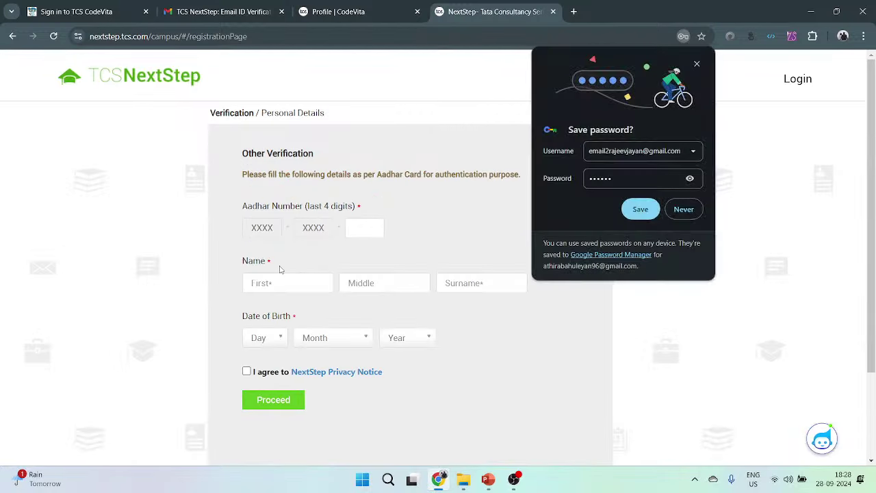
Decline saving the password, enter the last four Aadhar digits and autofill the name fields
click(682, 209)
scroll(432, 171, down, 2)
scroll(418, 156, up, 1)
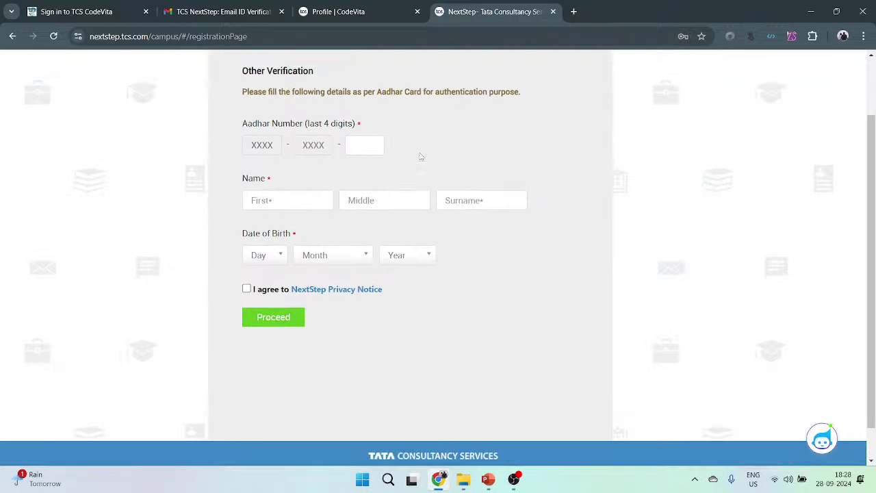
click(366, 177)
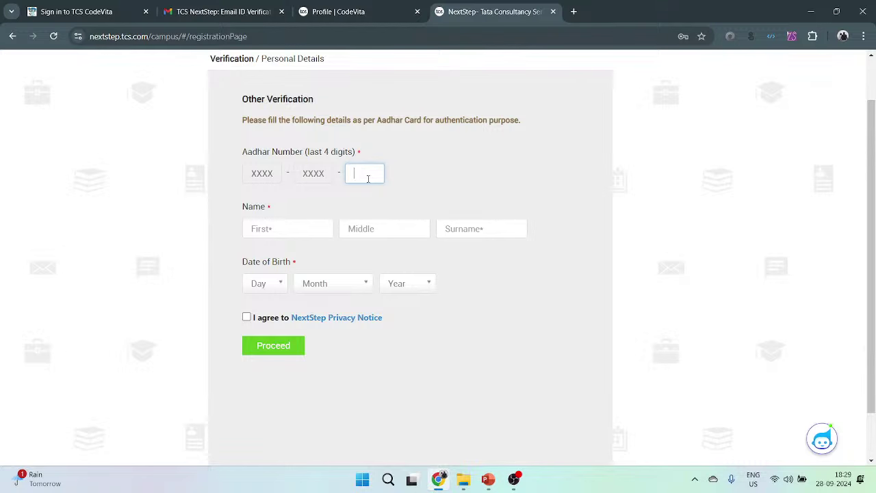
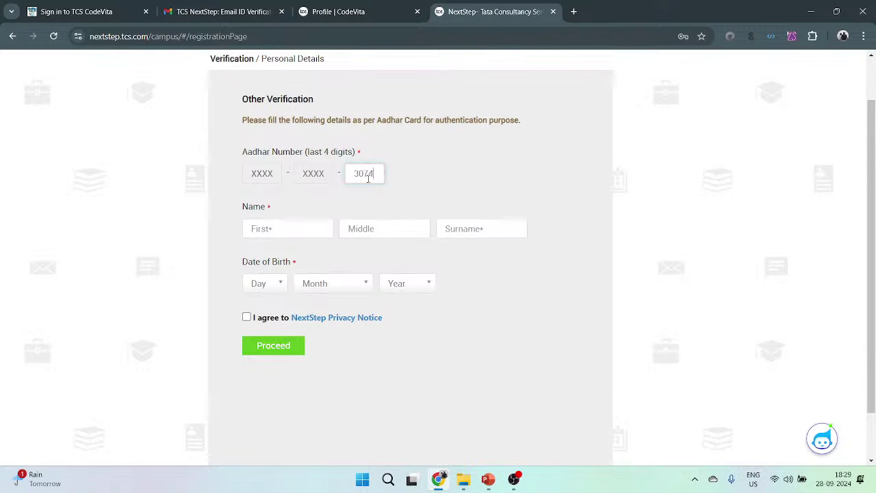
click(315, 228)
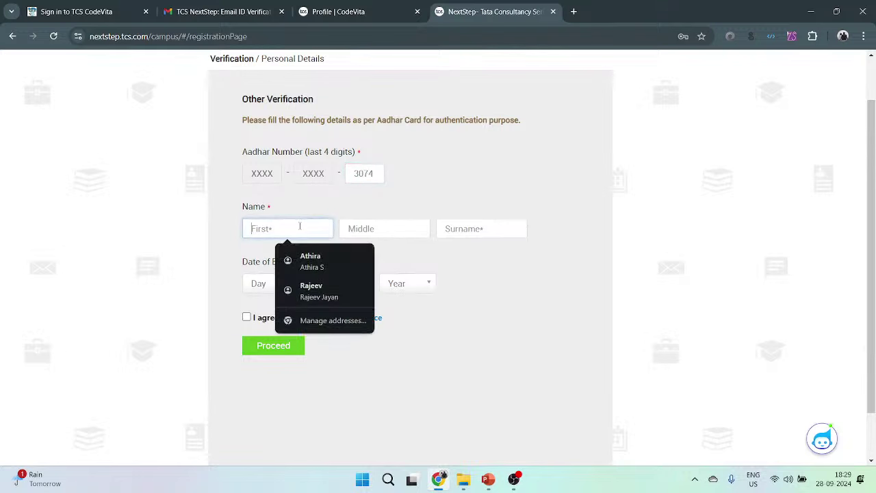
click(319, 269)
Choose the birth day, month and year from the date-of-birth lists
click(258, 284)
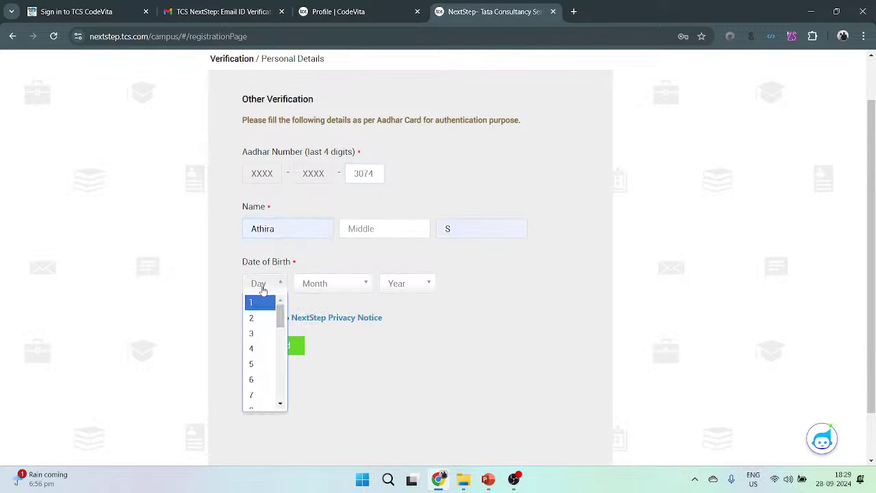
click(260, 350)
click(324, 286)
click(330, 334)
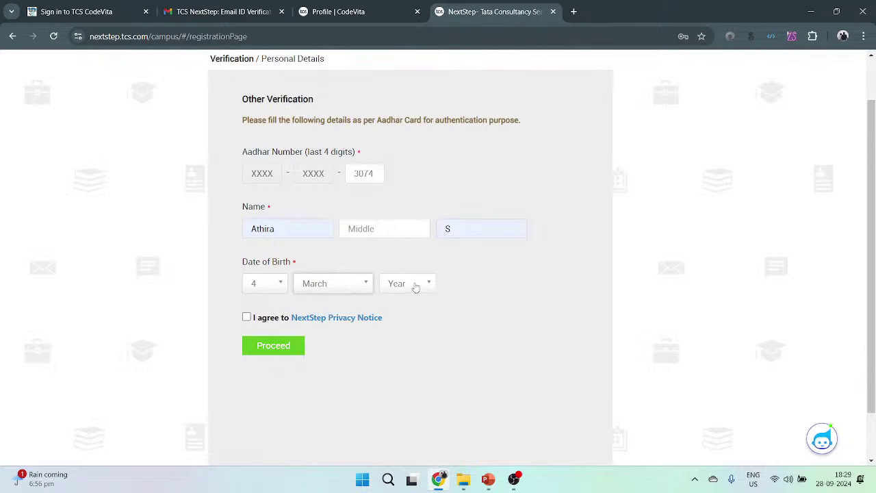
click(415, 288)
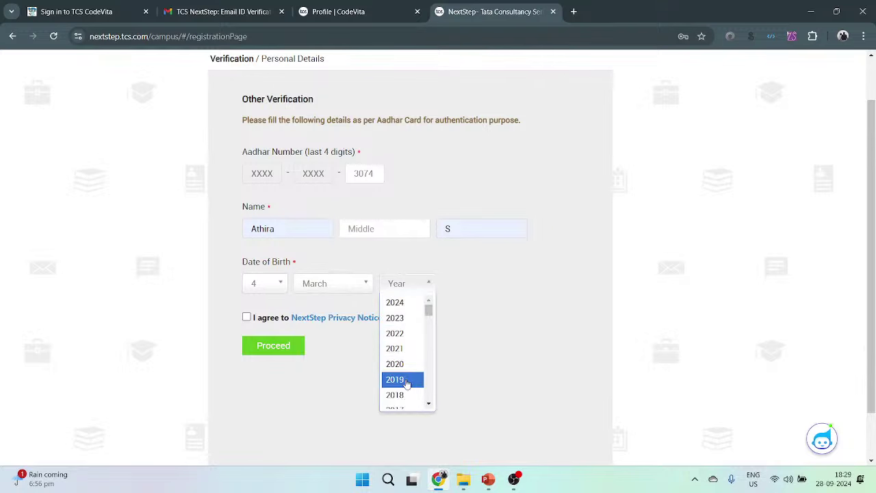
scroll(405, 334, up, 1)
scroll(406, 378, down, 4)
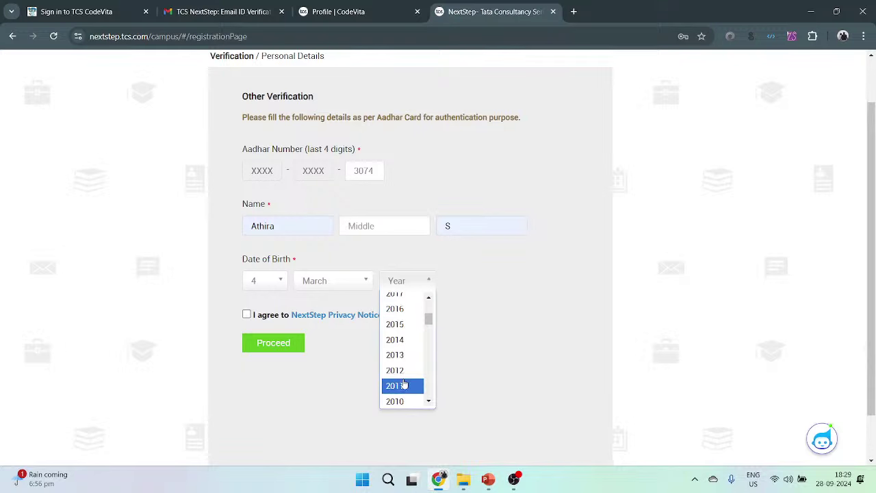
scroll(404, 385, down, 4)
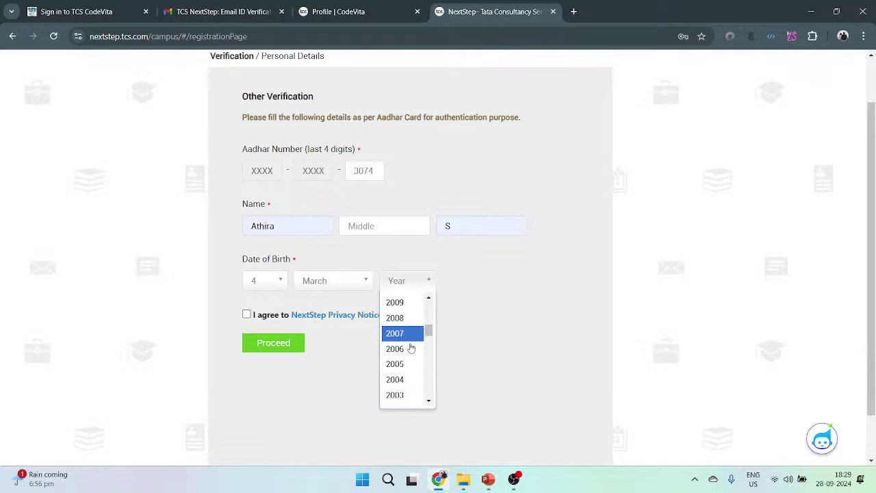
scroll(411, 349, down, 2)
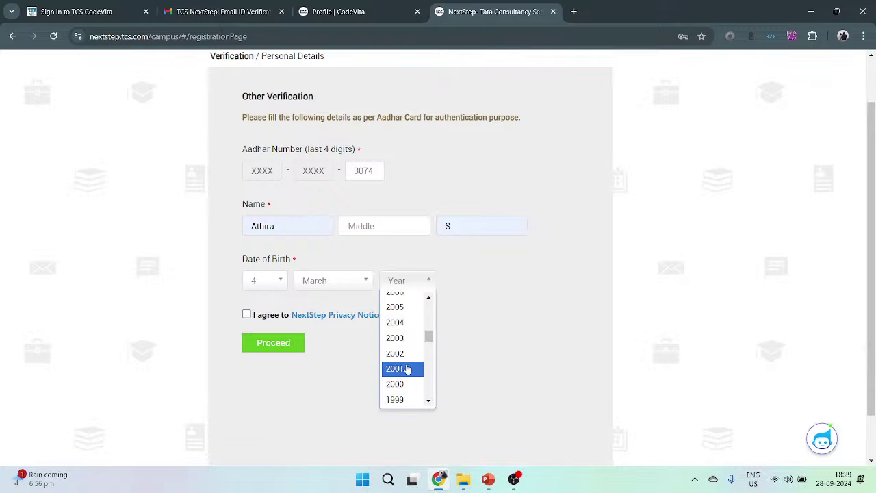
click(404, 384)
Agree to the NextStep Privacy Notice and proceed to Personal Details
click(246, 314)
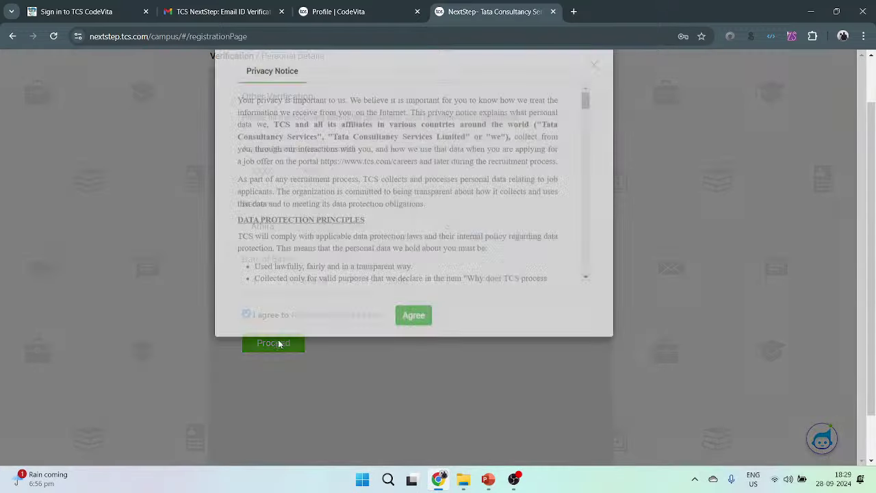
click(411, 353)
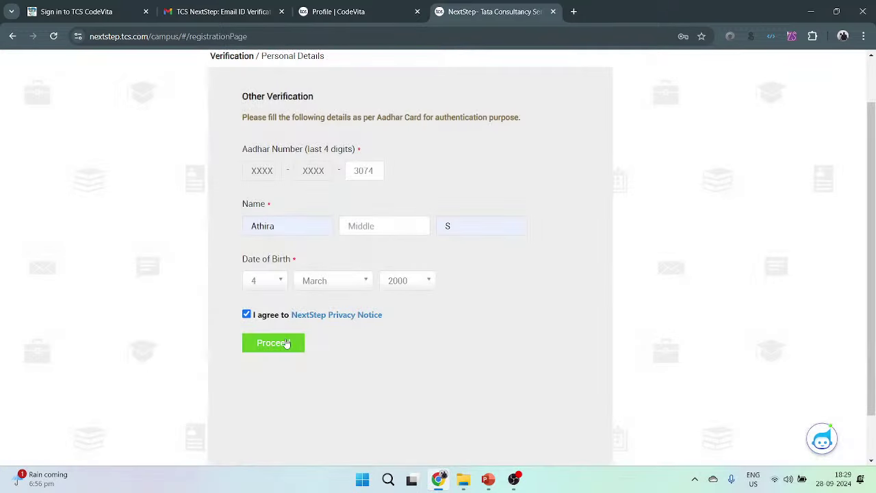
click(286, 343)
Fill the mobile number field from the saved suggestion
scroll(290, 340, down, 2)
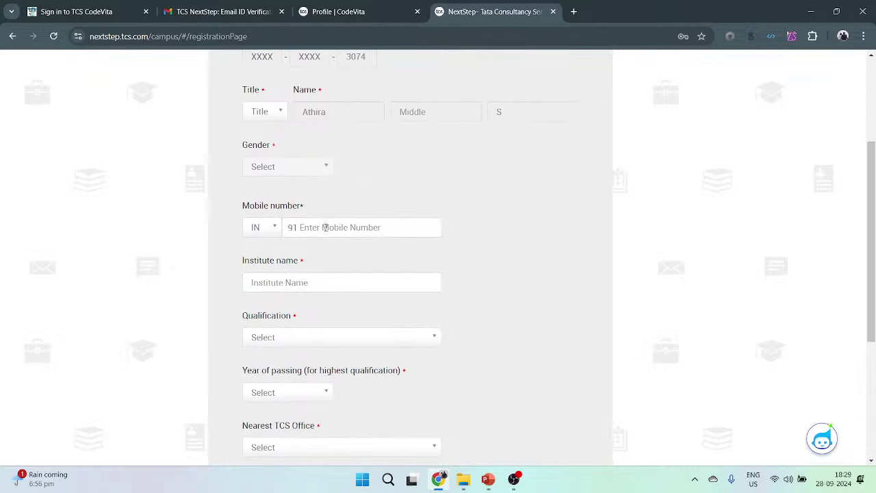
click(325, 228)
scroll(321, 228, up, 2)
scroll(302, 233, down, 1)
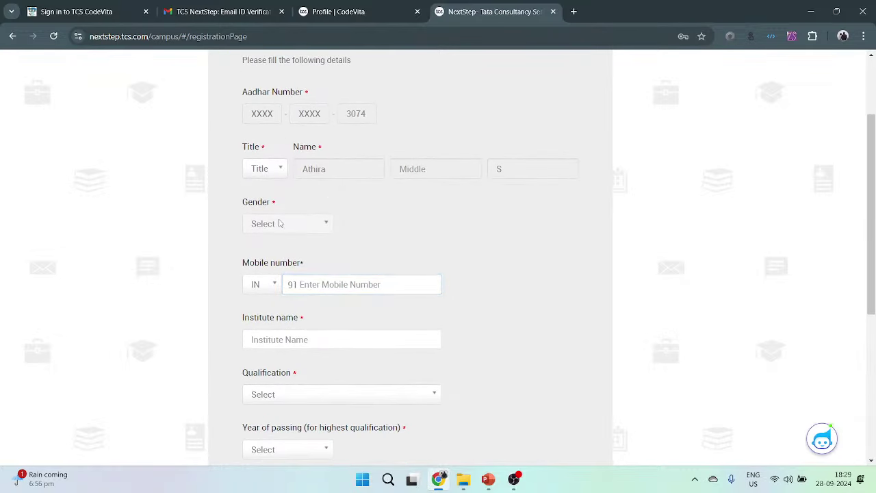
click(307, 284)
click(348, 311)
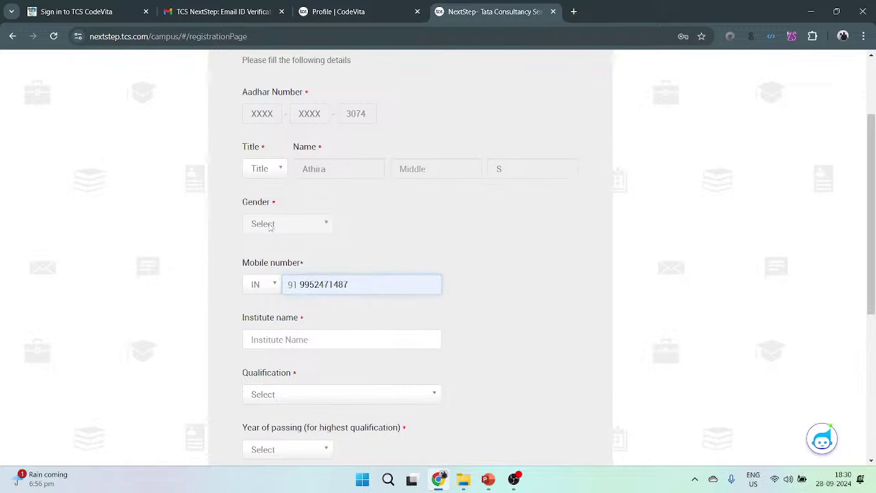
scroll(272, 226, up, 1)
scroll(271, 227, up, 1)
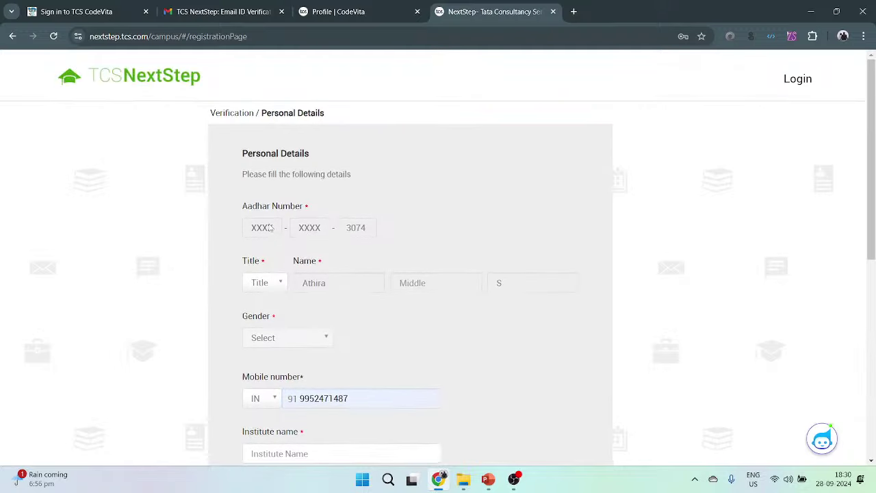
scroll(270, 227, down, 4)
Set qualification to ARQUITECTURA Y URBANISMO and pick the first institute matching 'av'
click(270, 227)
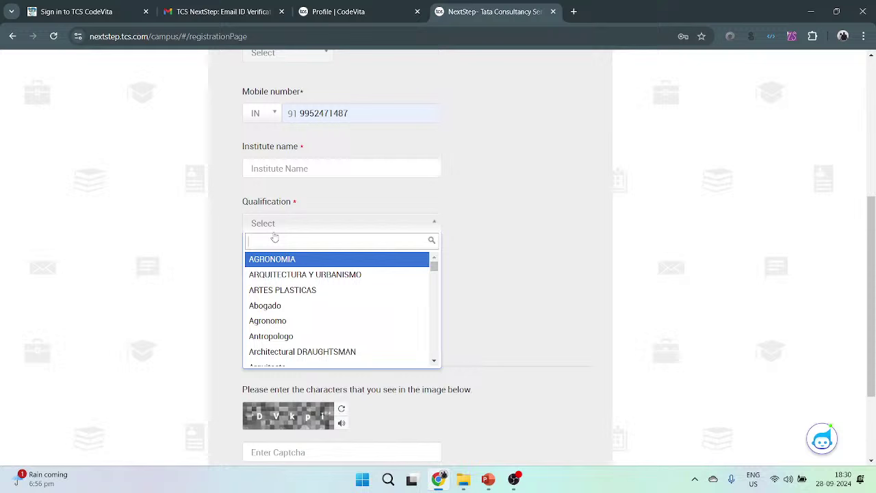
click(283, 280)
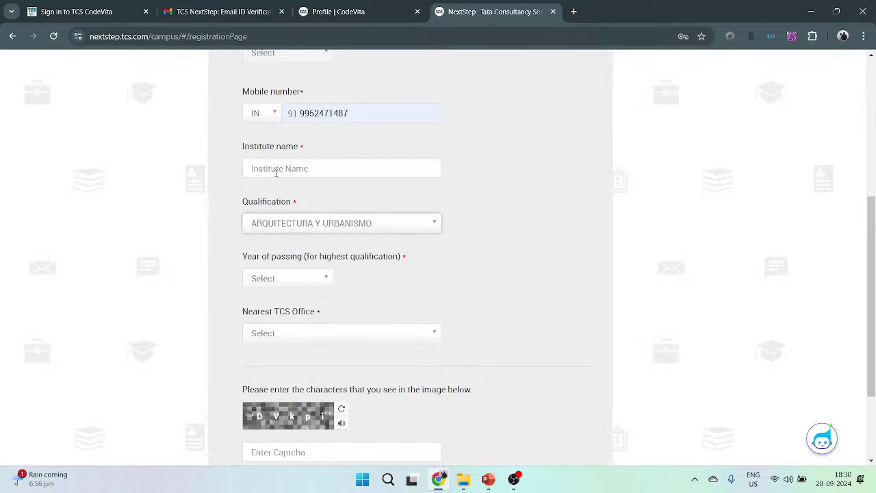
click(276, 171)
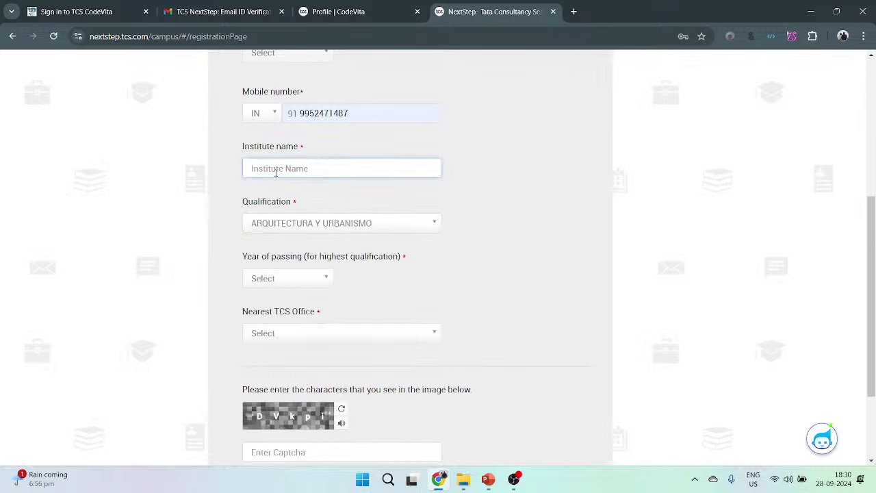
text(av)
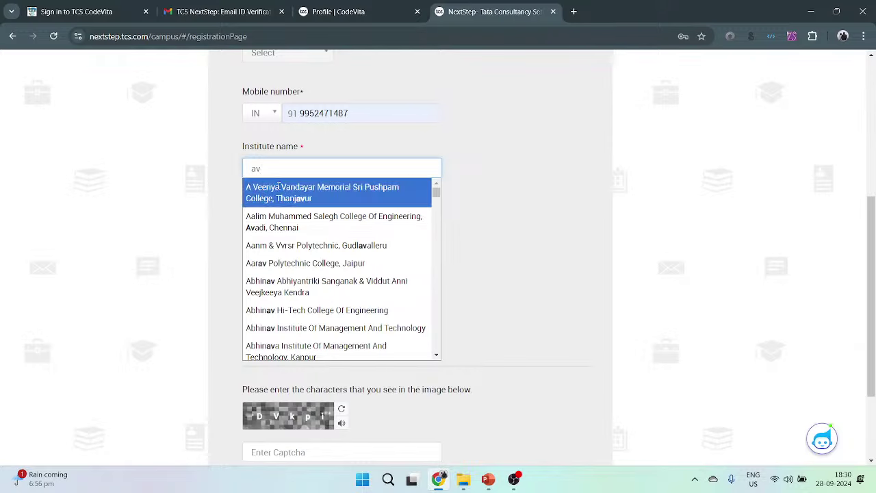
click(278, 189)
Set passing year 2022 and nearest office TCS - Bangalore, enter the captcha and submit
scroll(277, 178, down, 2)
click(273, 157)
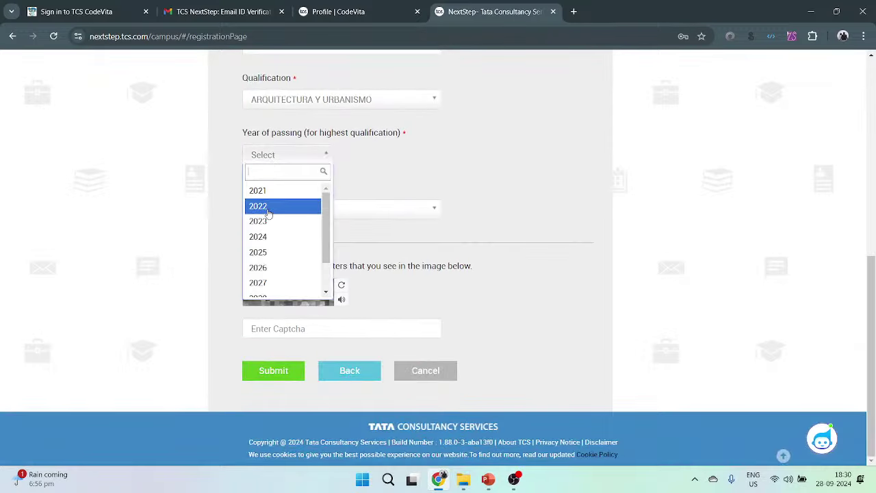
click(267, 203)
click(269, 209)
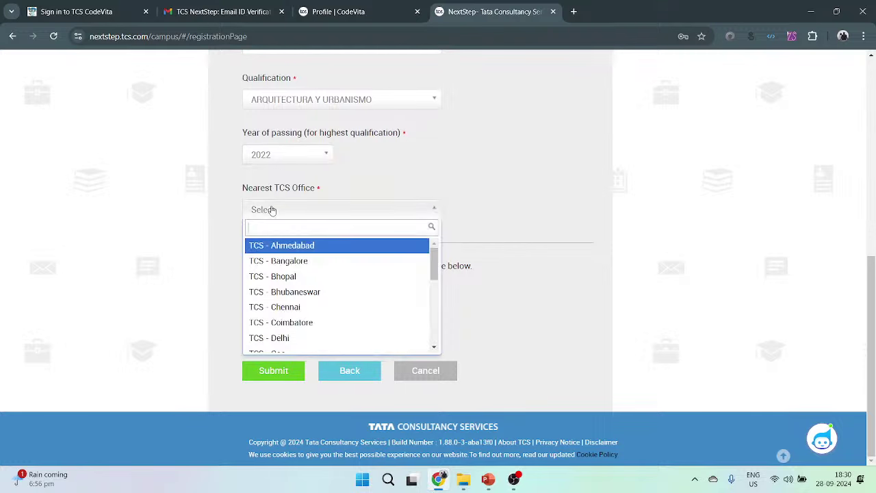
click(277, 264)
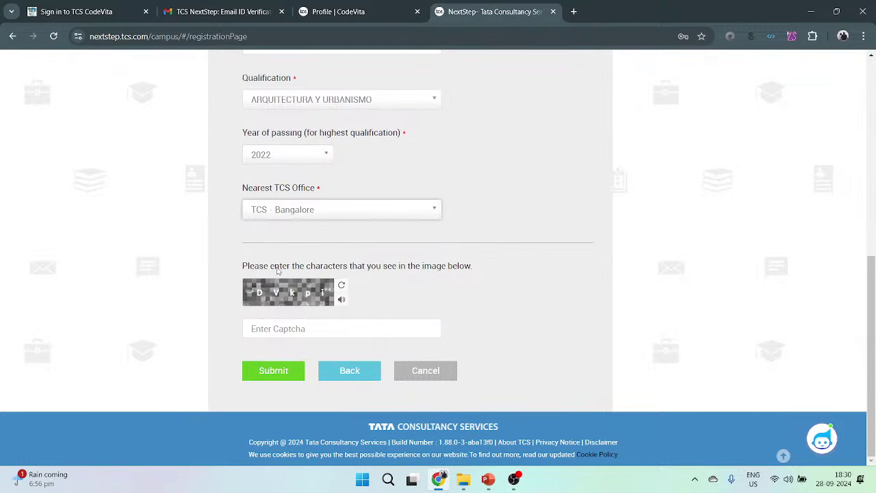
click(271, 329)
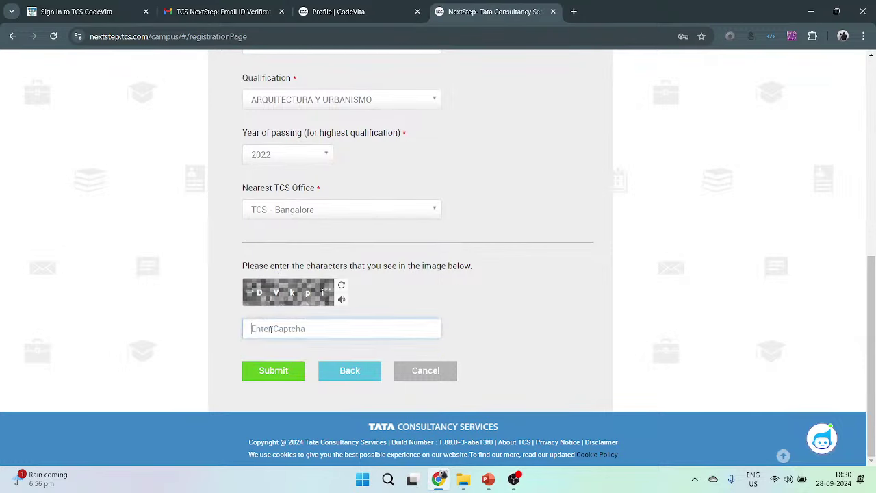
text(DV)
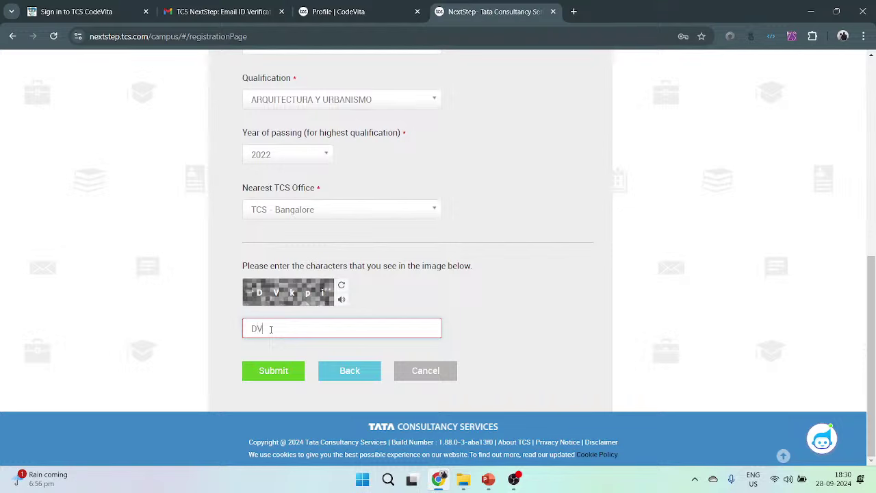
text(kp)
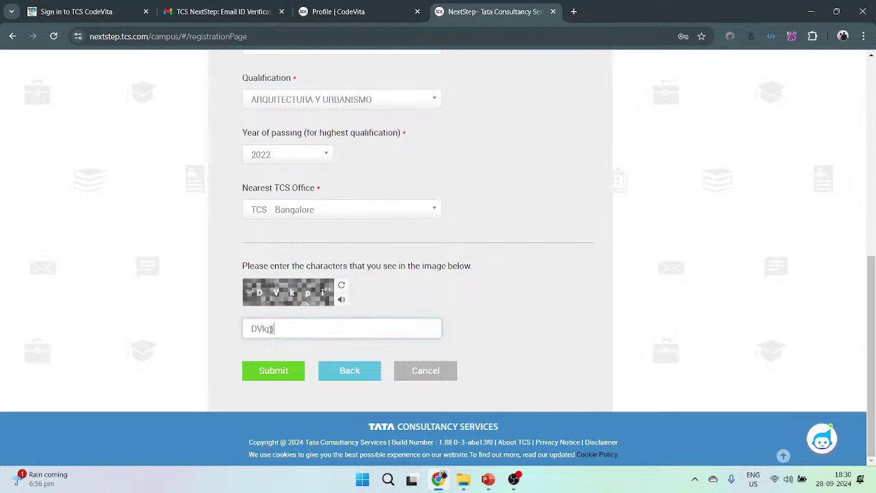
text(i)
click(272, 373)
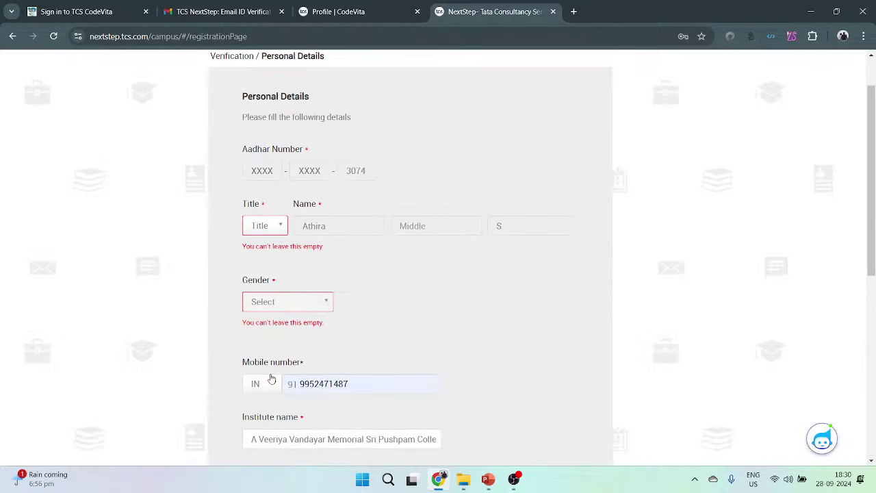
Set title to Ms. and gender to Female, then resubmit the personal details
click(252, 231)
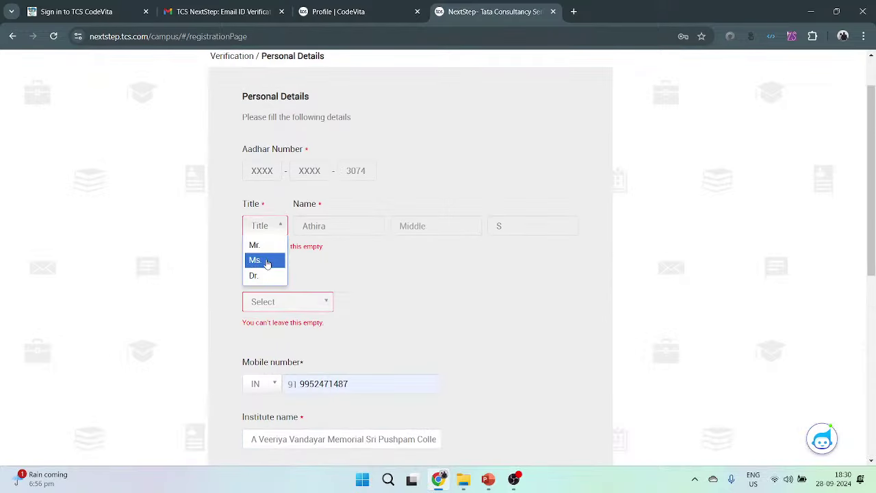
click(264, 262)
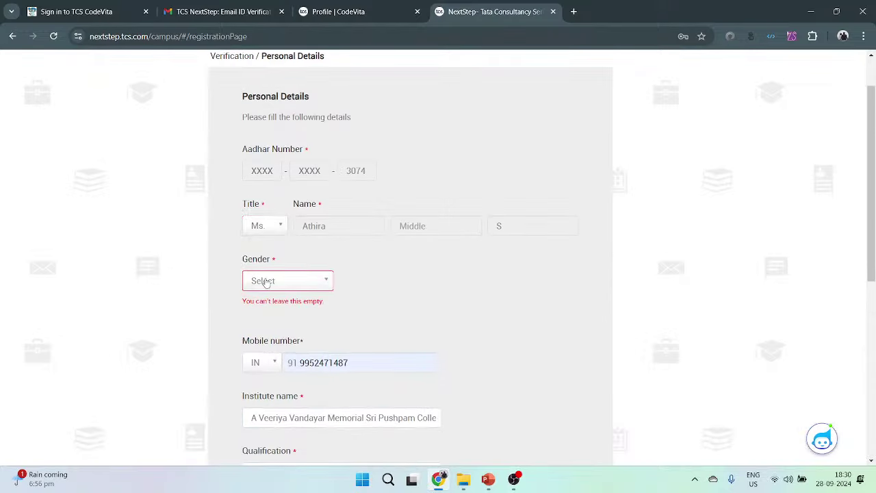
click(266, 280)
click(268, 318)
scroll(273, 342, down, 5)
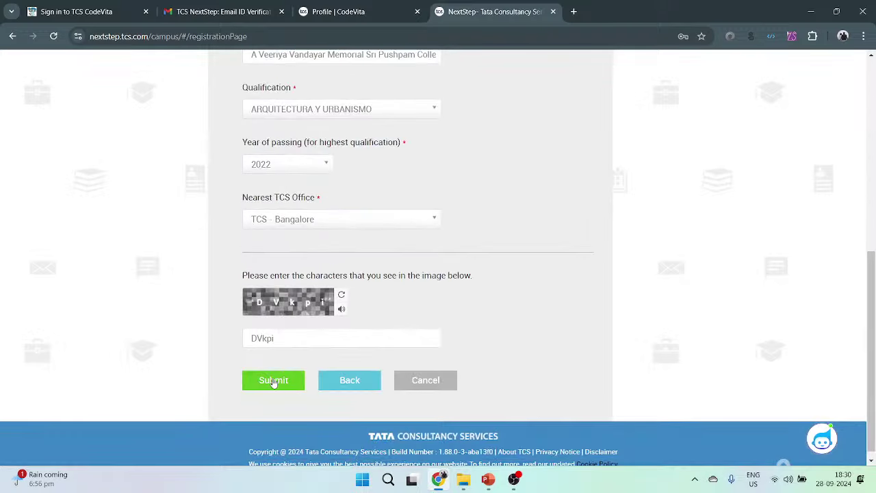
click(272, 378)
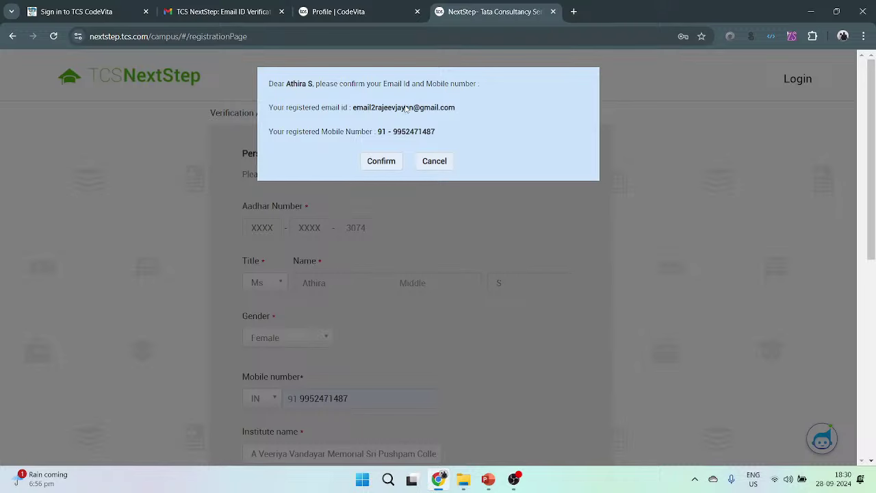
Confirm registration, copy the DT reference ID and try saving it in CodeVita's CT/DT Reference ID
click(391, 161)
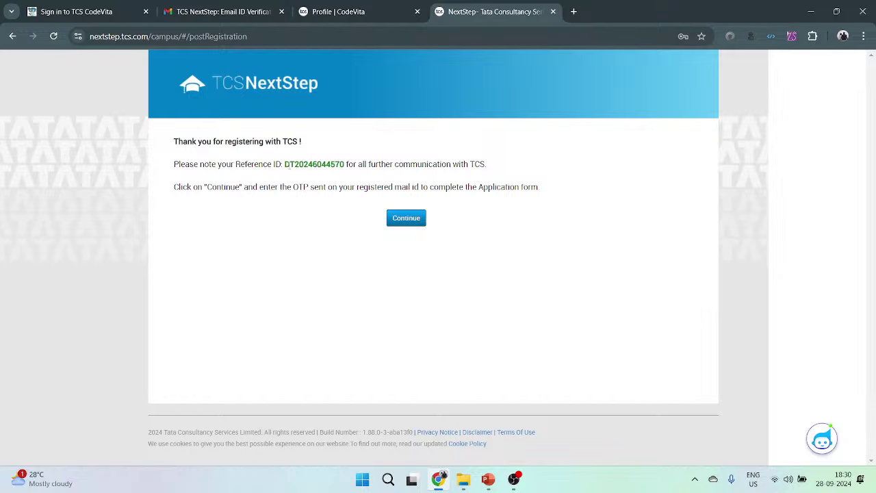
drag(285, 165, 347, 168)
key(ctrl+c)
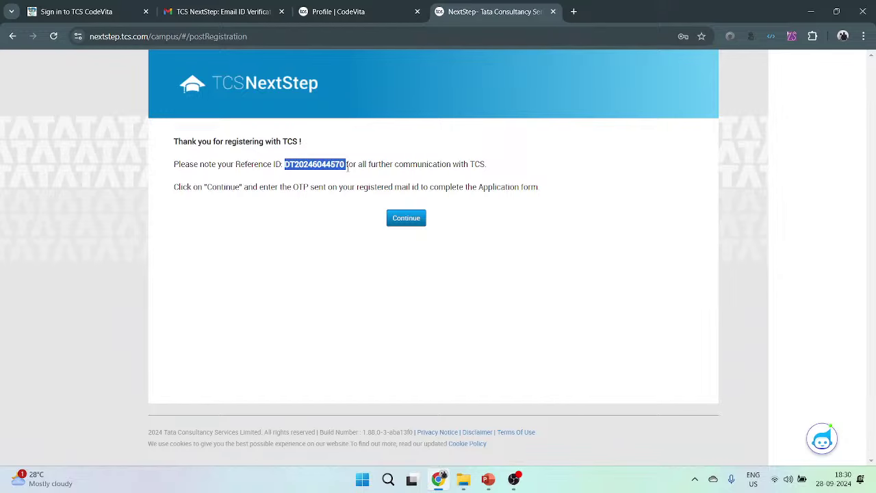
click(348, 7)
click(214, 287)
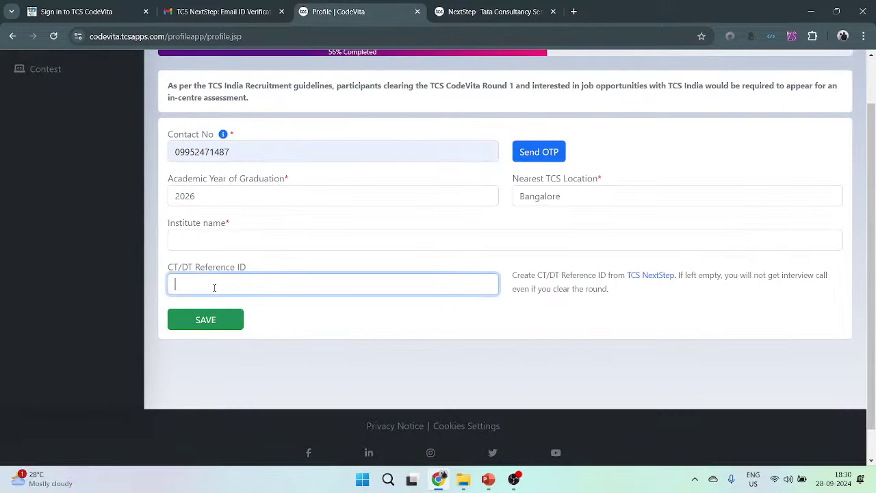
key(ctrl+v)
click(213, 328)
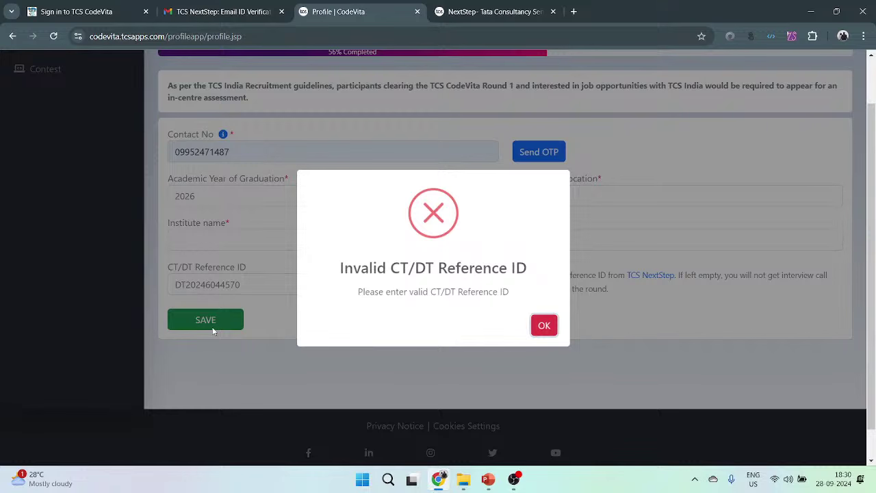
click(476, 4)
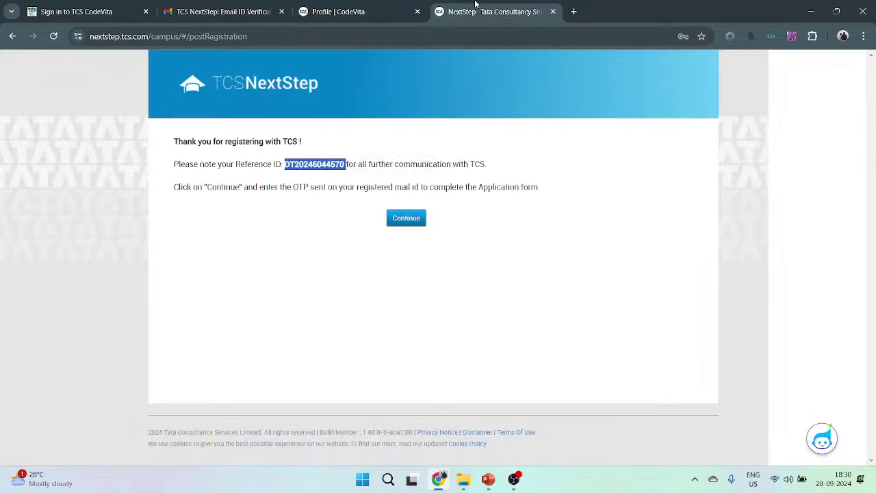
Continue to the application form and submit the captcha text
click(401, 219)
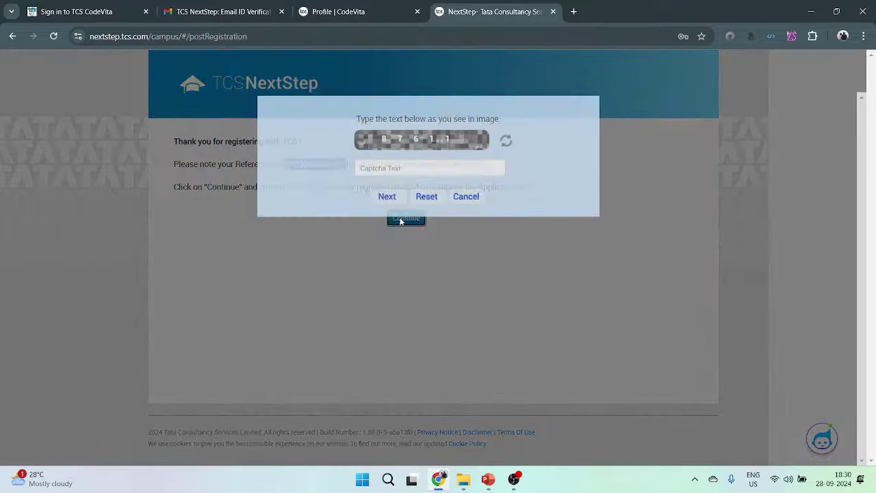
click(383, 185)
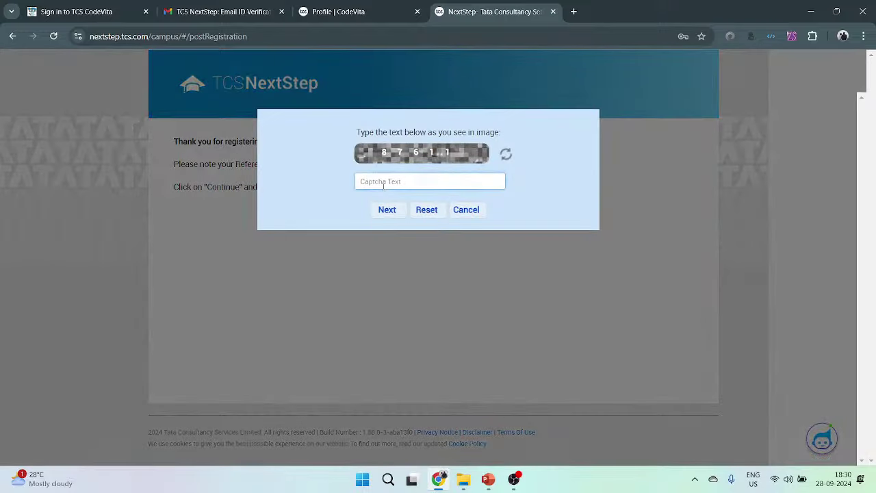
text(876)
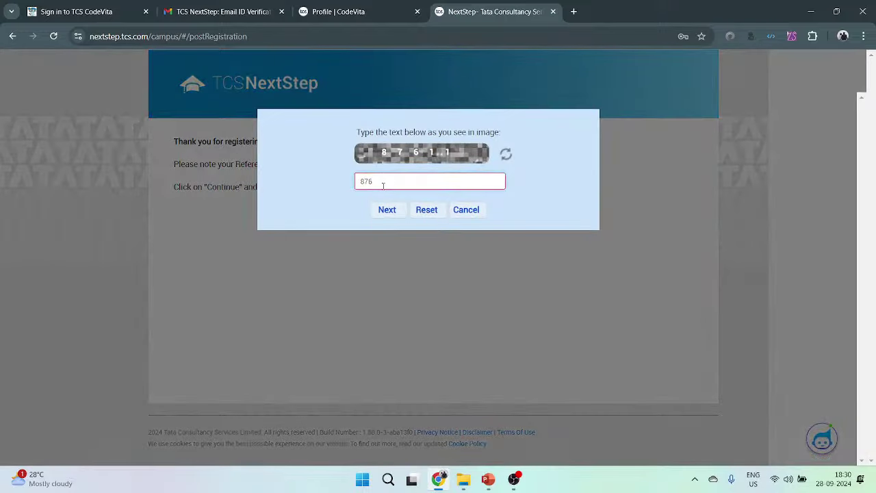
text(11)
key(Return)
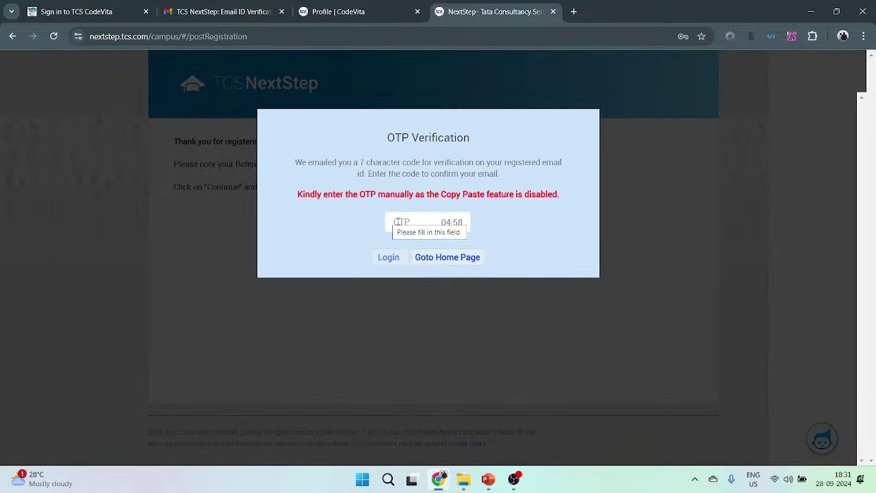
Open the newest NextStep verification email in Gmail to find the one-time code
click(397, 222)
click(212, 11)
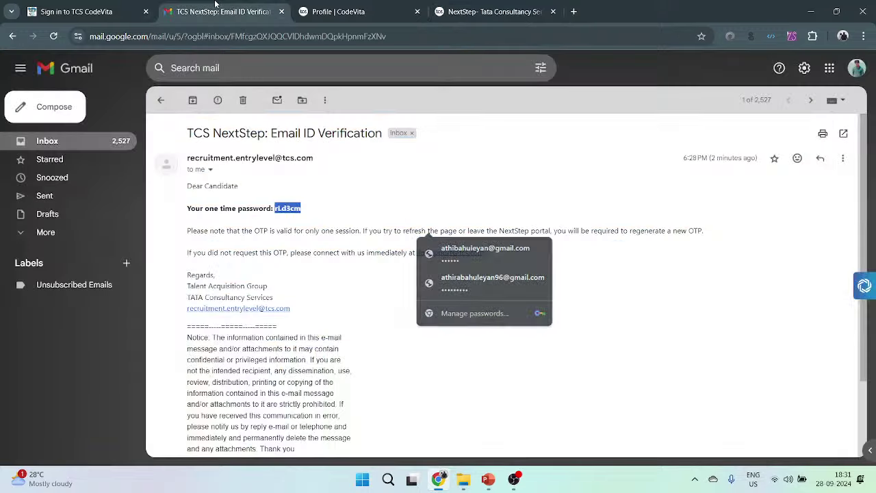
click(45, 142)
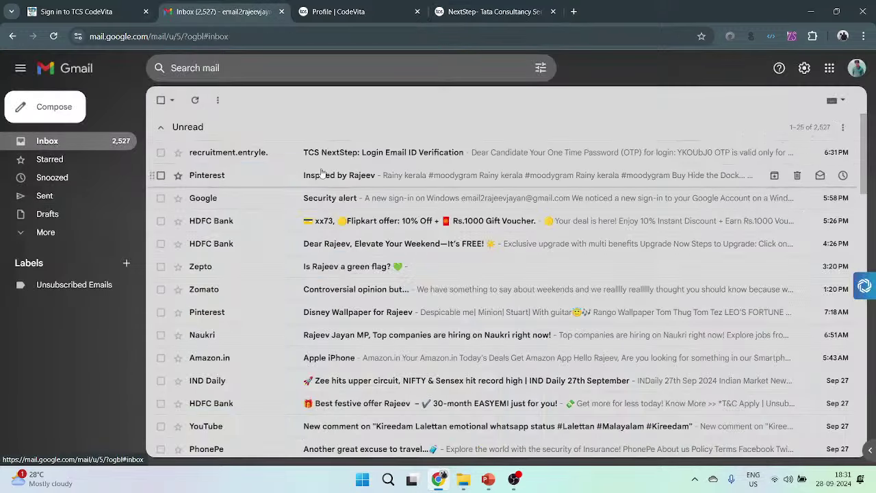
click(375, 153)
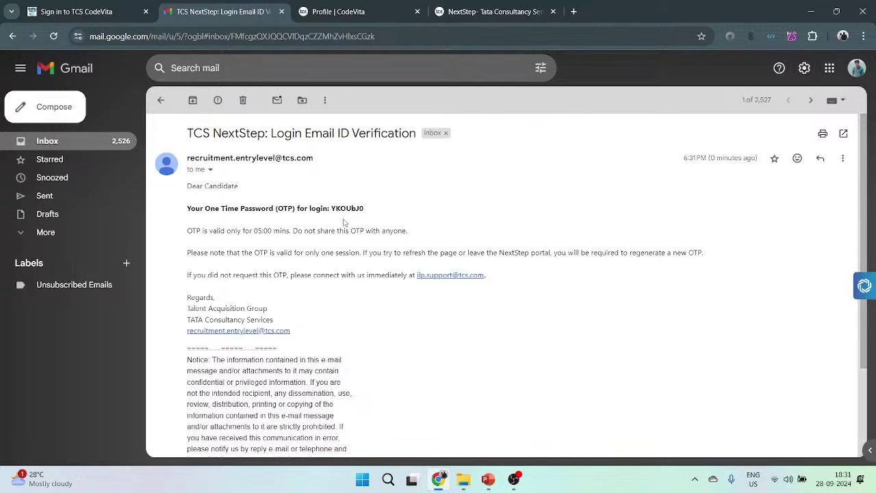
click(498, 4)
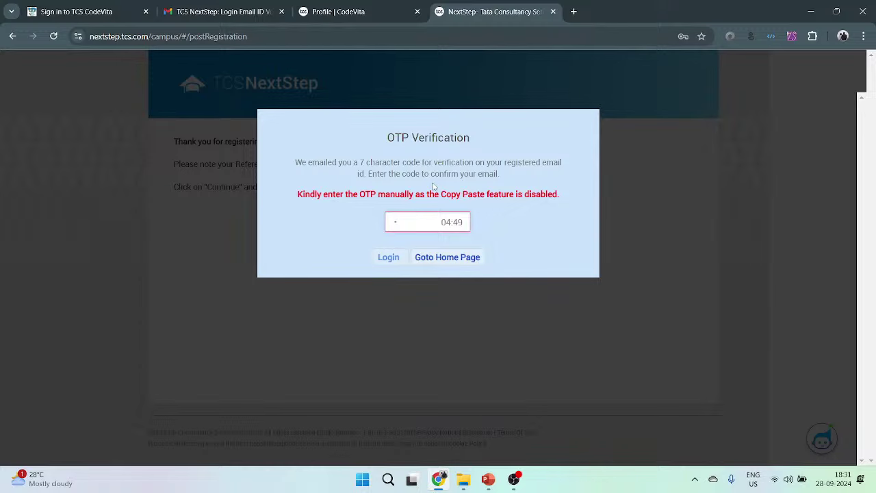
click(261, 6)
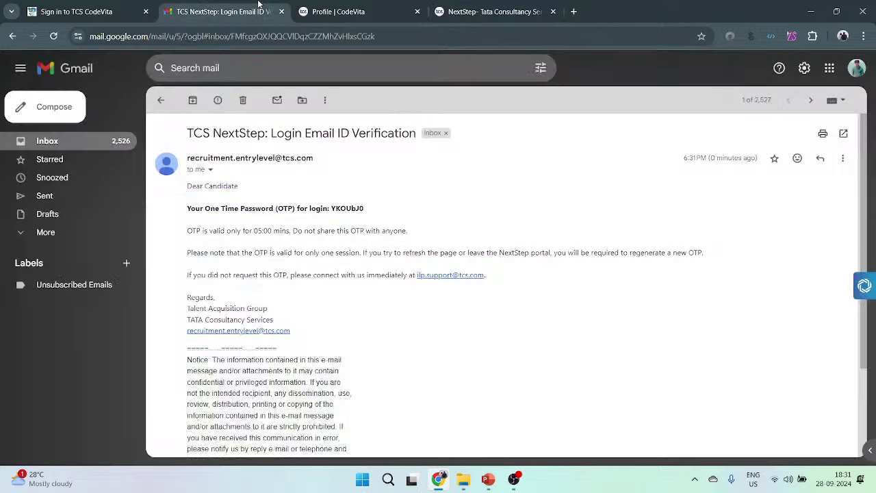
click(477, 5)
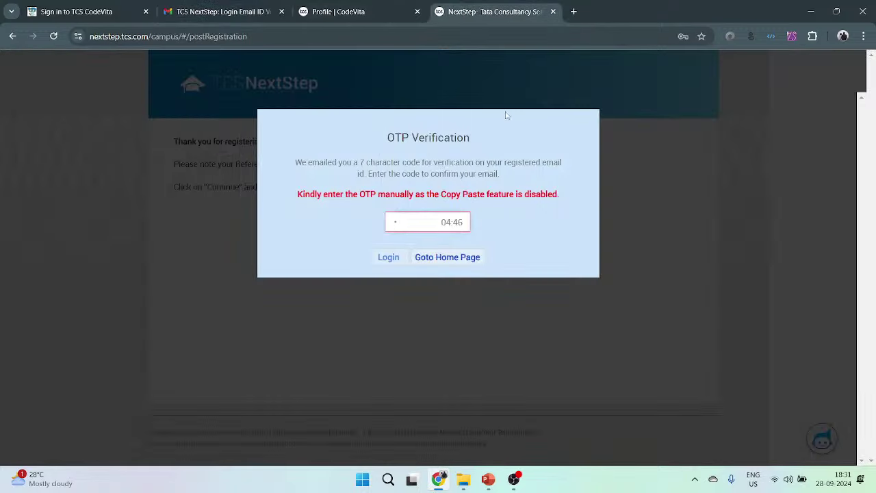
Enter the e-mailed one-time code into OTP Verification and log in
click(235, 5)
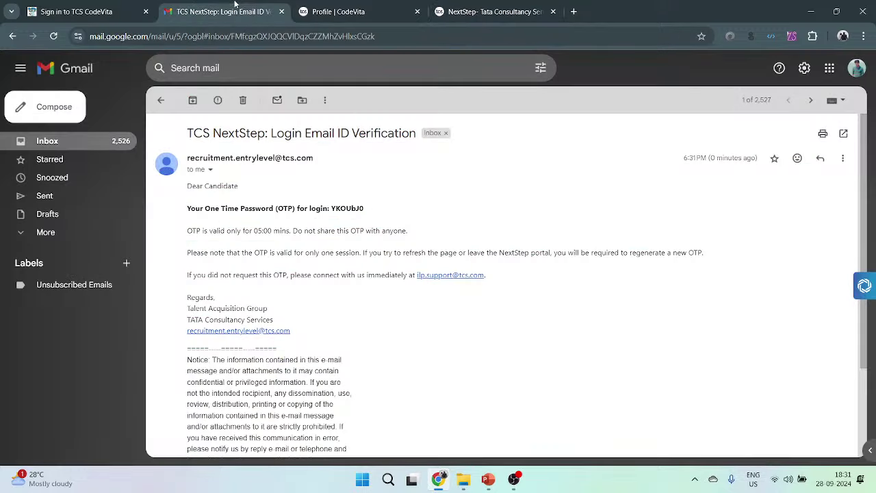
click(487, 6)
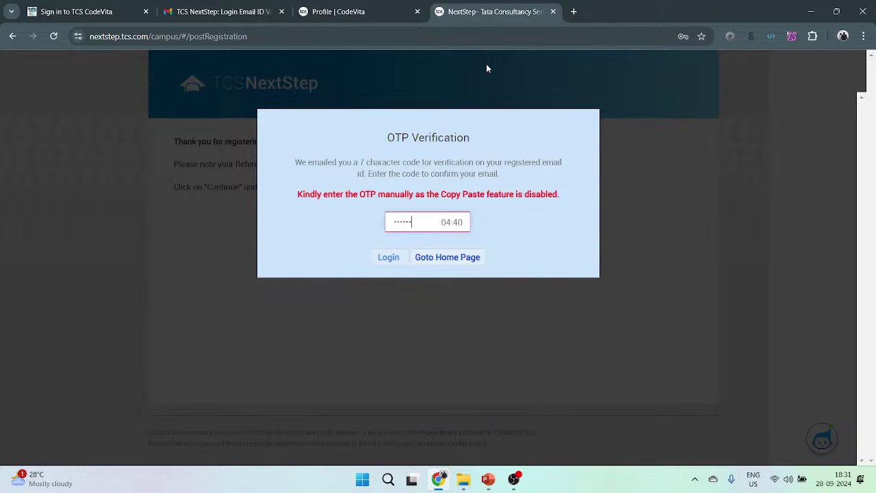
click(219, 12)
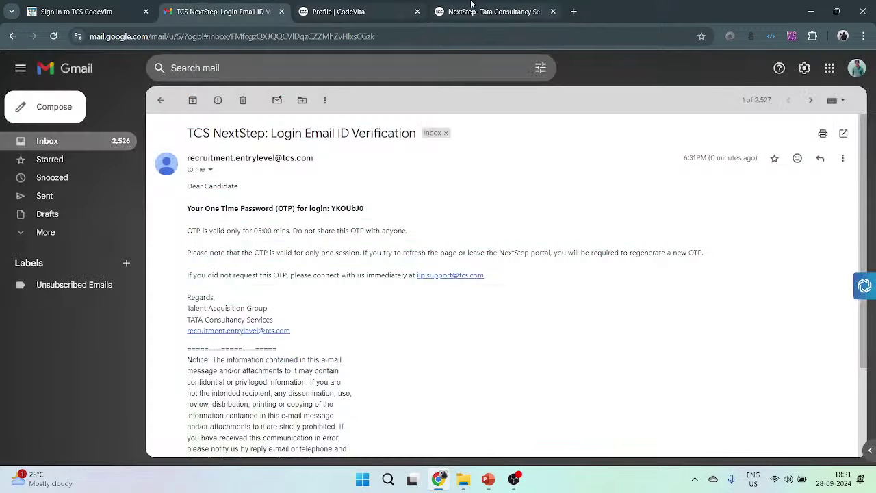
click(495, 12)
text(•)
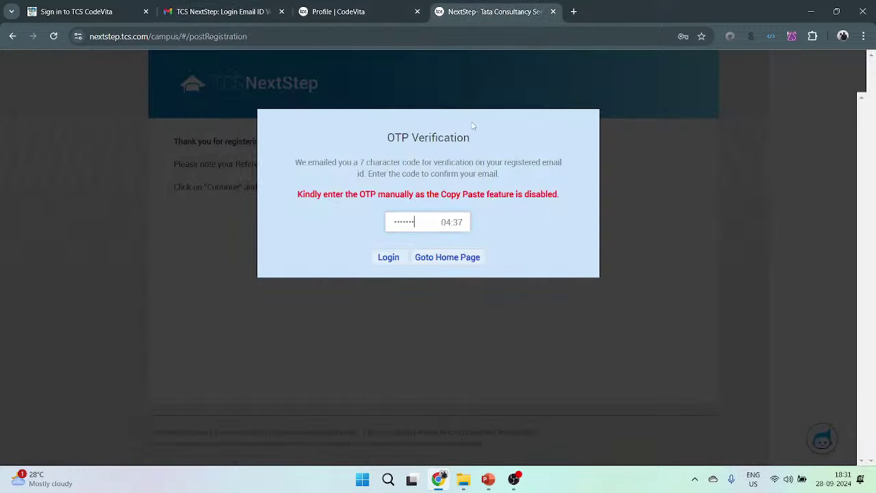
click(389, 257)
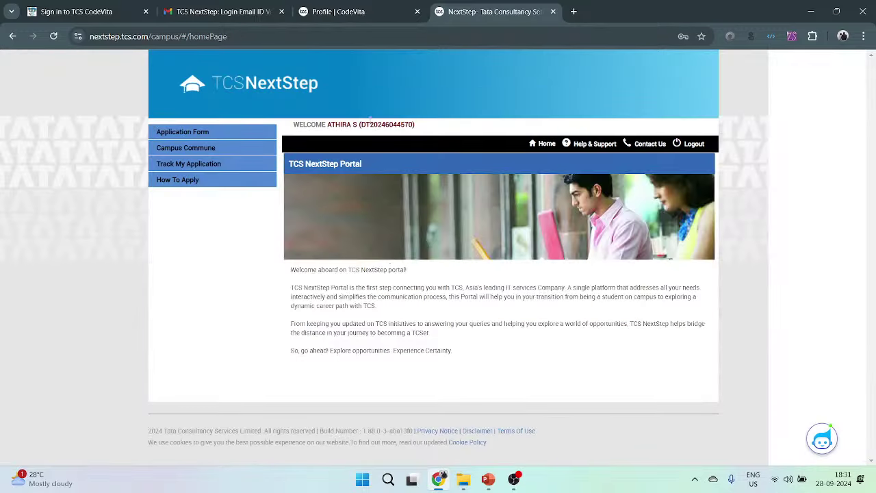
Copy the DT reference ID from the NextStep welcome line
drag(362, 124, 414, 125)
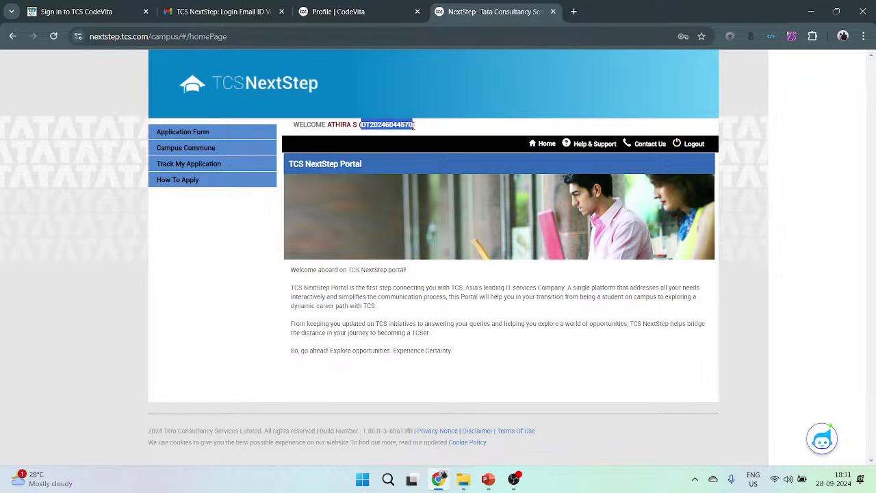
click(218, 12)
click(81, 141)
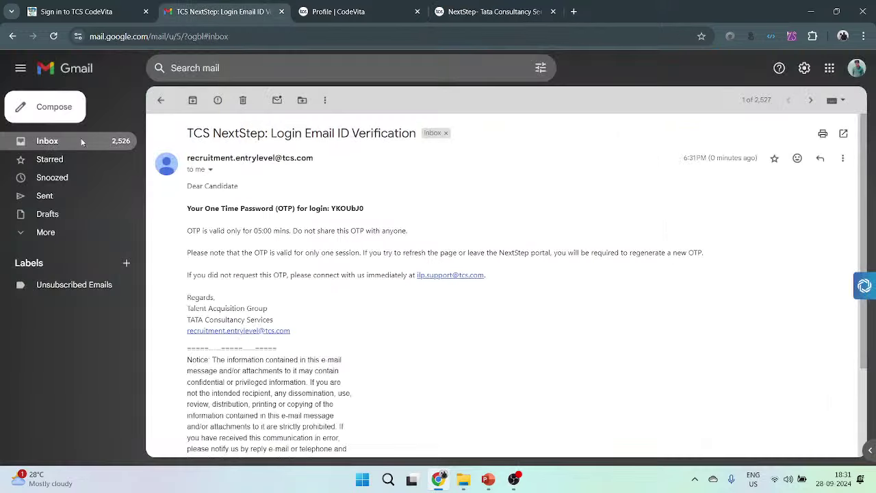
click(504, 11)
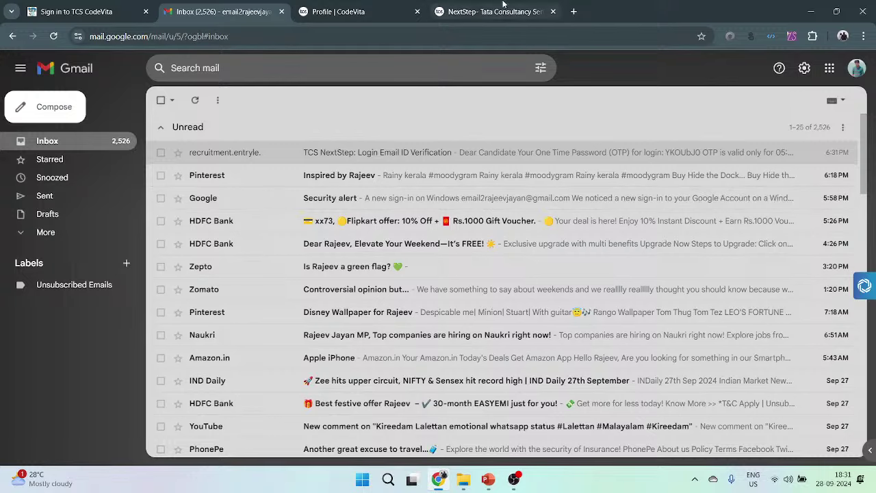
Replace the CodeVita CT/DT Reference ID with the copied DT ID and save the profile
click(383, 12)
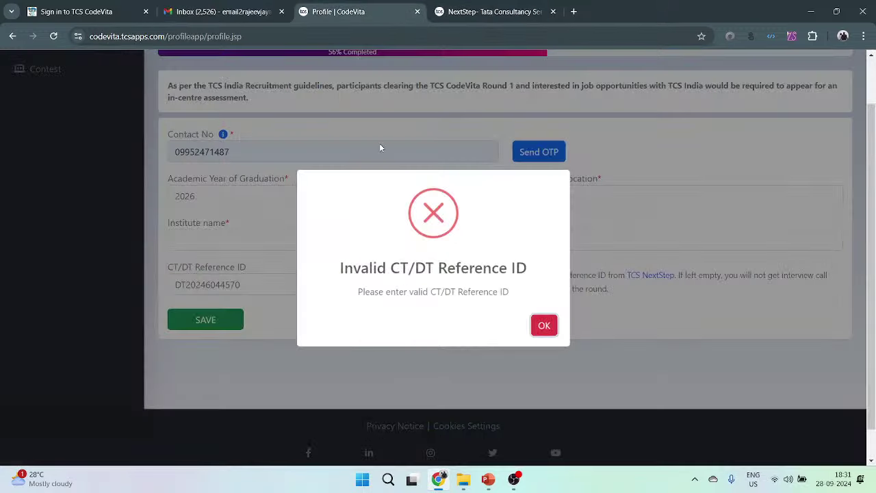
click(543, 324)
click(258, 288)
drag(258, 288, 171, 279)
key(ctrl+c)
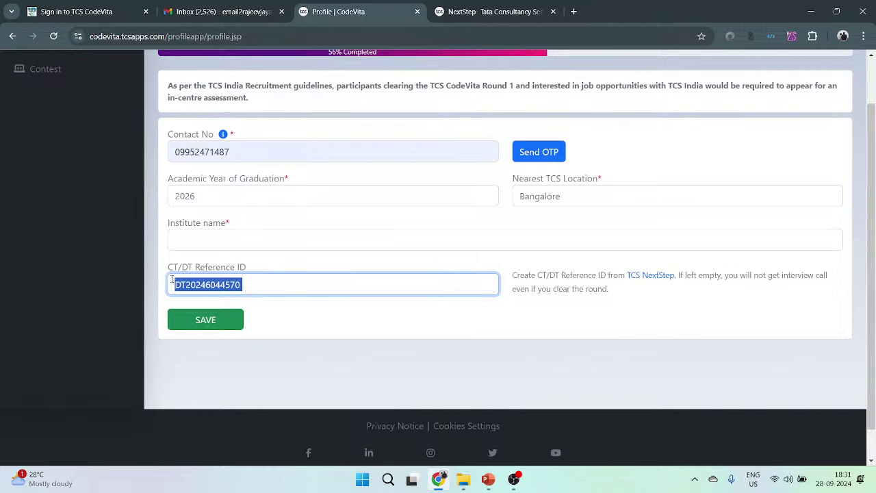
key(BackSpace)
key(ctrl+v)
click(184, 320)
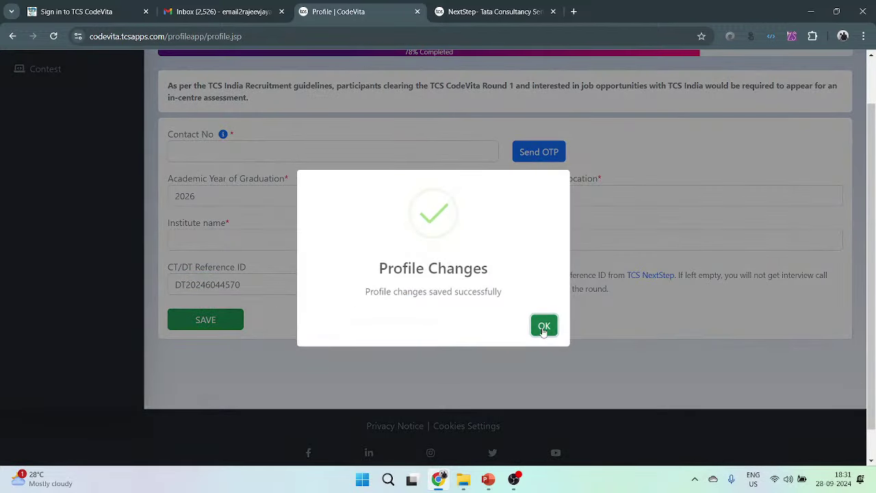
click(543, 327)
scroll(520, 329, up, 1)
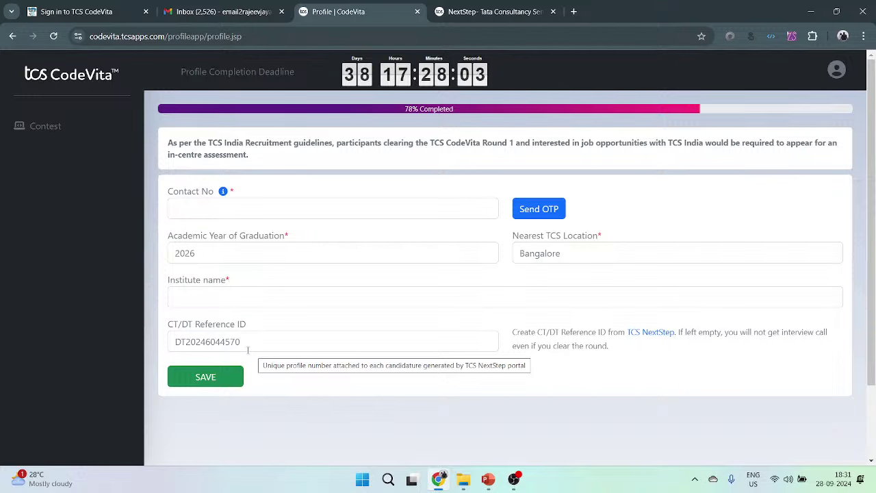
click(651, 334)
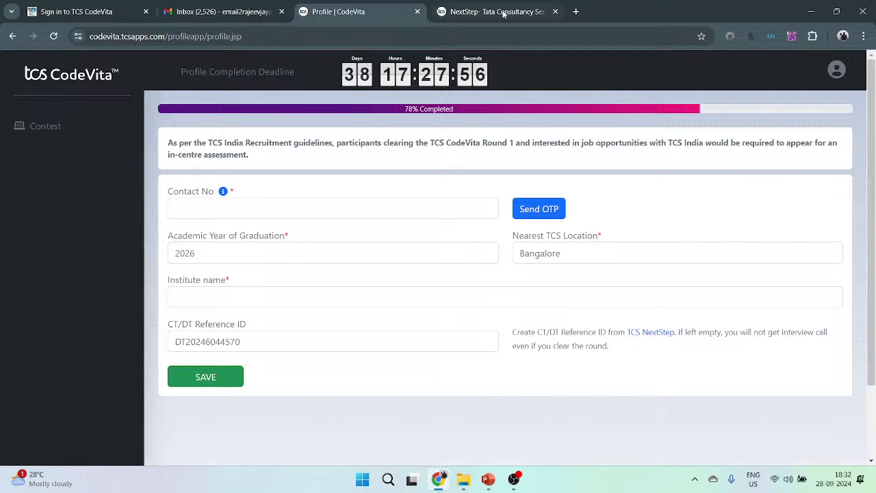
click(553, 11)
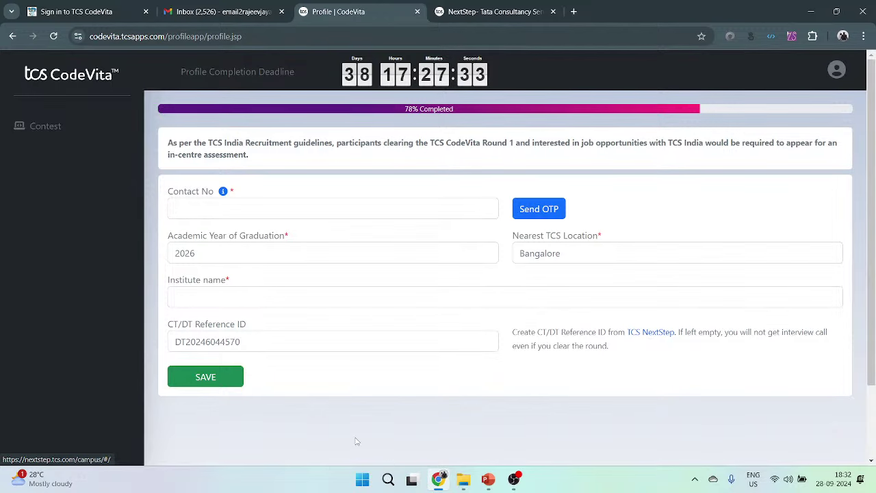
Select the DT reference ID in the Registration Successful email, then return to NextStep
click(252, 10)
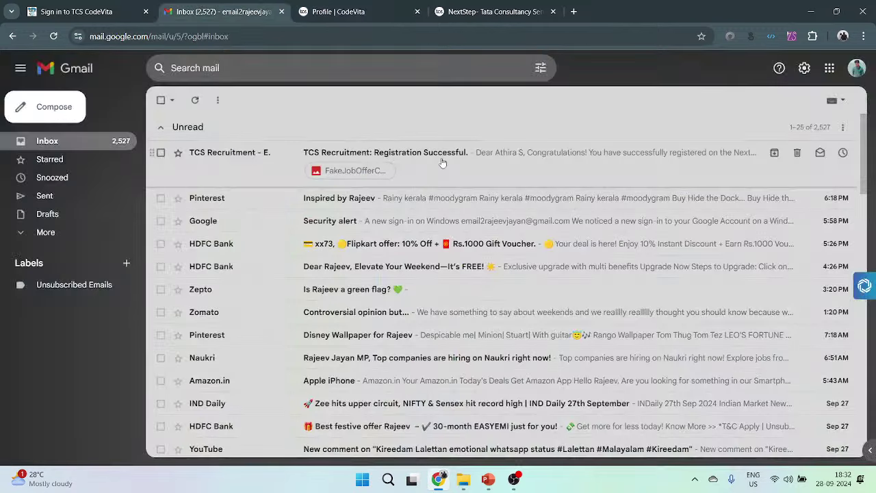
click(499, 171)
scroll(279, 242, down, 2)
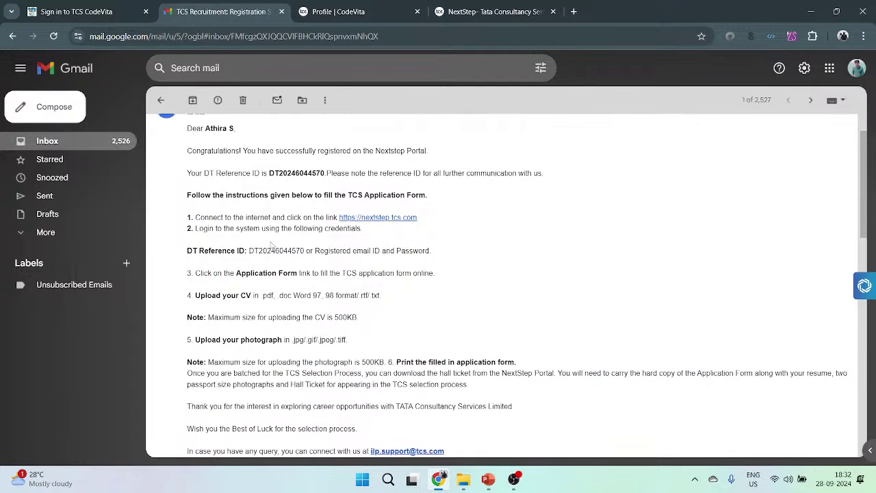
scroll(278, 241, up, 2)
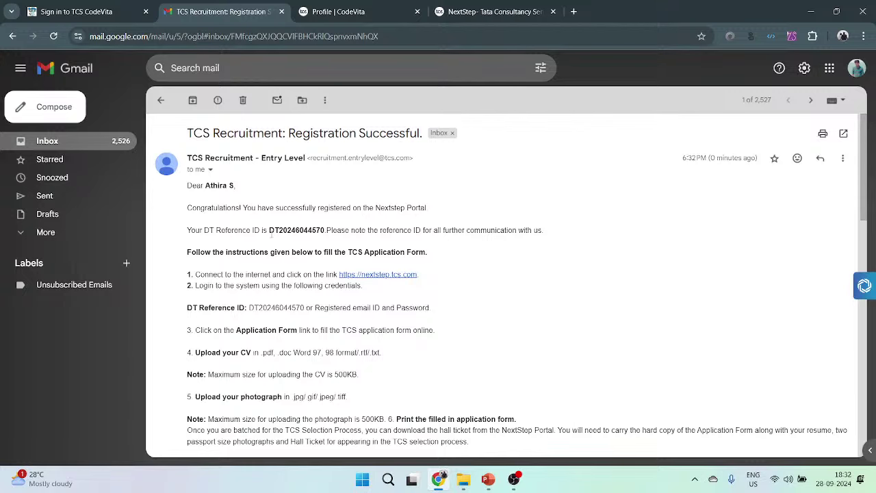
drag(270, 232, 326, 231)
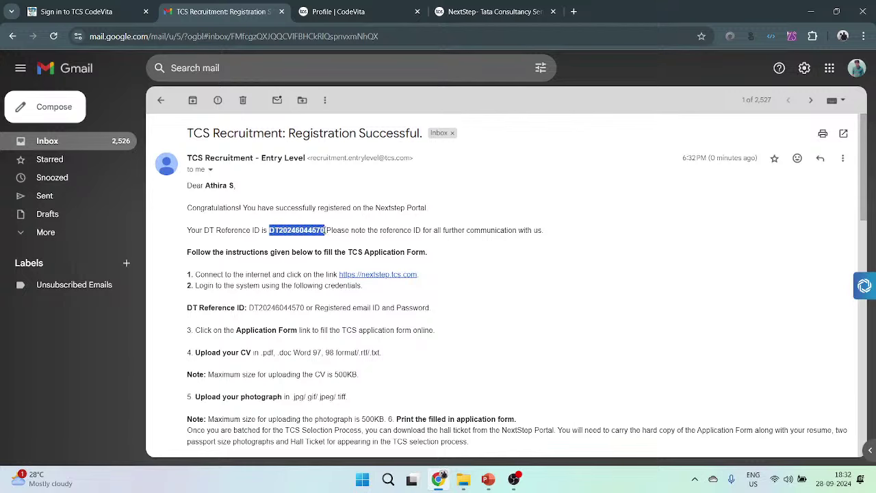
scroll(325, 230, down, 1)
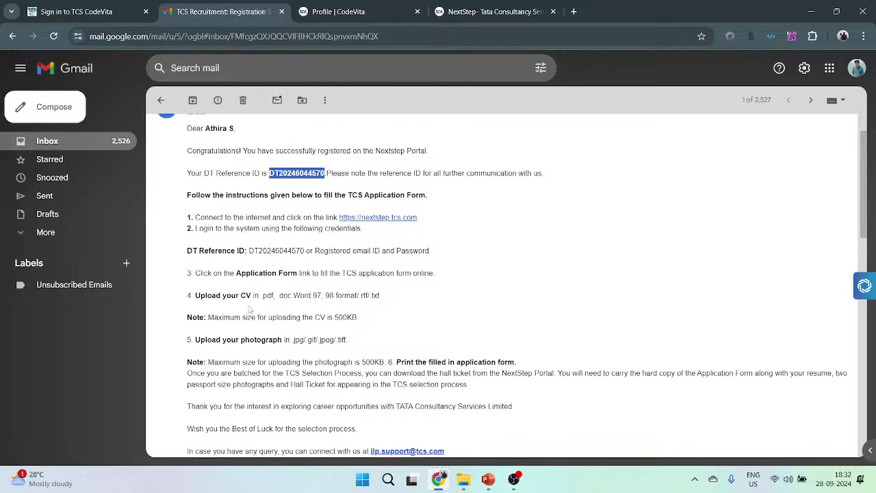
scroll(279, 334, down, 1)
click(494, 12)
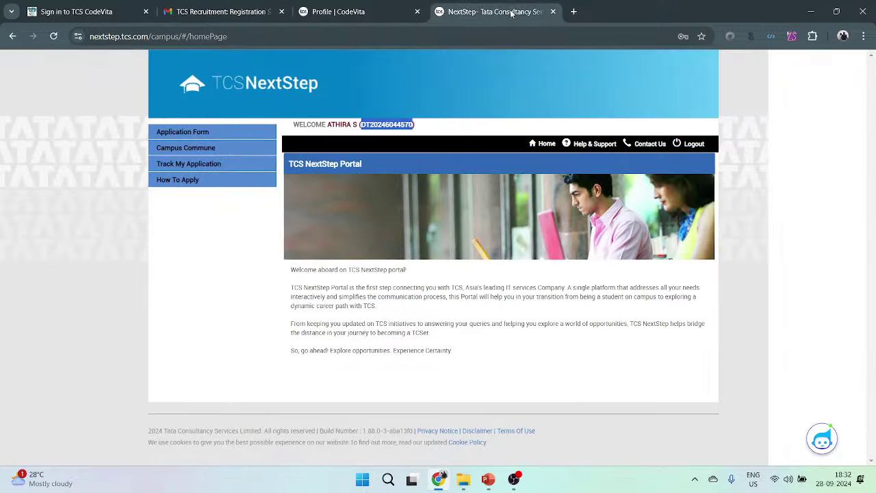
Save the CodeVita profile again and dismiss the success message
click(353, 7)
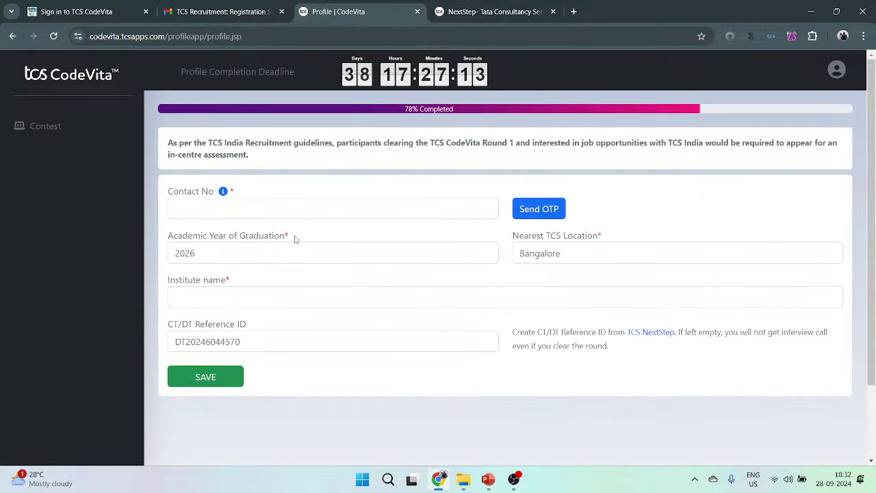
click(214, 387)
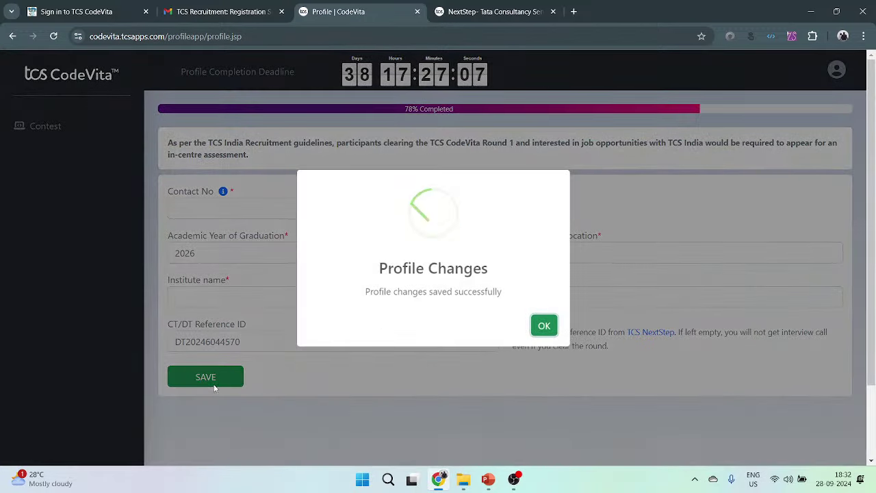
click(554, 326)
scroll(558, 325, down, 1)
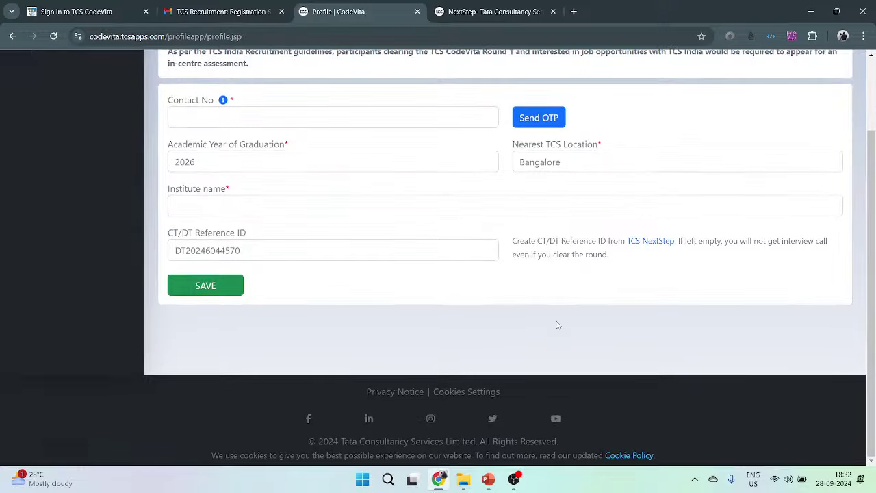
scroll(558, 325, up, 2)
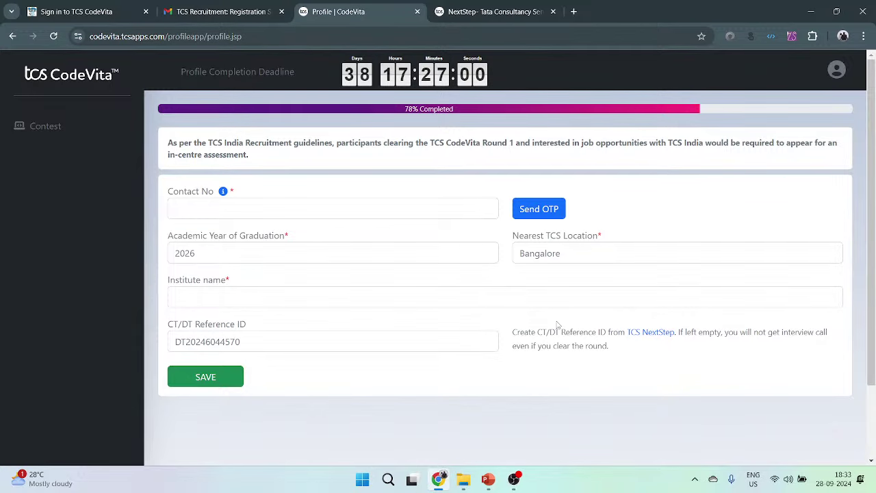
Enter a phone number in Contact No and request its verification code
click(542, 207)
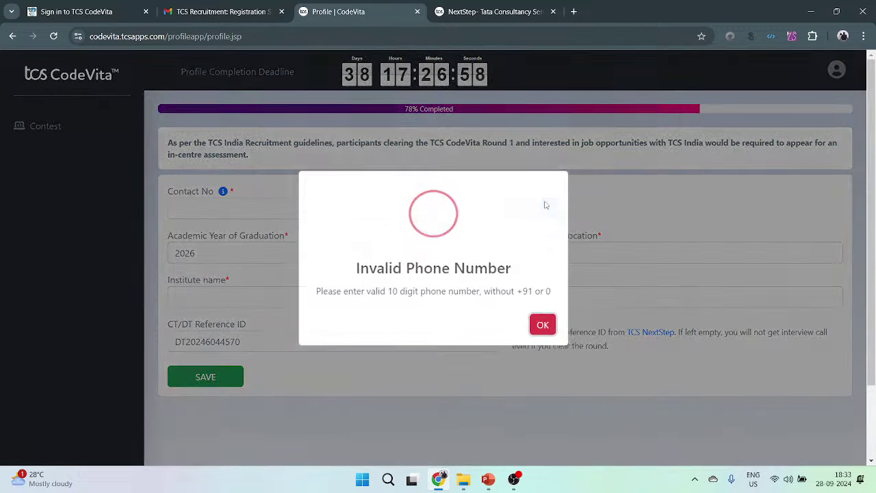
click(544, 327)
click(319, 210)
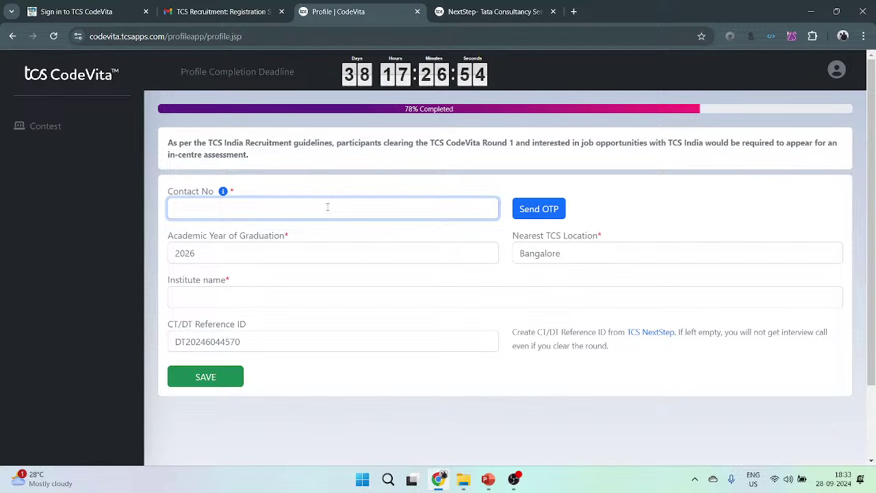
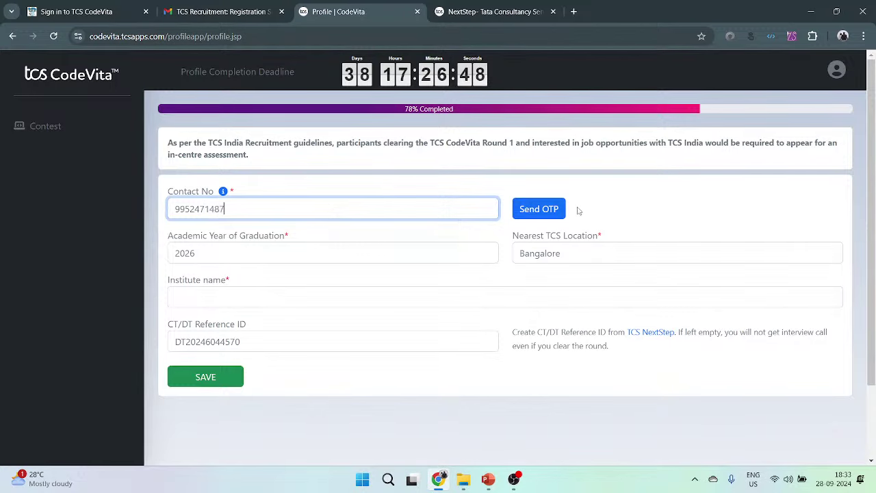
click(544, 209)
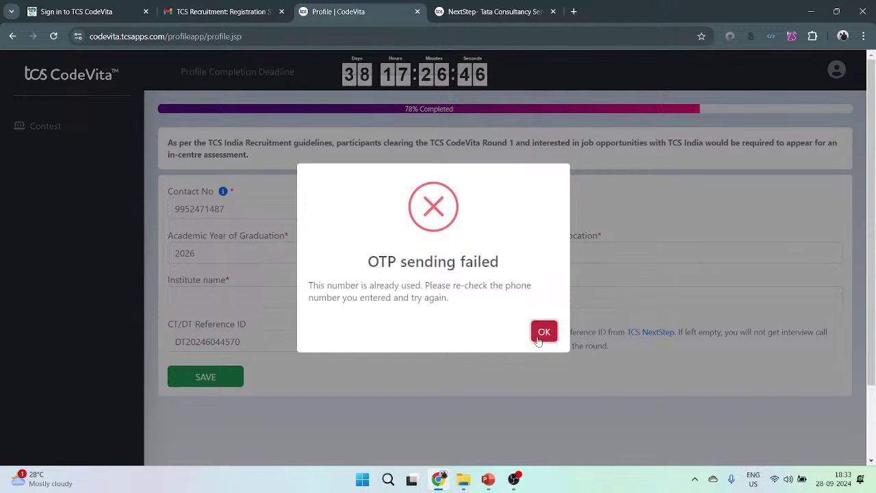
Dismiss the OTP failure message and delete the number from Contact No
click(544, 331)
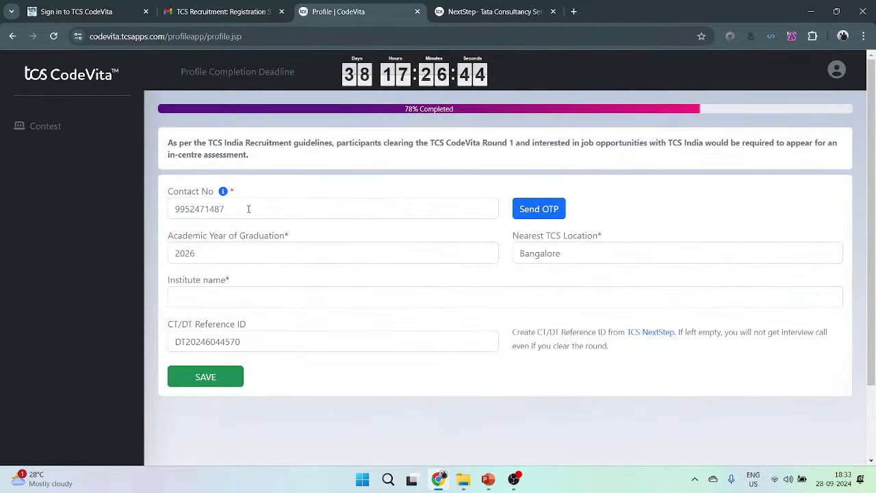
drag(249, 210, 150, 213)
key(BackSpace)
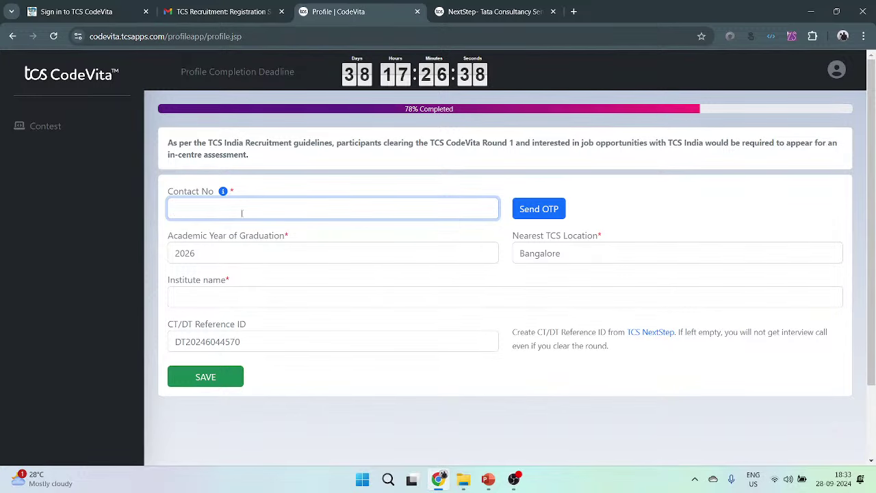
mouse_move(224, 196)
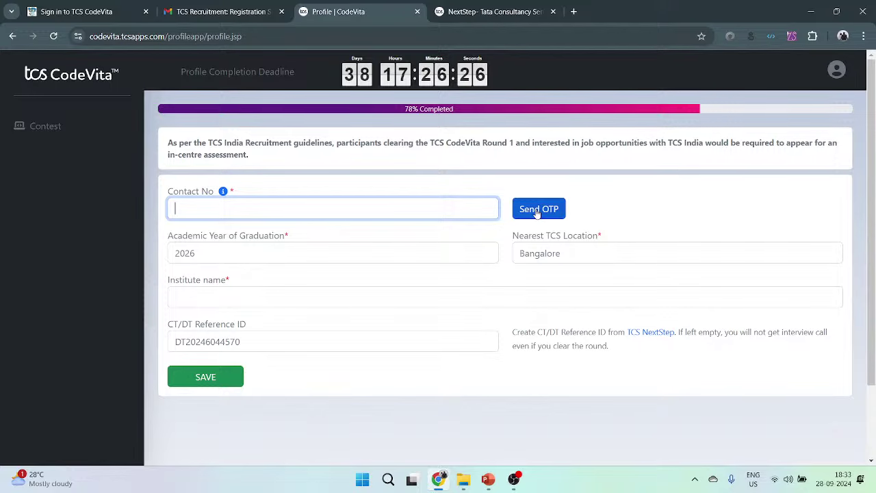
Save the profile, close the success message, and go to the Contest page
click(186, 380)
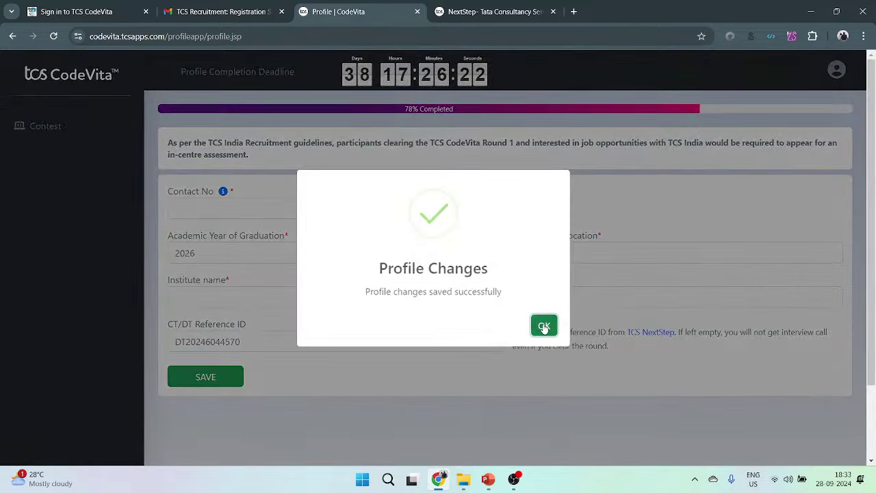
click(544, 325)
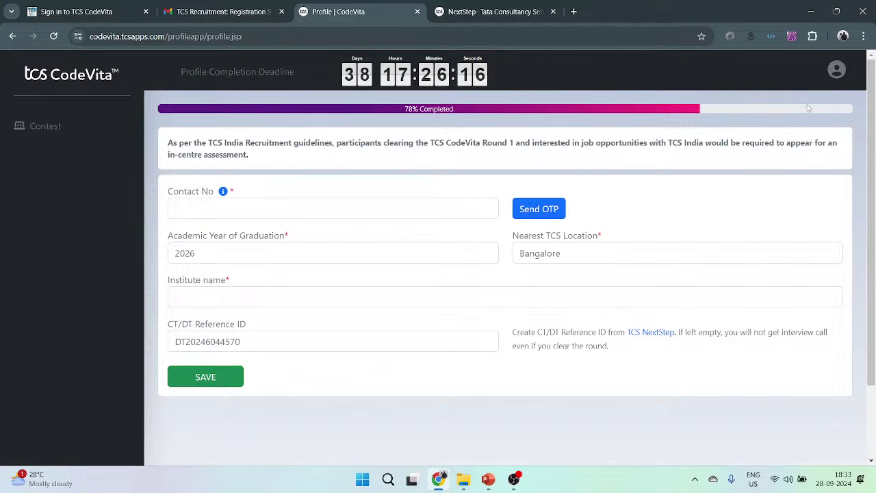
click(837, 72)
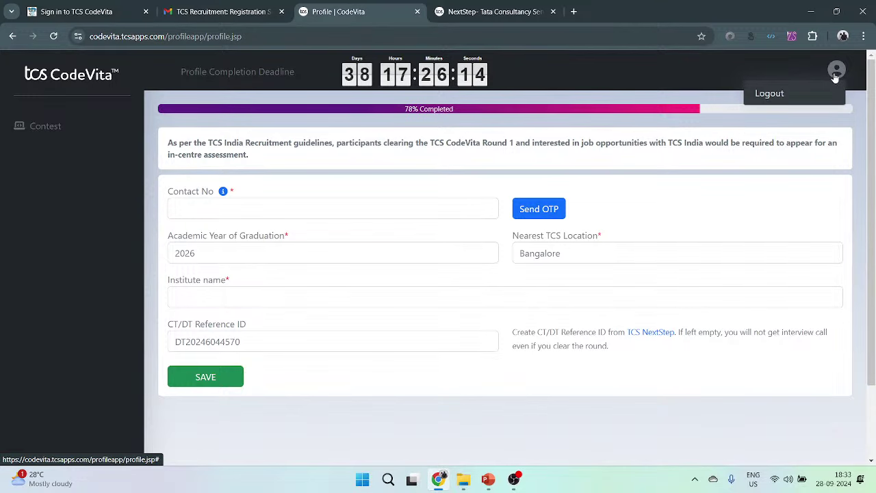
click(43, 130)
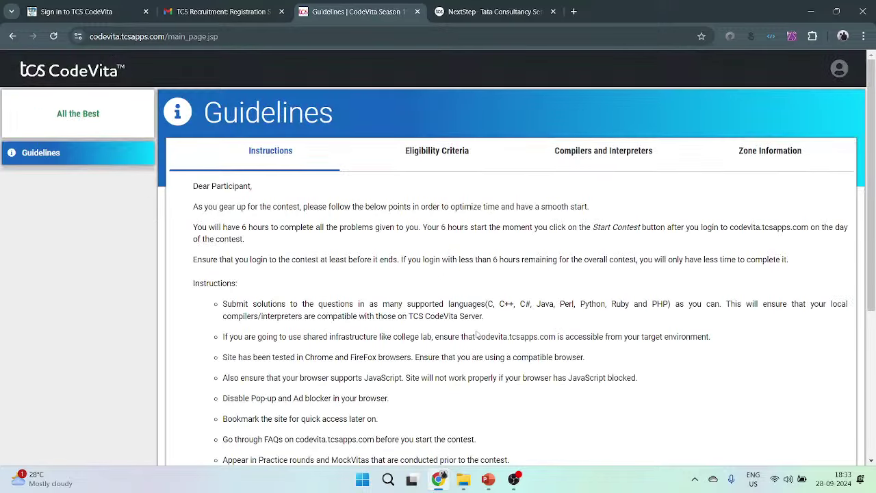
Read the Instructions, highlighting the timing-start remark and the supported languages line
scroll(421, 307, down, 3)
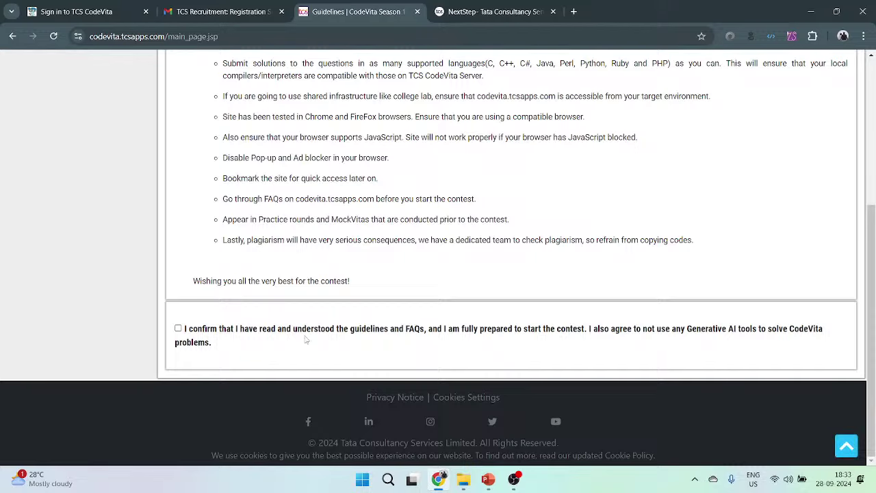
scroll(275, 323, up, 3)
scroll(253, 248, down, 2)
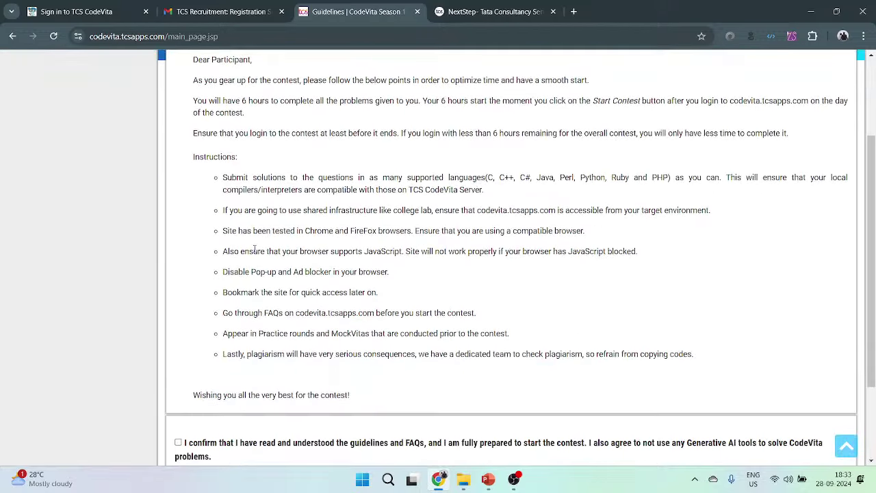
scroll(345, 201, up, 1)
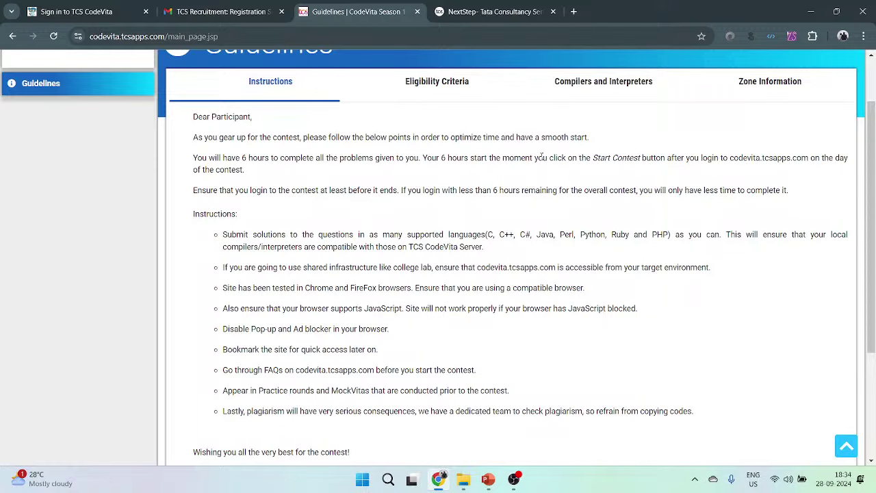
scroll(231, 179, down, 1)
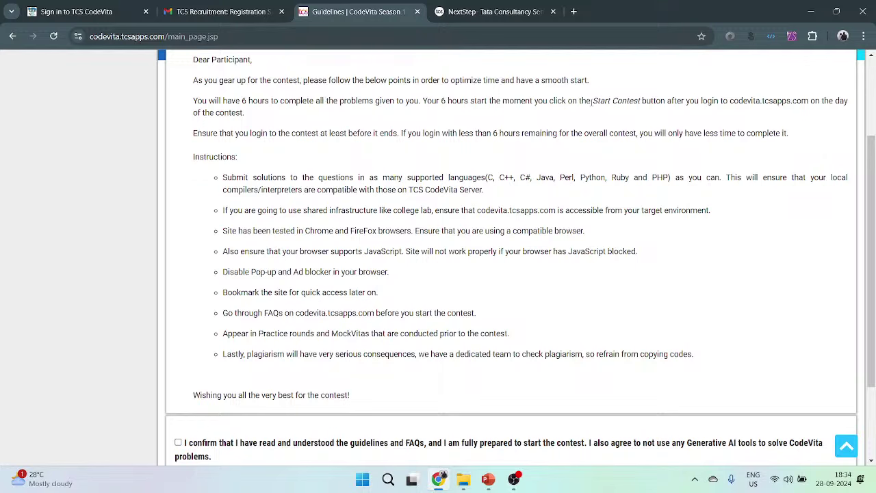
drag(591, 101, 684, 102)
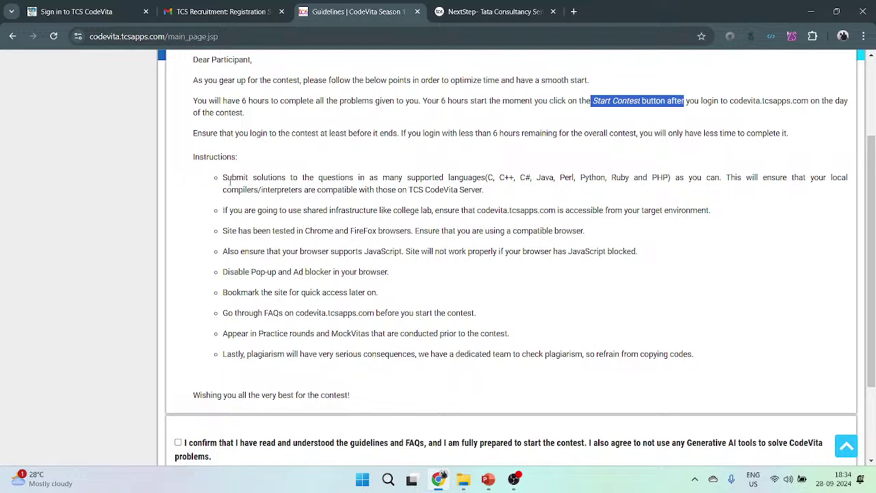
drag(222, 178, 671, 177)
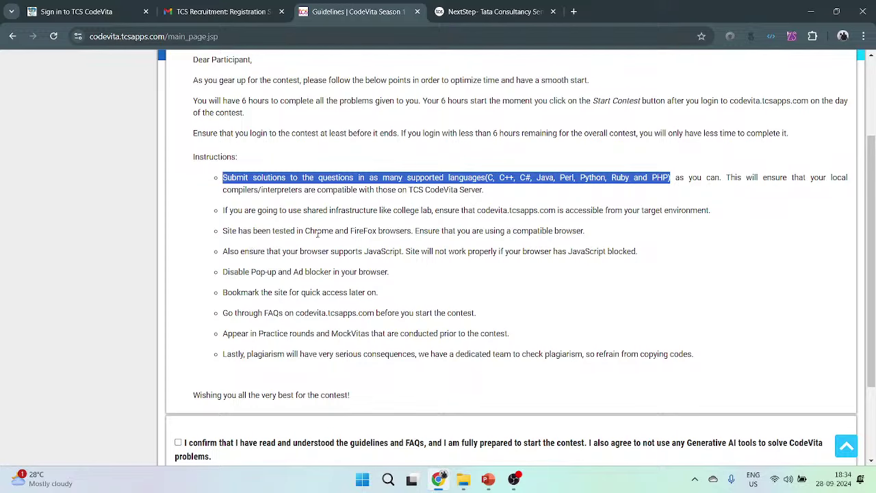
Tick the 'I confirm…' guidelines checkbox and show the Eligibility Criteria section
scroll(297, 270, down, 2)
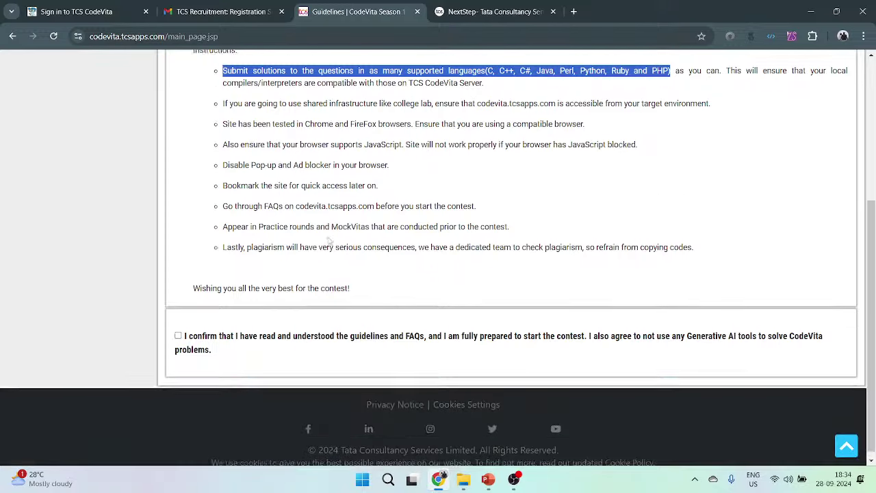
click(178, 328)
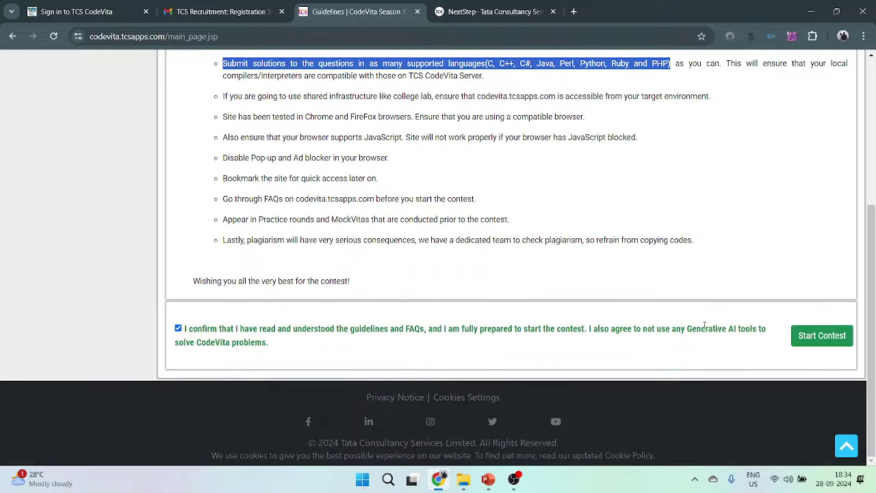
scroll(568, 372, up, 10)
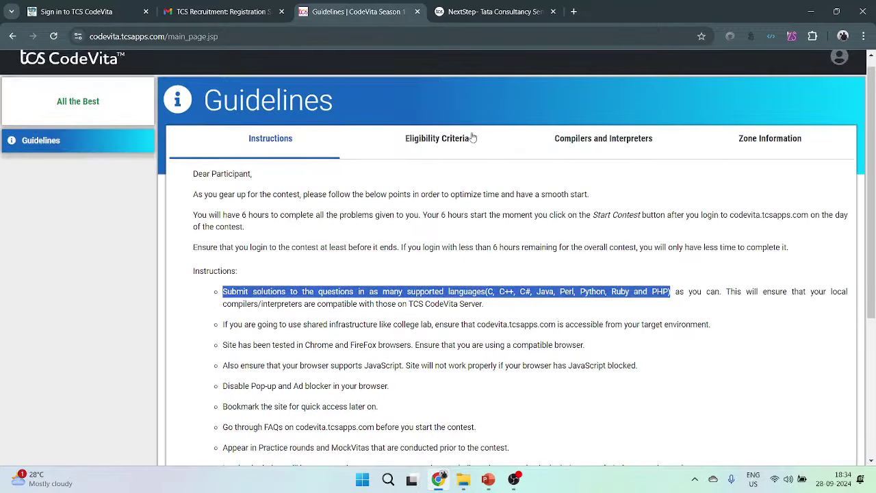
click(464, 141)
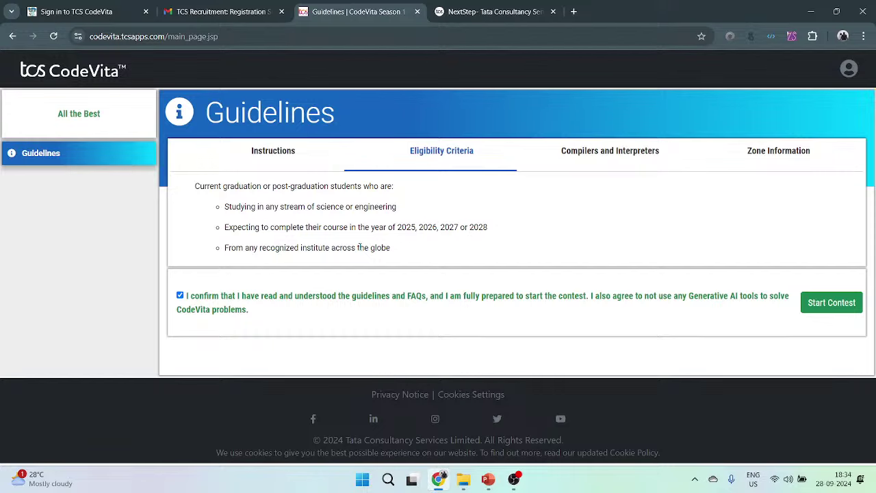
View the Compilers and Interpreters list and the Zone Information round schedule, then go back to the profile
click(606, 151)
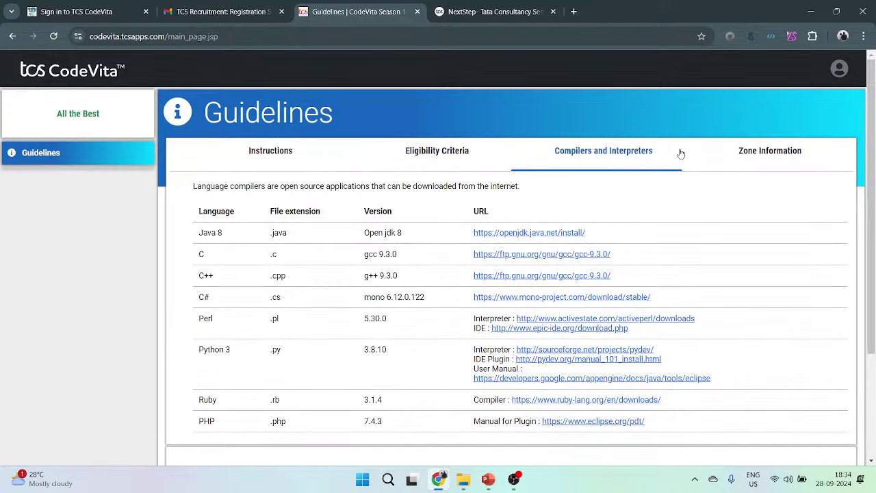
click(762, 155)
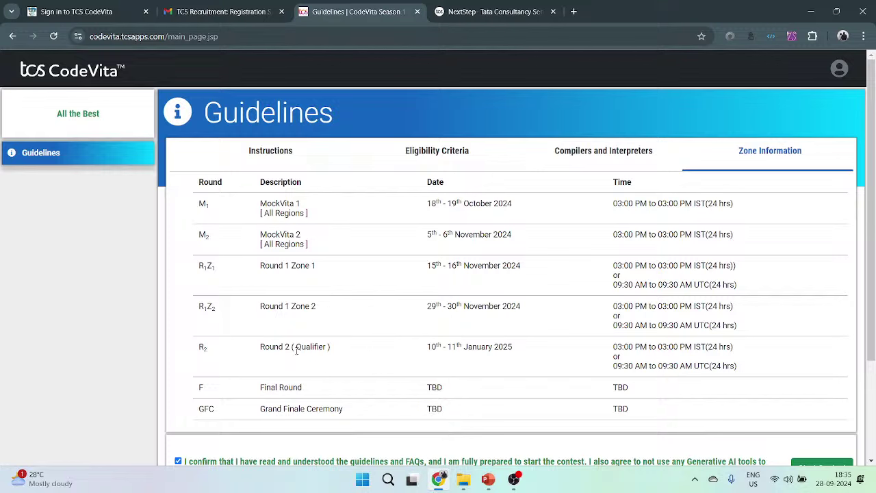
click(13, 36)
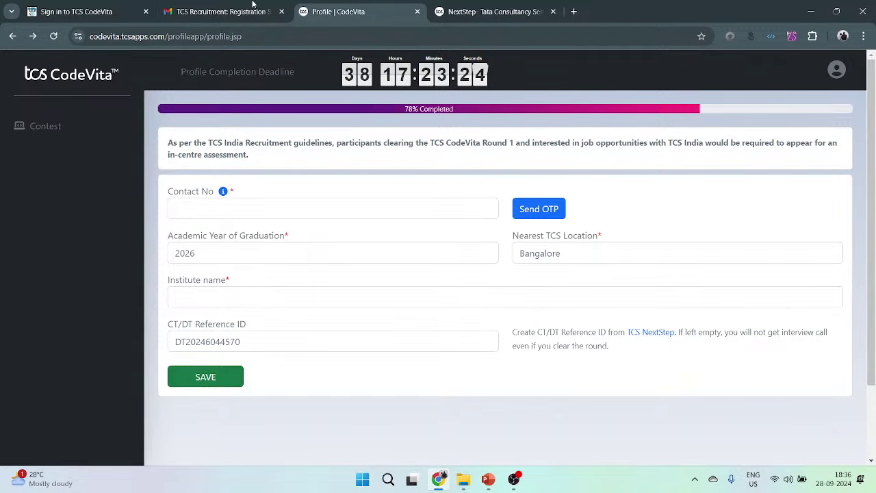
Go to the NextStep portal and bring up the Application Form instructions page
click(481, 8)
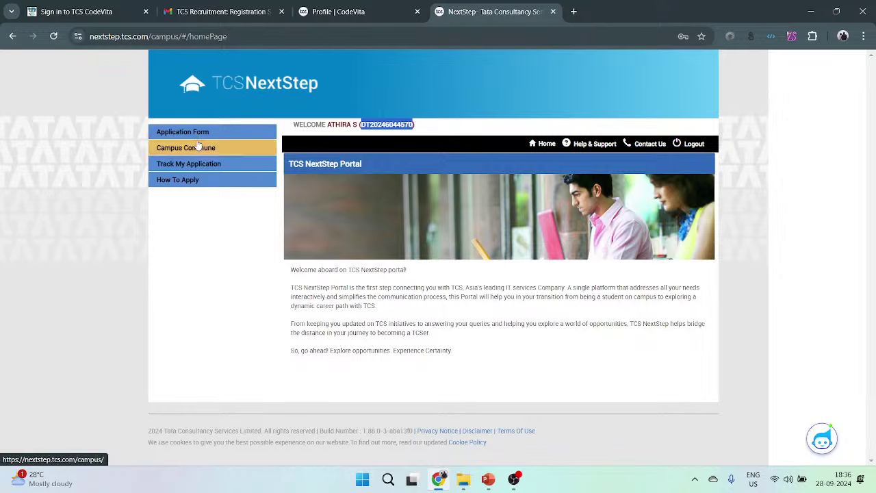
click(324, 8)
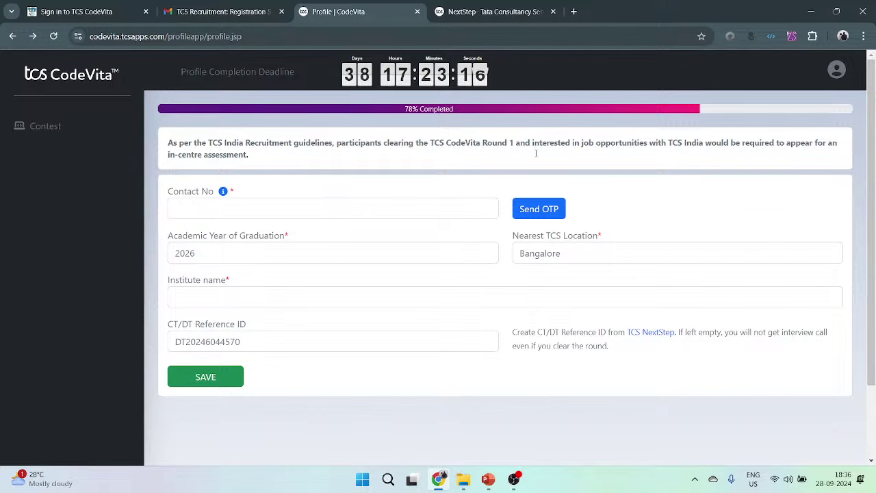
click(494, 11)
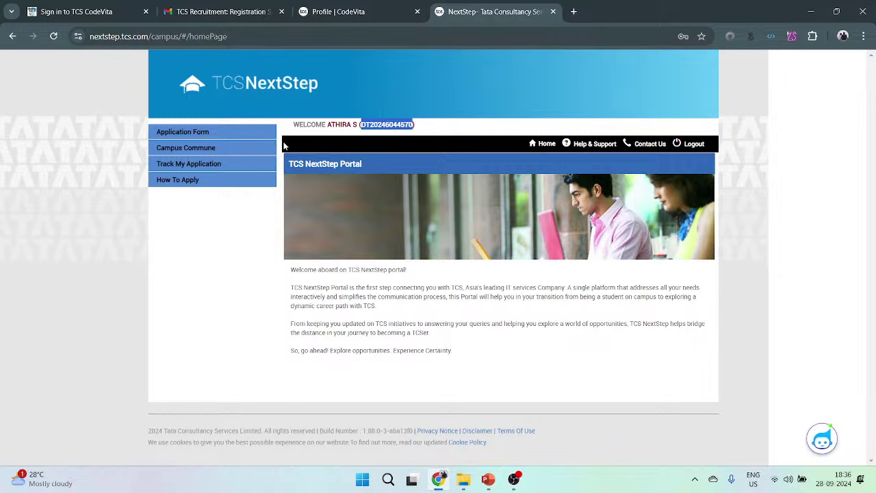
click(206, 136)
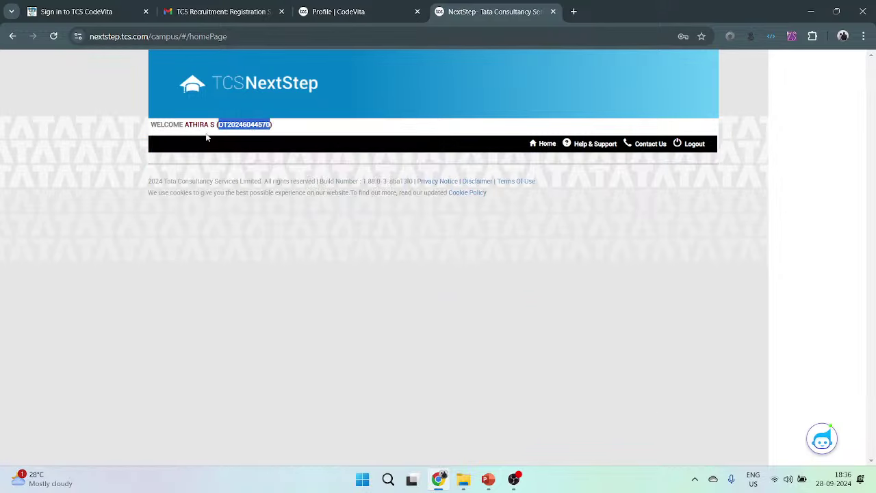
scroll(476, 329, down, 2)
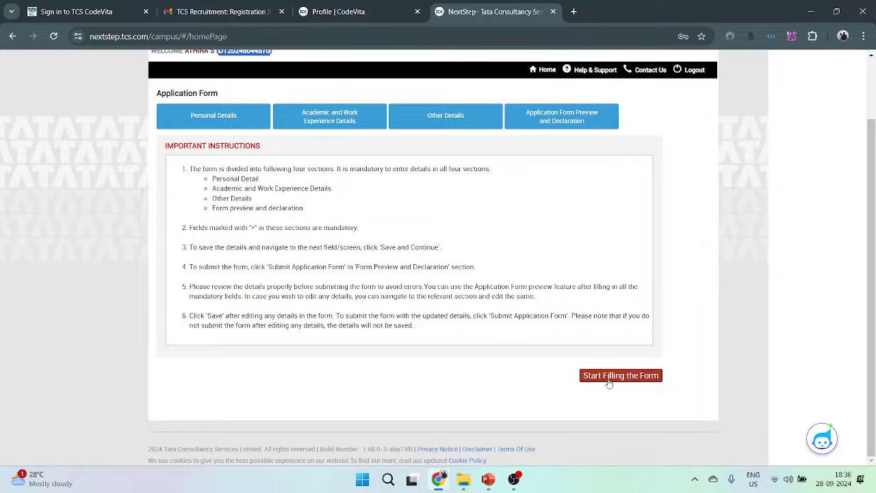
Begin the application form and fill the father's first name from saved suggestions
click(607, 380)
scroll(200, 149, up, 2)
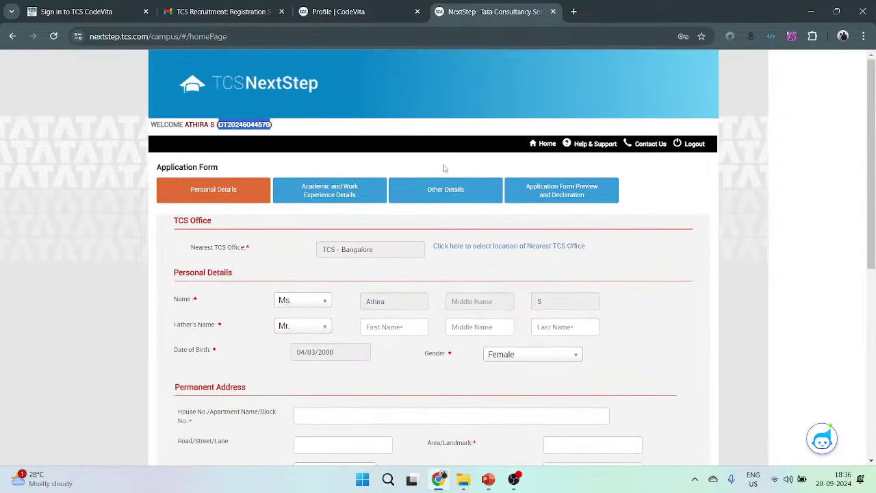
scroll(238, 205, down, 1)
scroll(238, 205, down, 2)
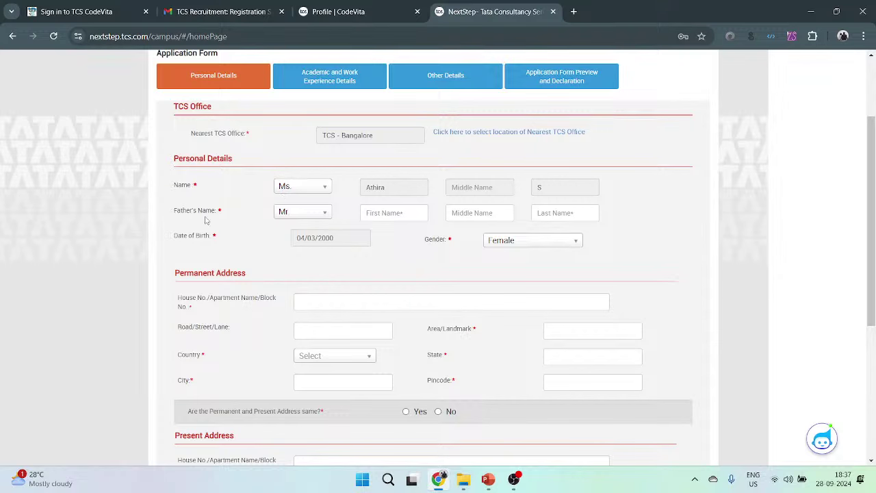
scroll(267, 260, down, 3)
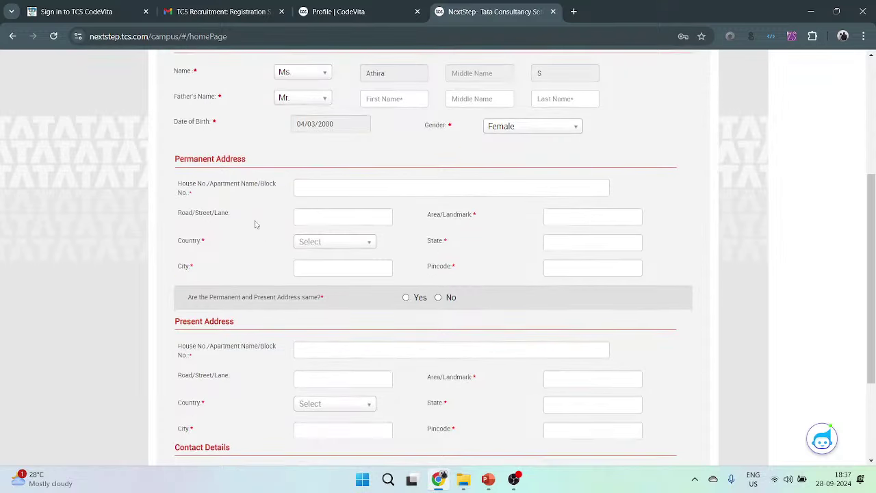
scroll(308, 151, up, 2)
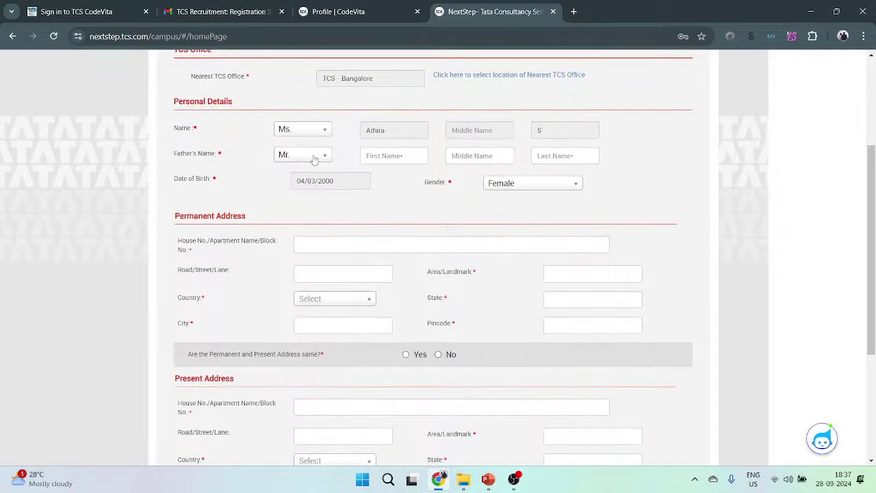
click(396, 159)
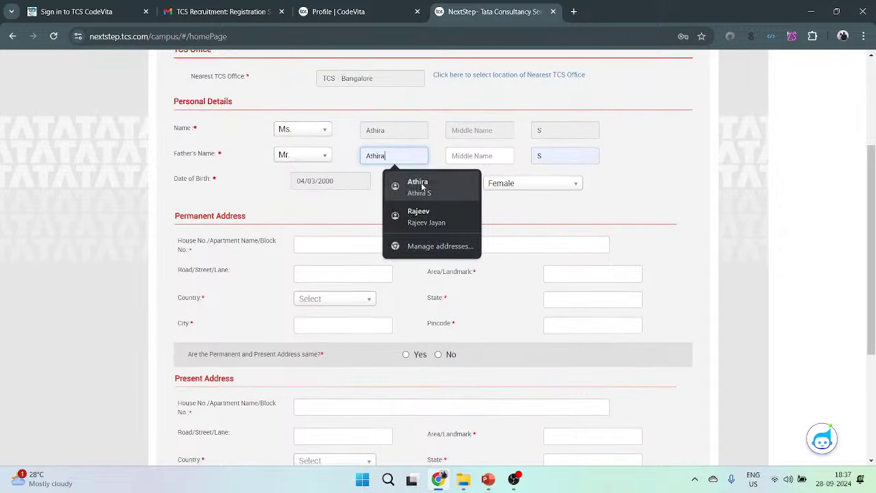
click(421, 186)
click(395, 158)
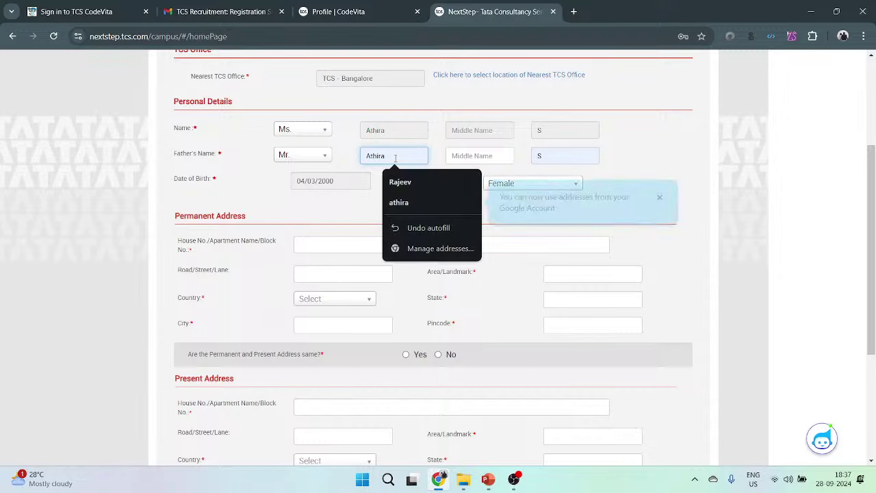
click(413, 182)
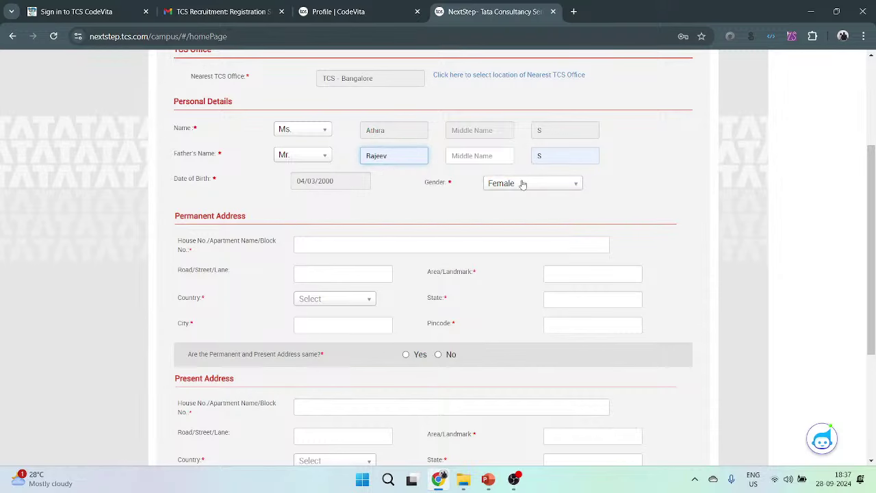
Autofill the permanent address with house number 12, mark present address the same, and add the alternate email
scroll(444, 202, down, 2)
click(309, 128)
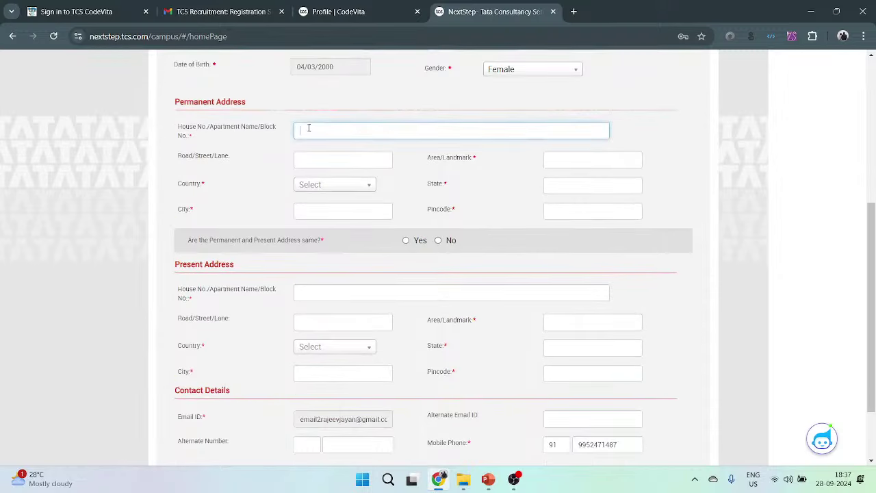
click(352, 158)
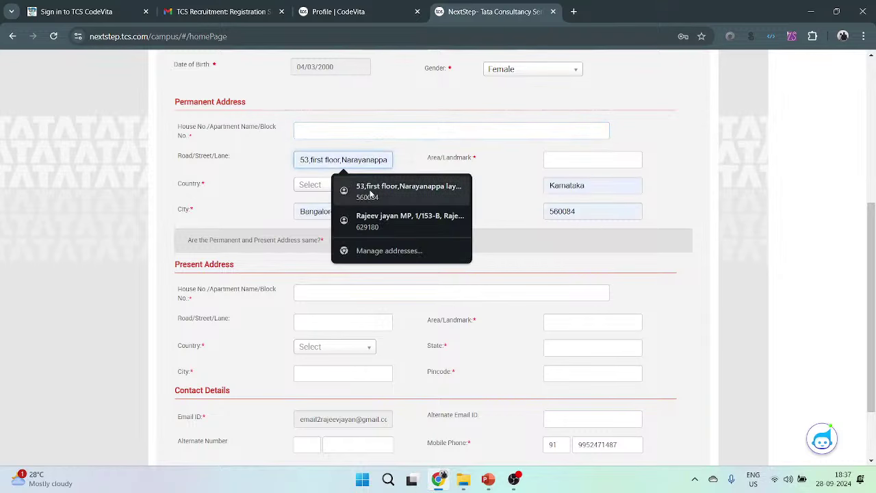
click(351, 189)
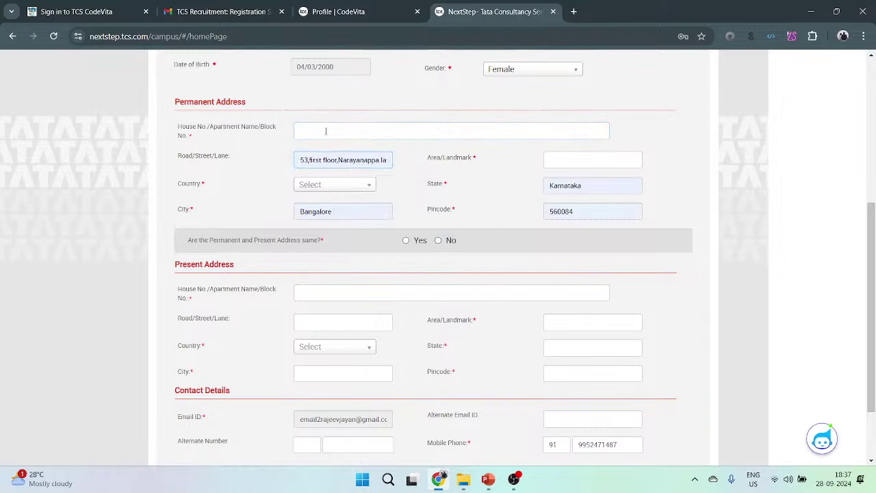
click(326, 131)
text(12)
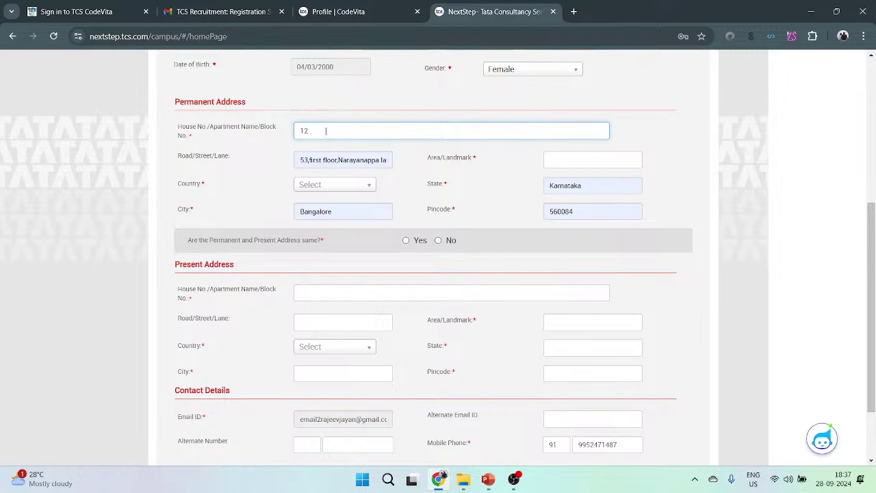
click(407, 241)
scroll(407, 246, down, 3)
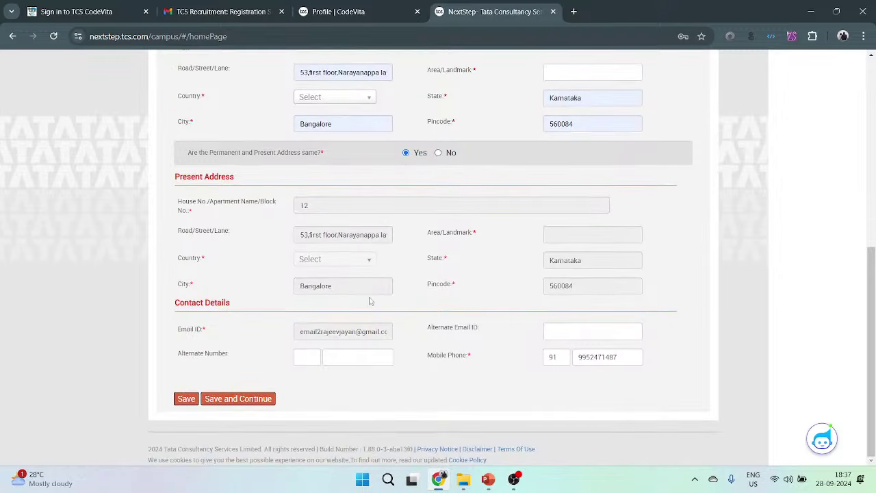
click(571, 333)
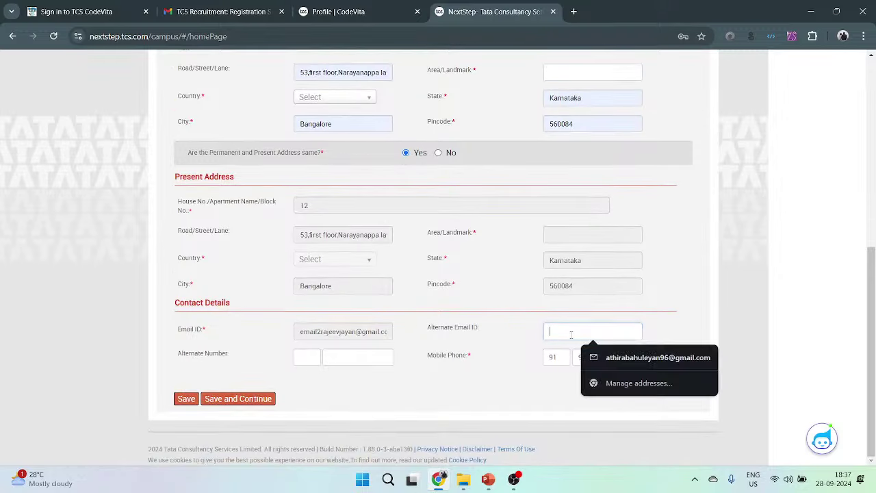
click(635, 358)
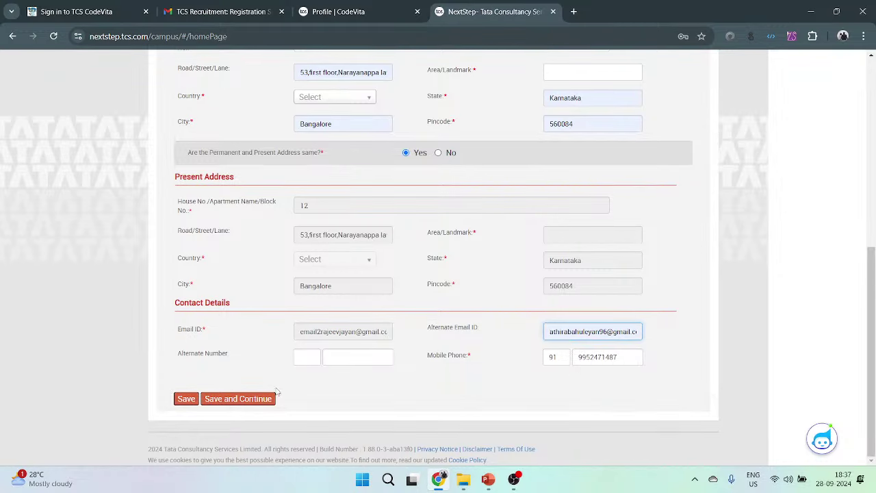
Try saving, dismiss the missing-fields warning, and fill the permanent Area/Landmark
click(253, 398)
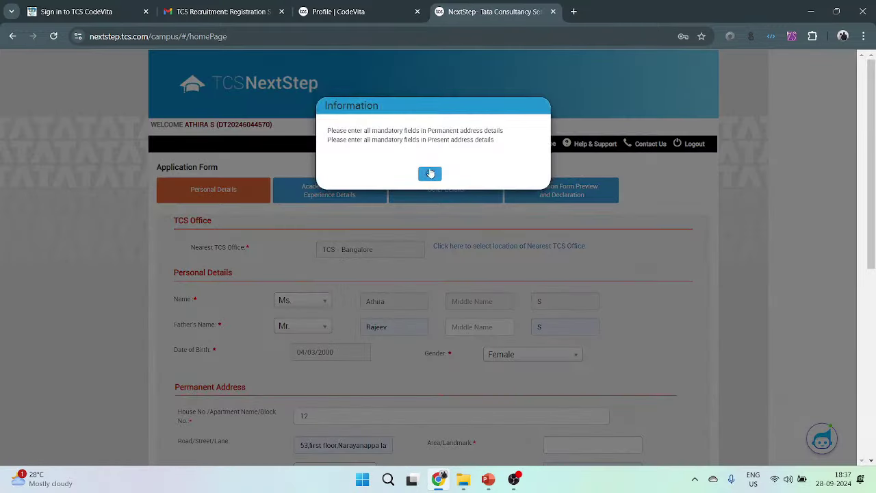
click(430, 174)
scroll(403, 234, down, 3)
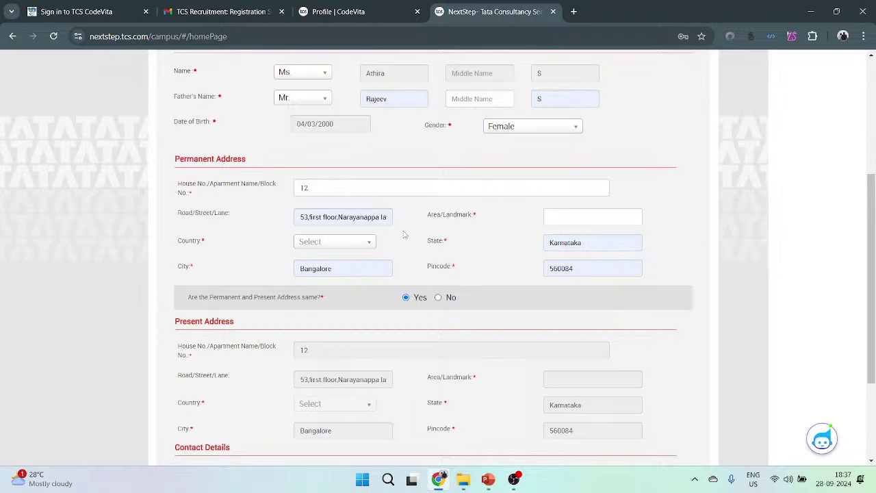
click(580, 218)
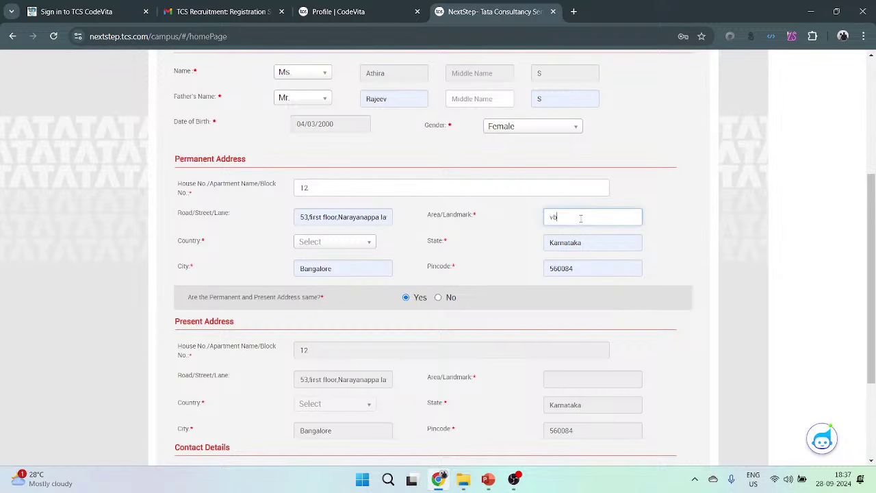
scroll(580, 217, down, 2)
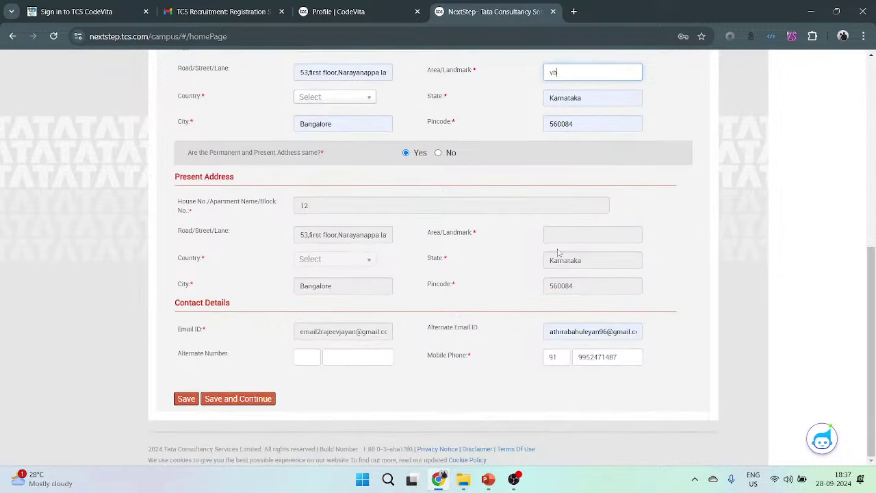
click(232, 401)
click(429, 173)
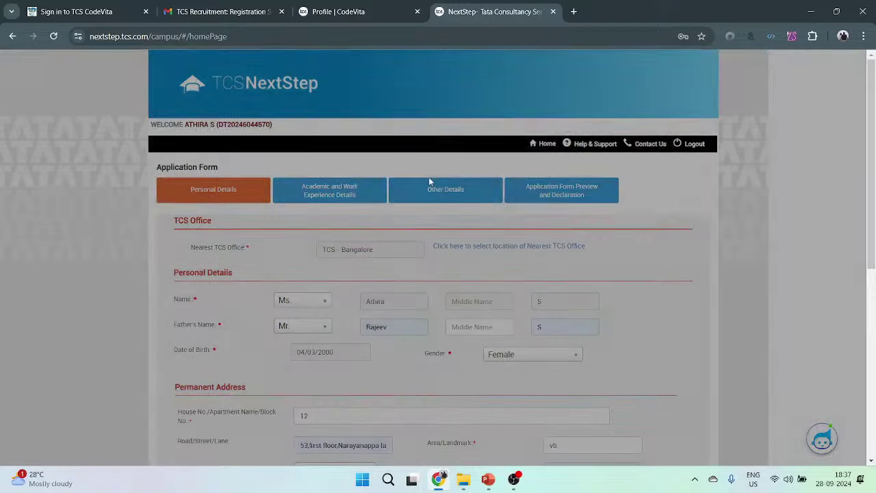
Set the permanent address country to India and retry saving past the present-address warning
scroll(452, 308, down, 2)
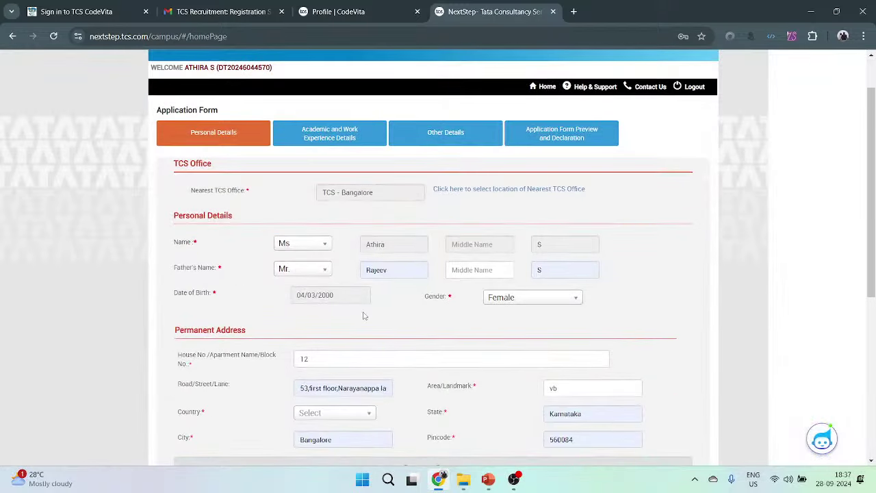
scroll(363, 315, down, 1)
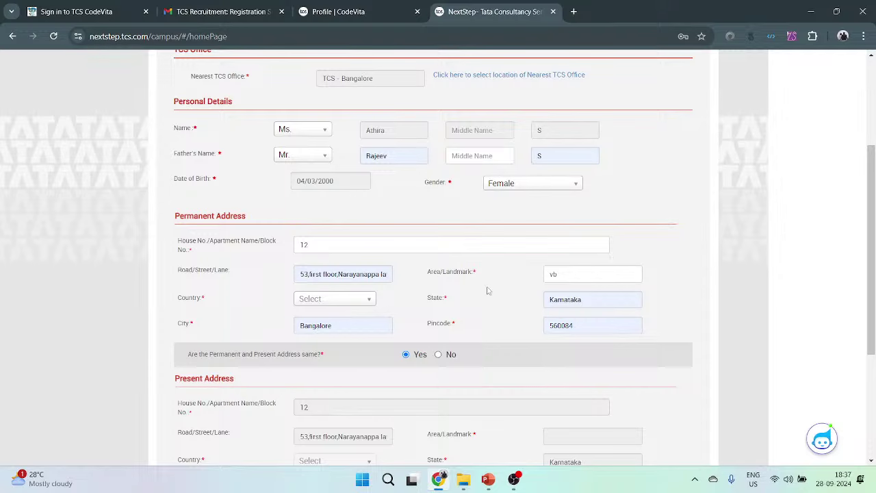
click(345, 305)
click(333, 331)
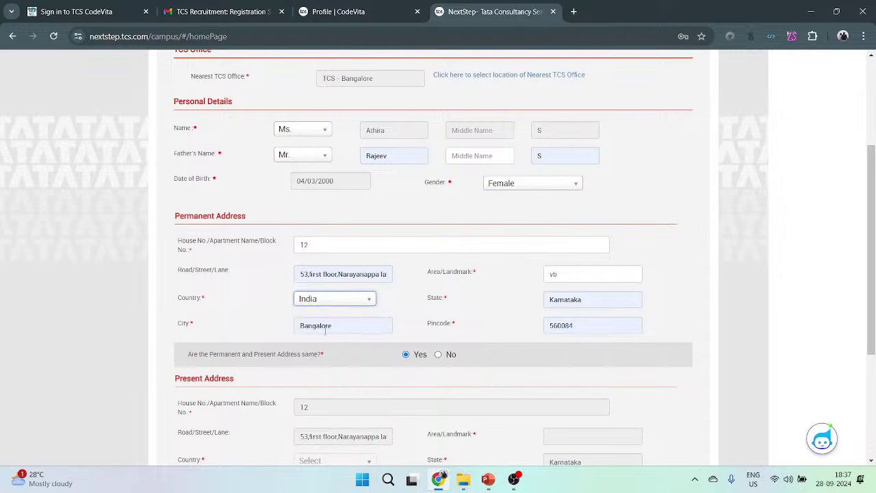
scroll(325, 331, down, 1)
scroll(325, 330, down, 1)
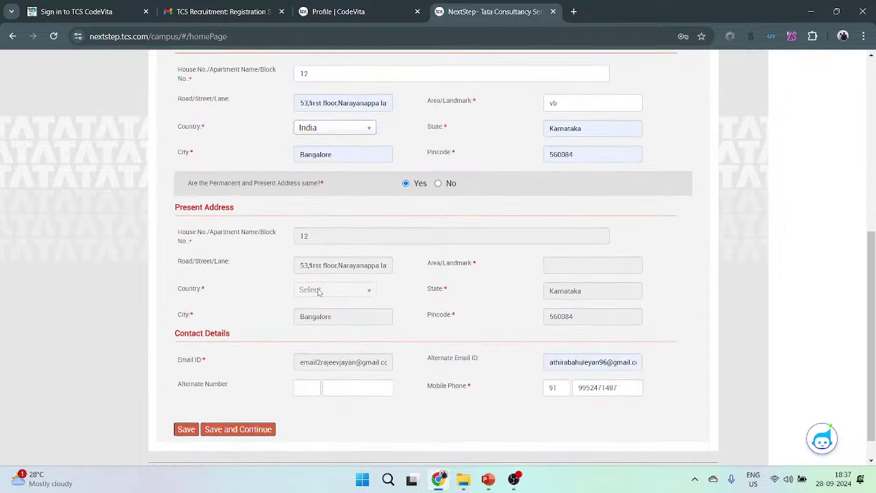
click(230, 431)
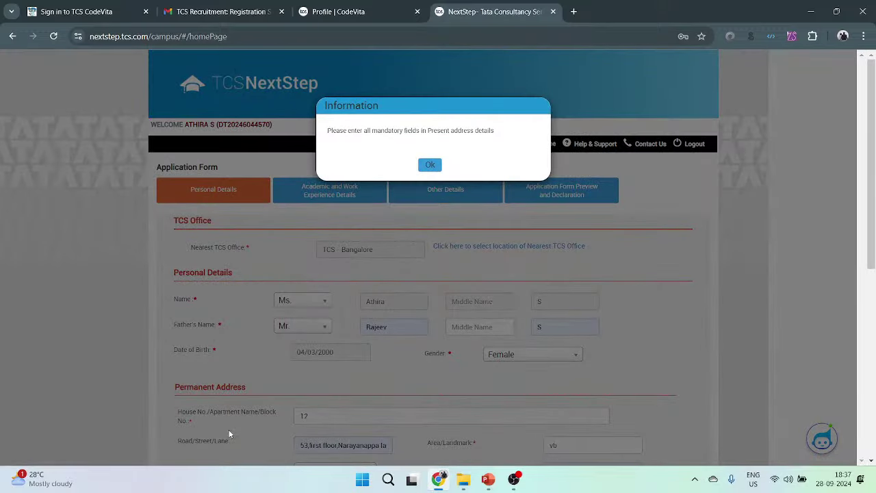
click(430, 165)
Reset and recopy the permanent address into the present address, then Save and Continue
scroll(397, 239, down, 4)
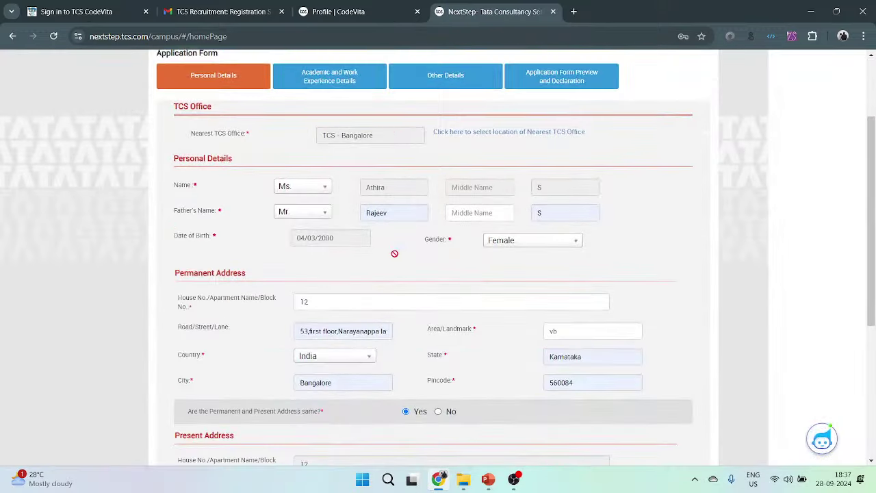
scroll(388, 293, down, 1)
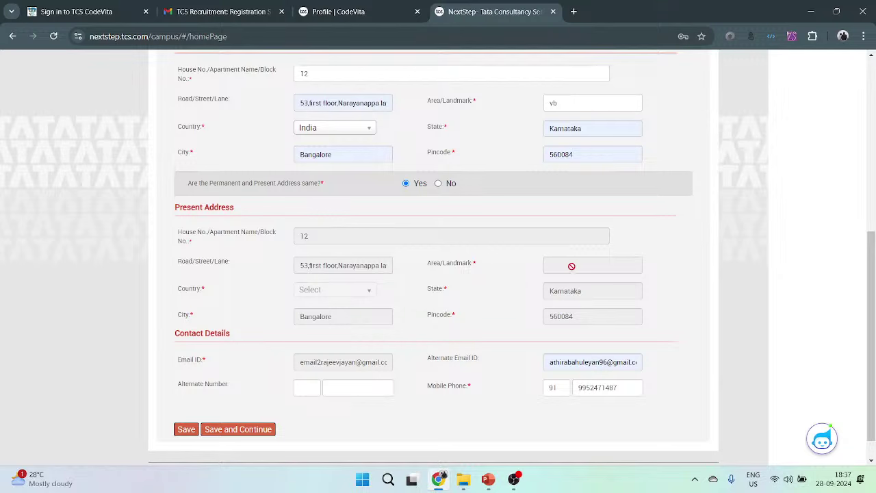
click(438, 183)
click(406, 185)
click(227, 431)
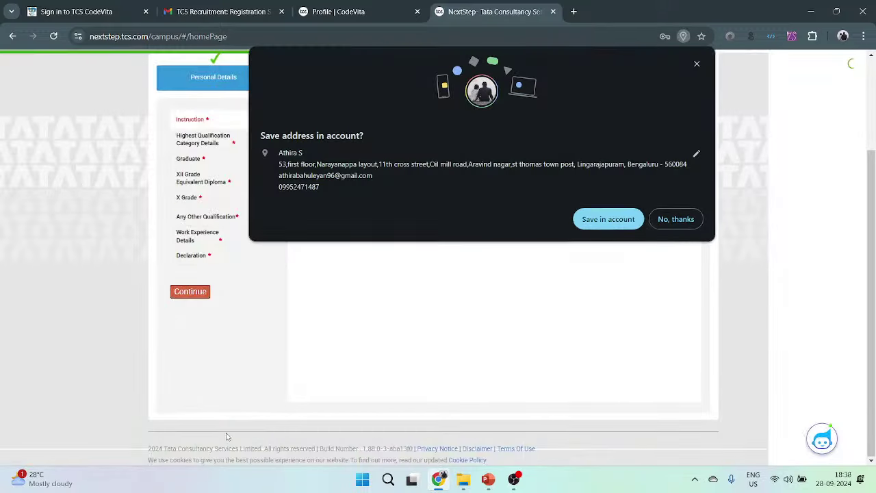
Decline Chrome's address prompt, open the Graduate details, then save and continue, leaving them for later
click(673, 219)
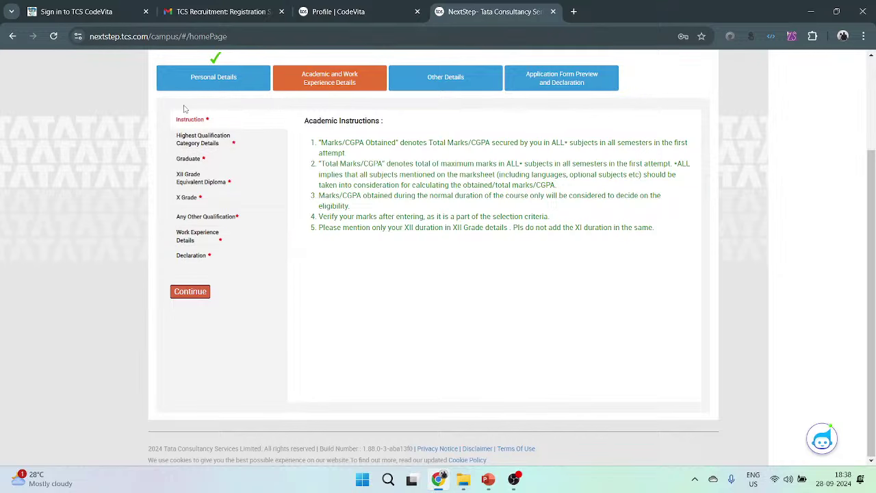
click(223, 143)
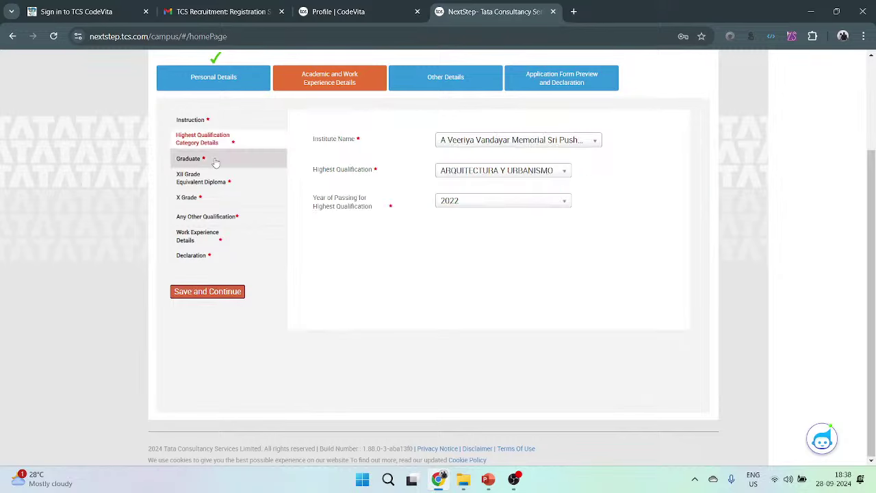
click(214, 159)
click(211, 182)
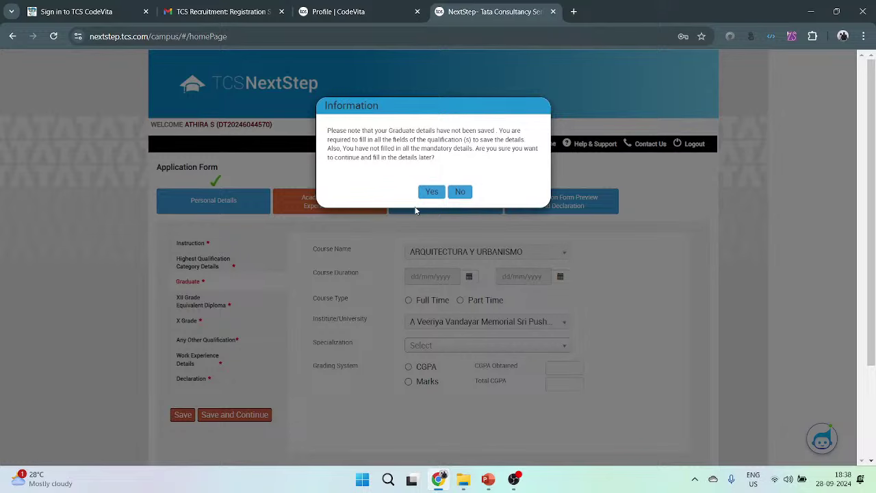
click(460, 192)
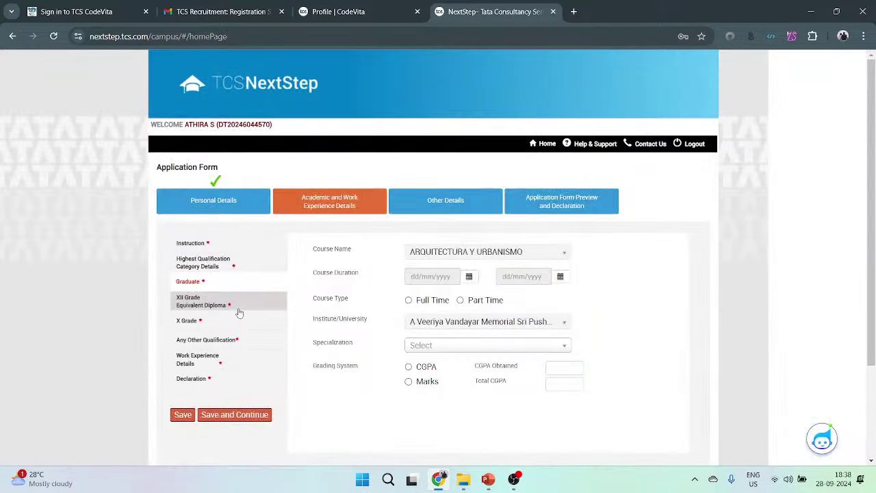
click(206, 321)
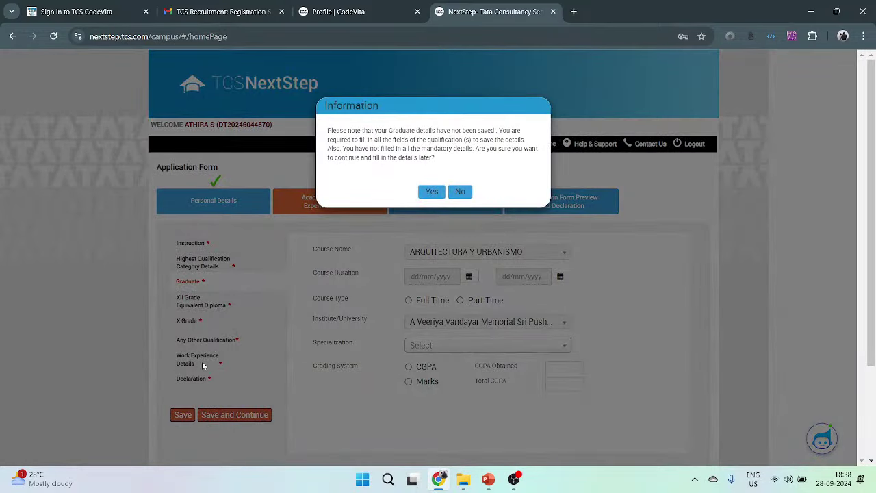
click(460, 193)
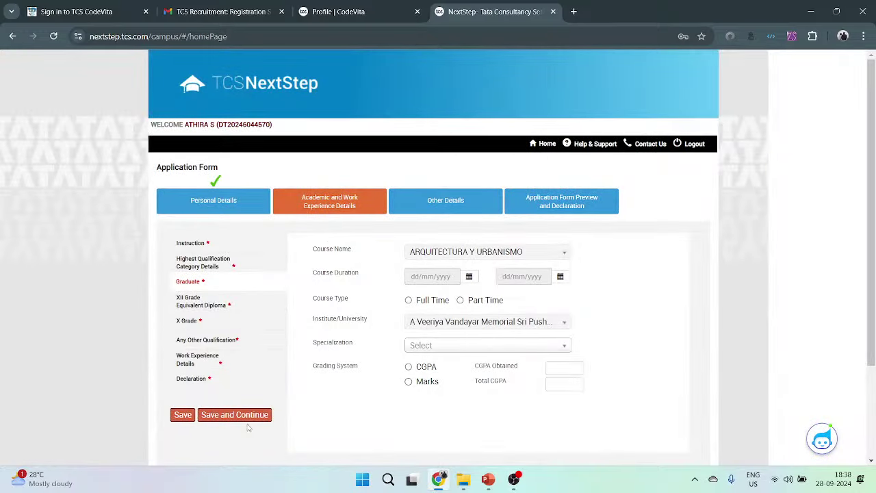
click(249, 420)
click(432, 192)
Go to the Application Form Preview and Declaration section
scroll(369, 239, down, 1)
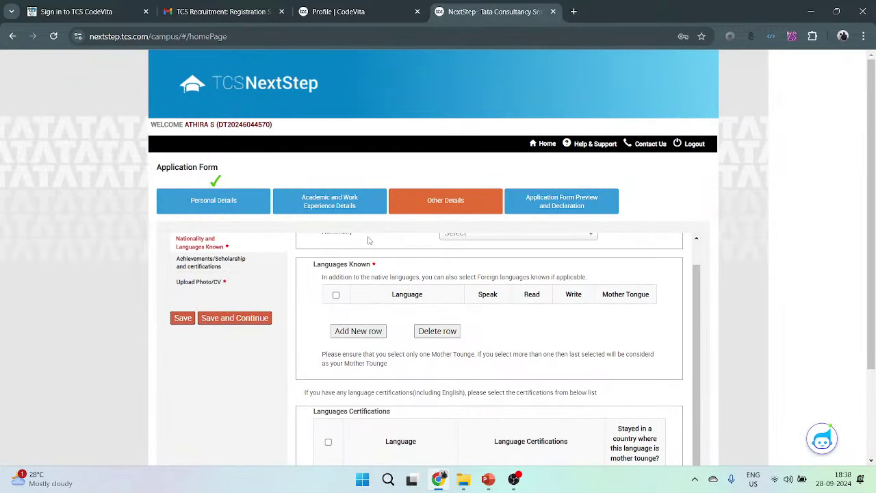
scroll(369, 241, up, 1)
scroll(438, 286, down, 3)
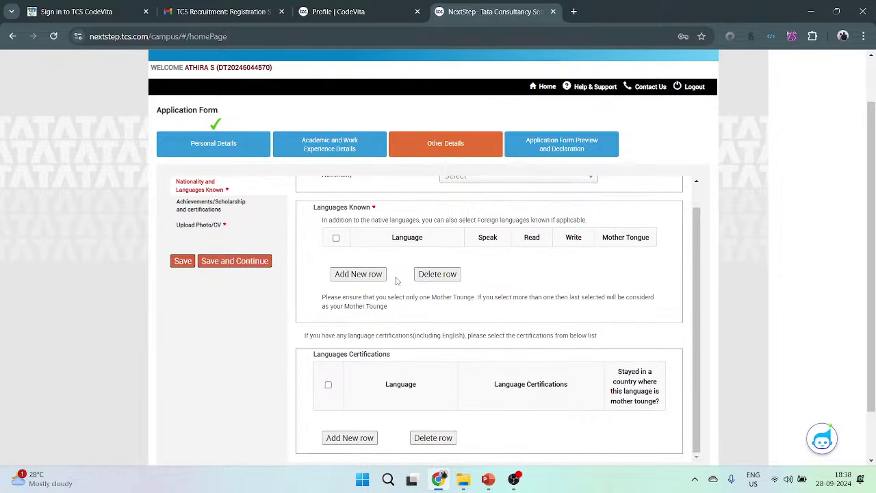
scroll(395, 281, down, 2)
scroll(500, 162, up, 1)
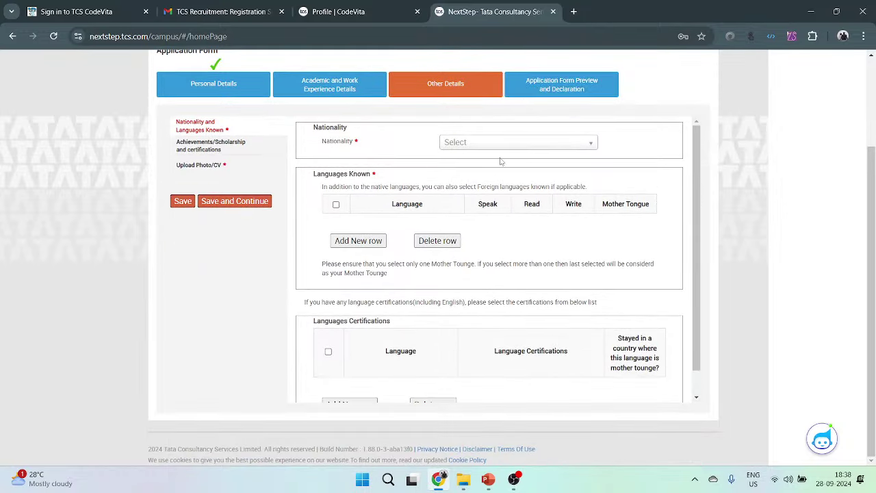
click(550, 91)
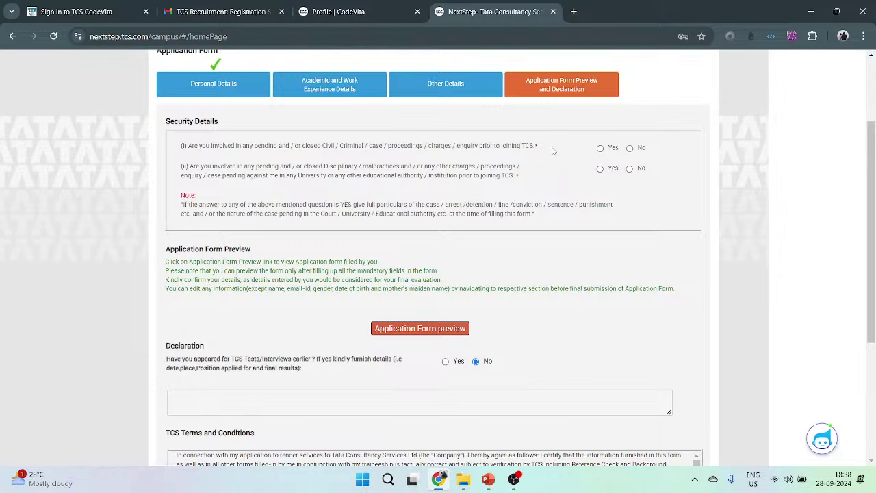
Attempt to submit the application form twice, then switch to the recruitment email
scroll(520, 209, down, 2)
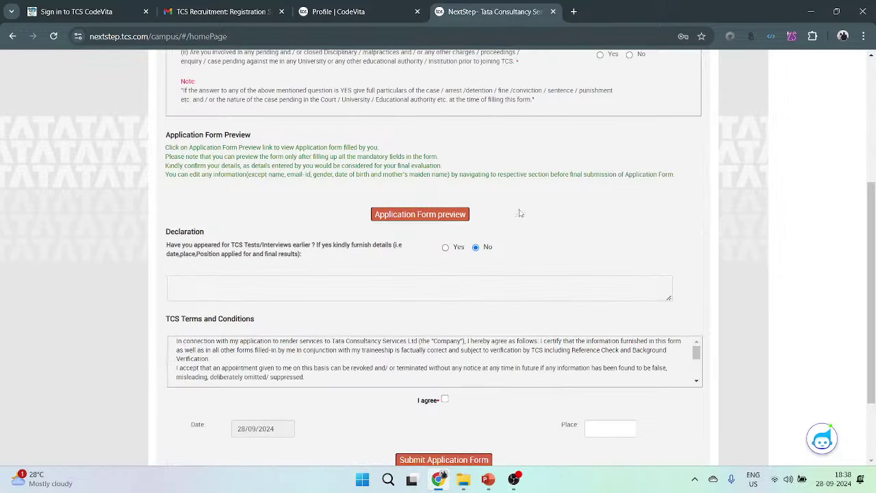
scroll(410, 250, down, 2)
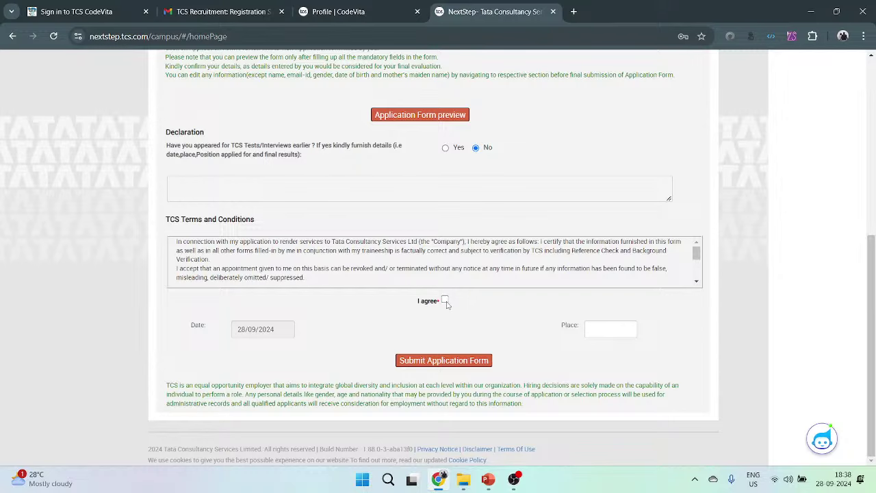
click(434, 363)
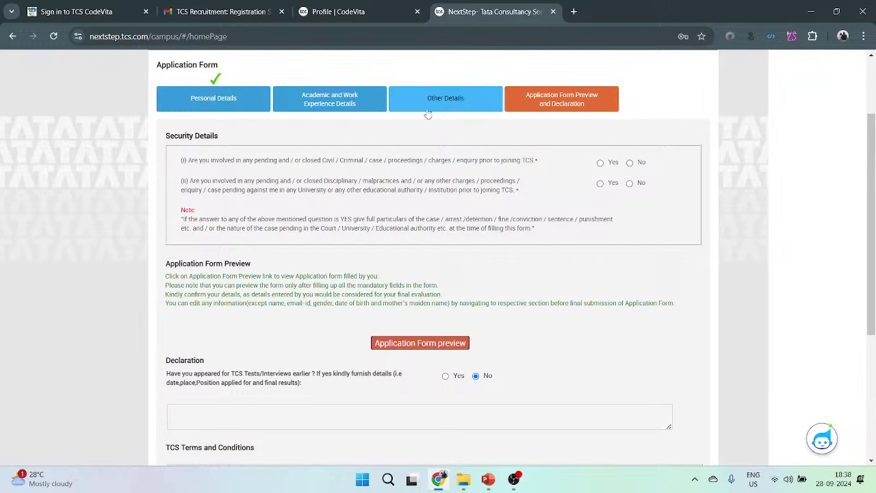
scroll(425, 288, down, 3)
click(423, 360)
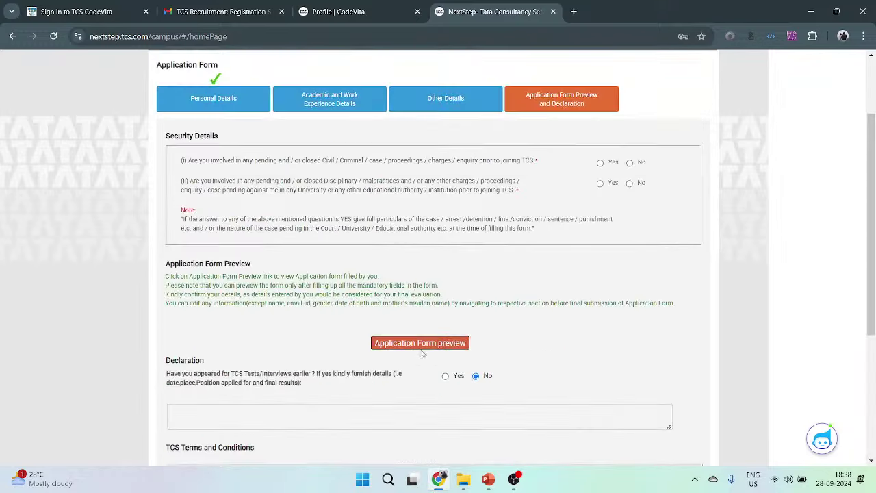
click(219, 12)
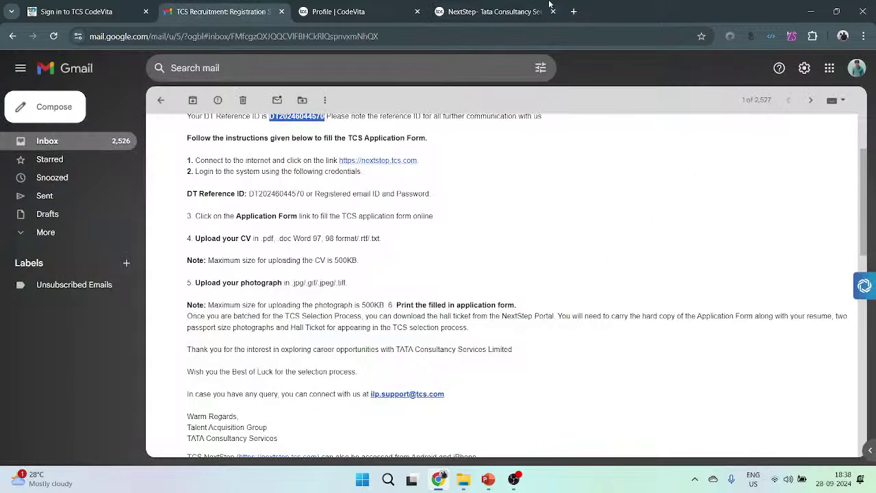
Open Gmail in a new tab under the other Google account, closing the old inbox tab
click(573, 12)
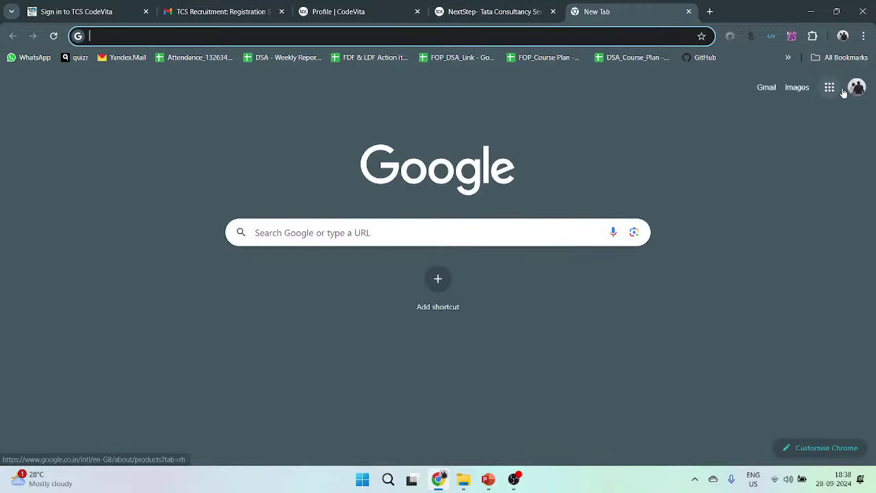
click(763, 93)
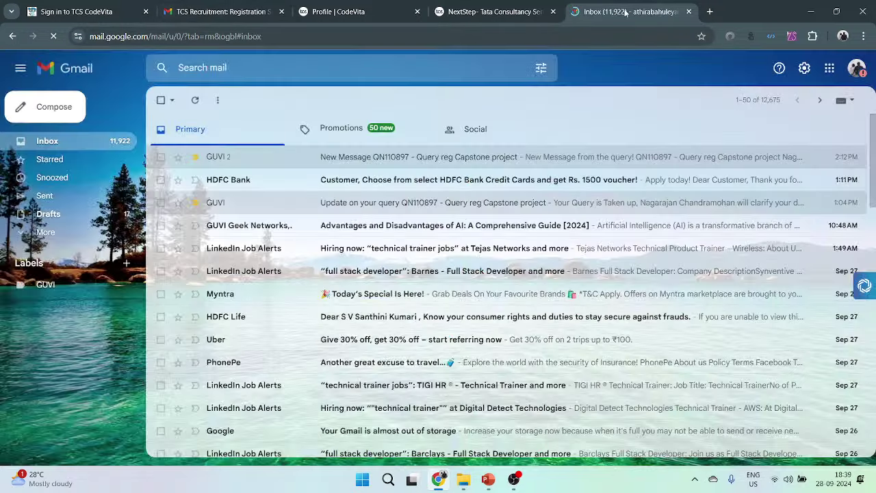
click(709, 11)
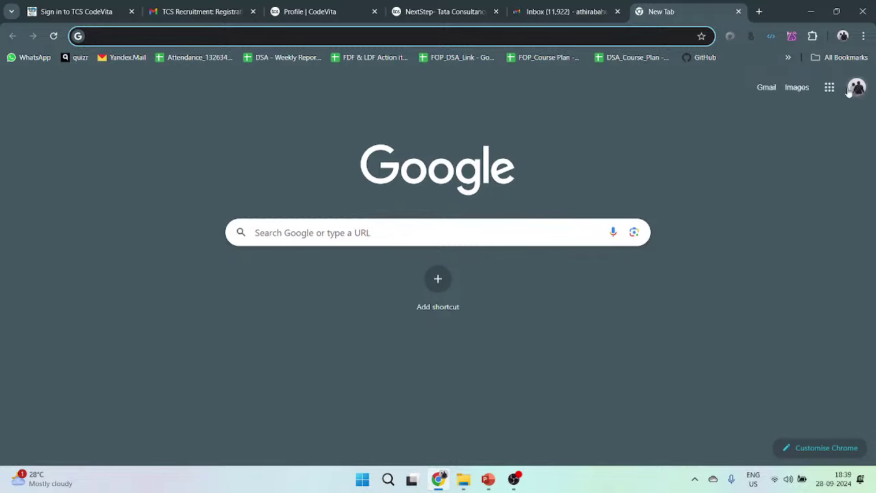
click(856, 87)
click(759, 363)
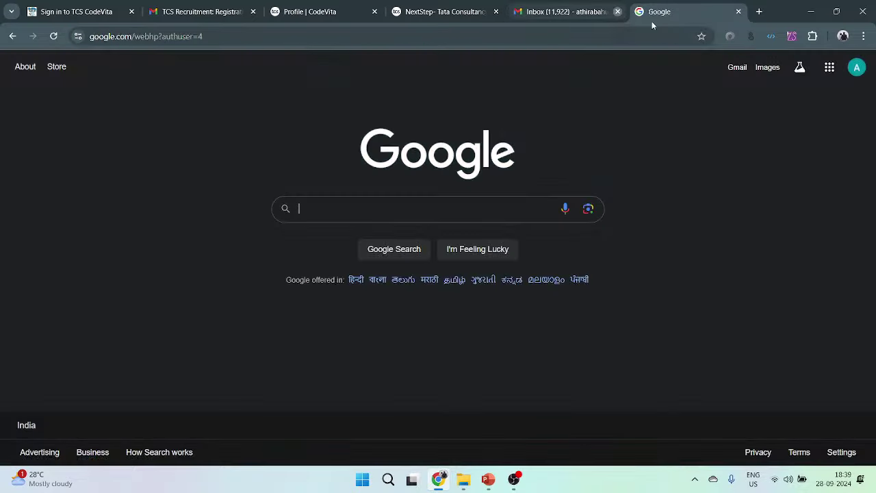
click(619, 12)
click(737, 68)
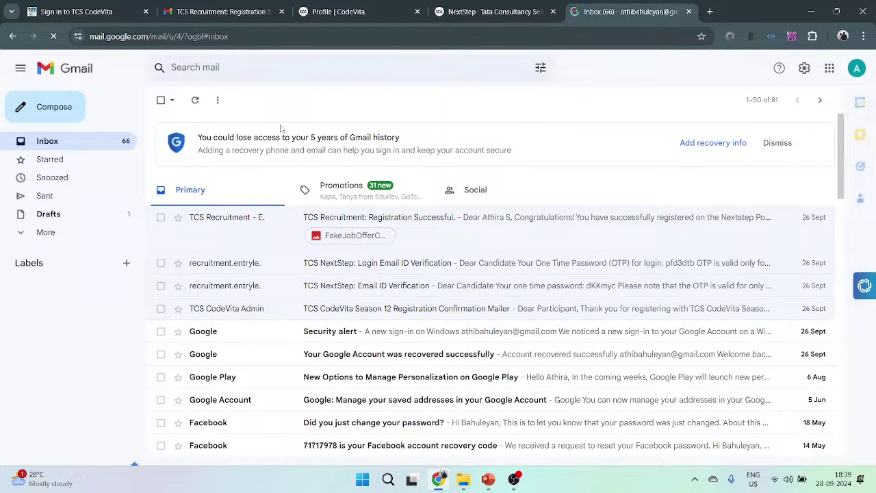
Open the Registration Successful email and highlight the application form line and accepted photograph formats
click(424, 227)
scroll(423, 227, down, 2)
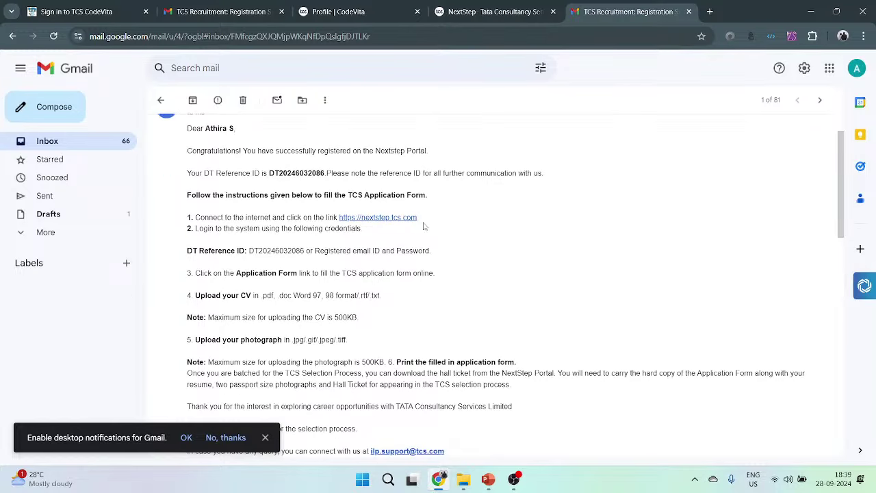
scroll(423, 227, down, 1)
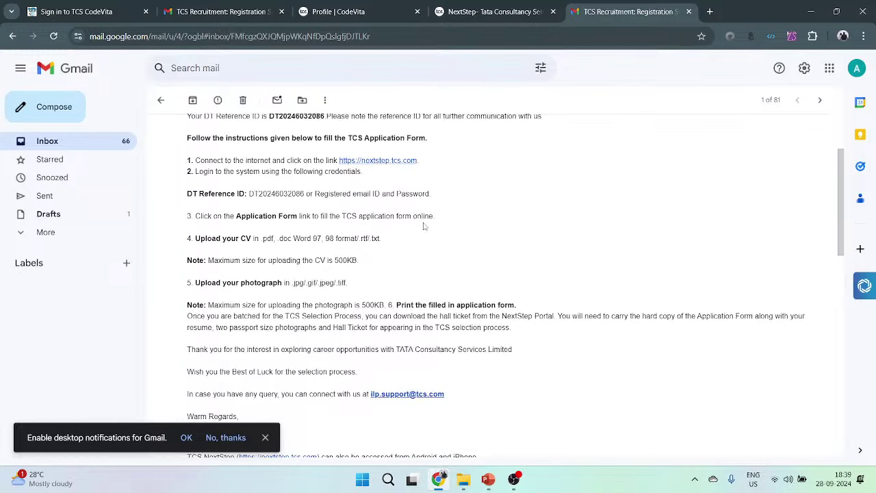
scroll(424, 227, down, 4)
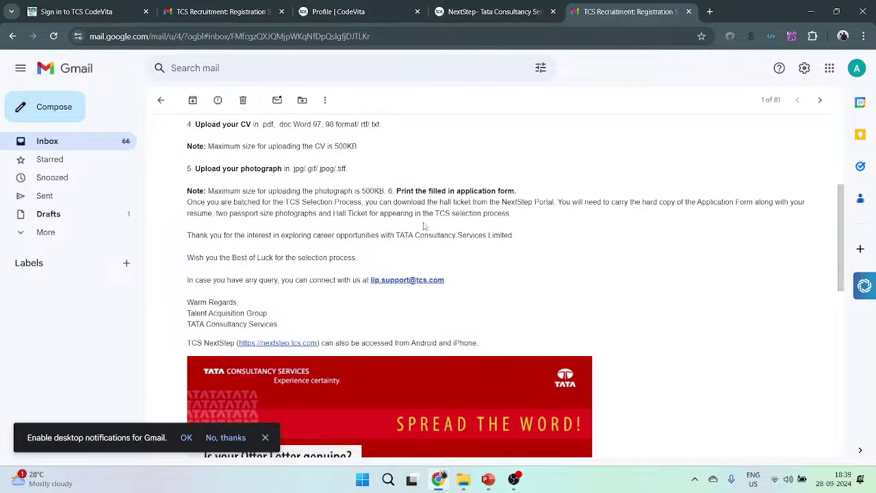
scroll(424, 226, up, 2)
scroll(423, 227, up, 2)
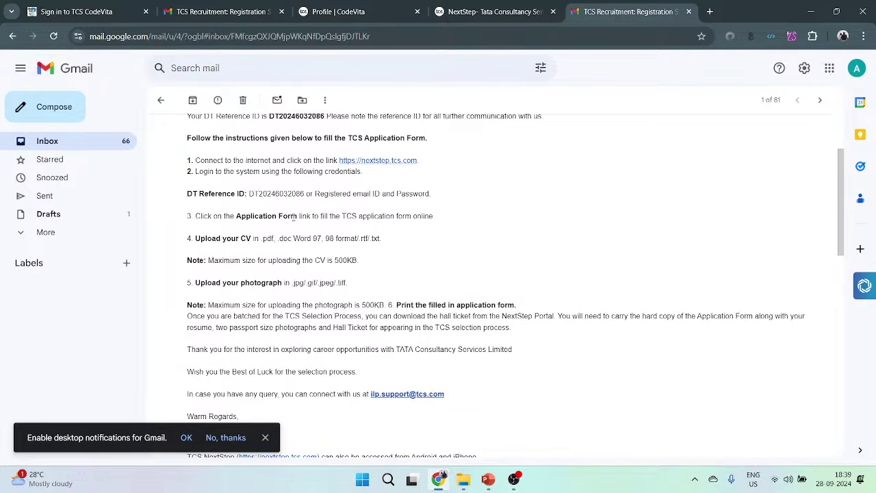
drag(235, 217, 442, 216)
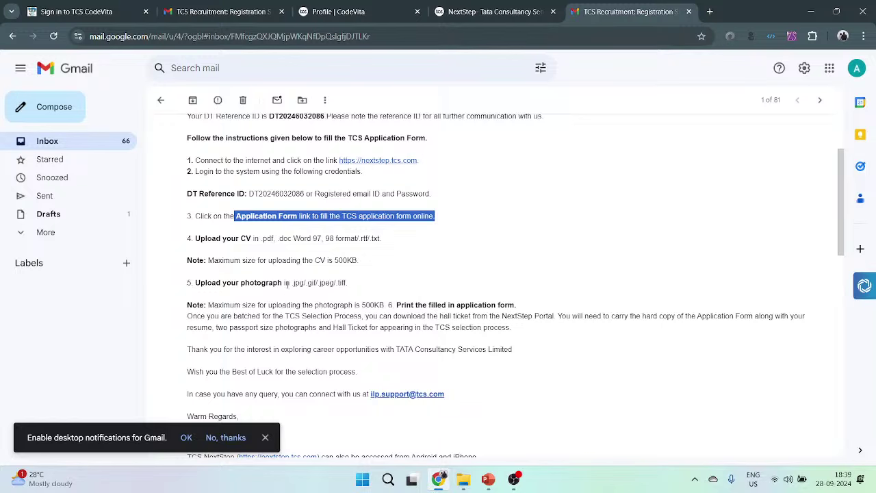
drag(286, 284, 357, 285)
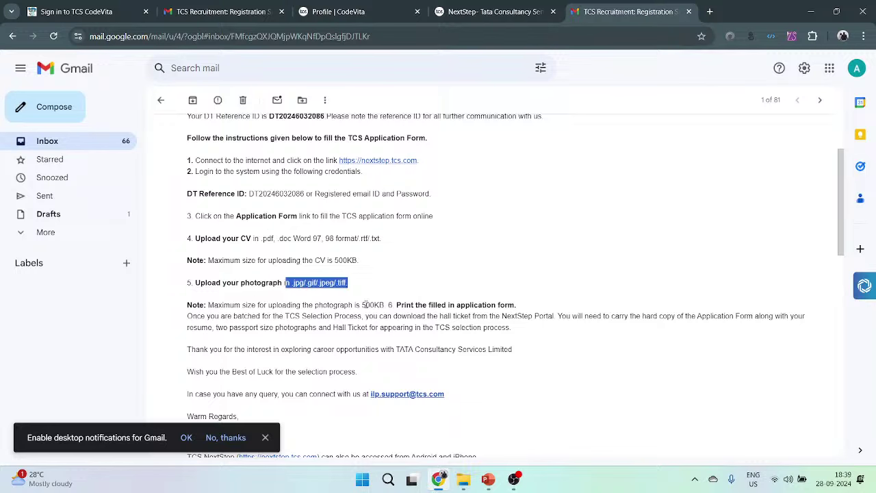
Check the NextStep form's Submit area and the CodeVita profile, then return to the first registration email
scroll(404, 189, up, 3)
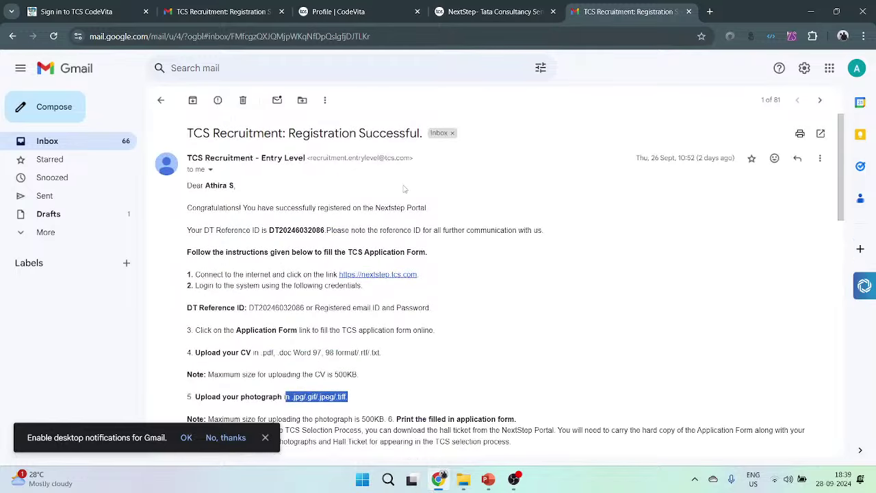
click(480, 12)
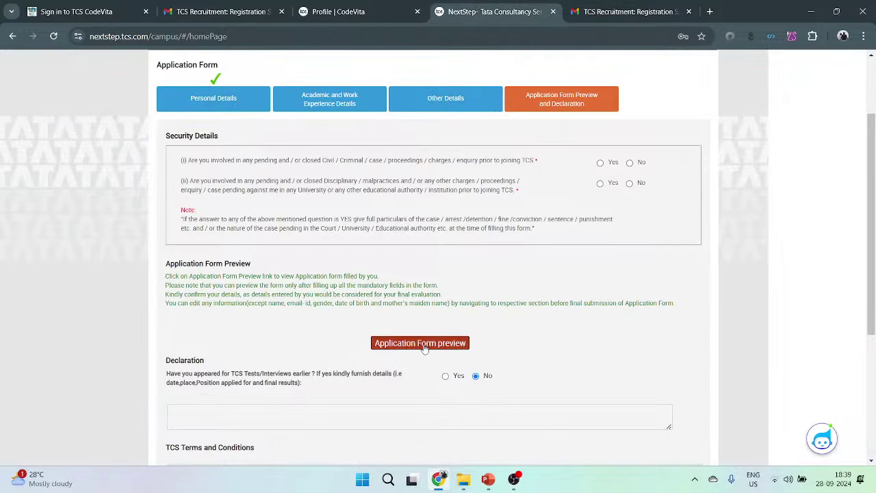
scroll(421, 346, down, 3)
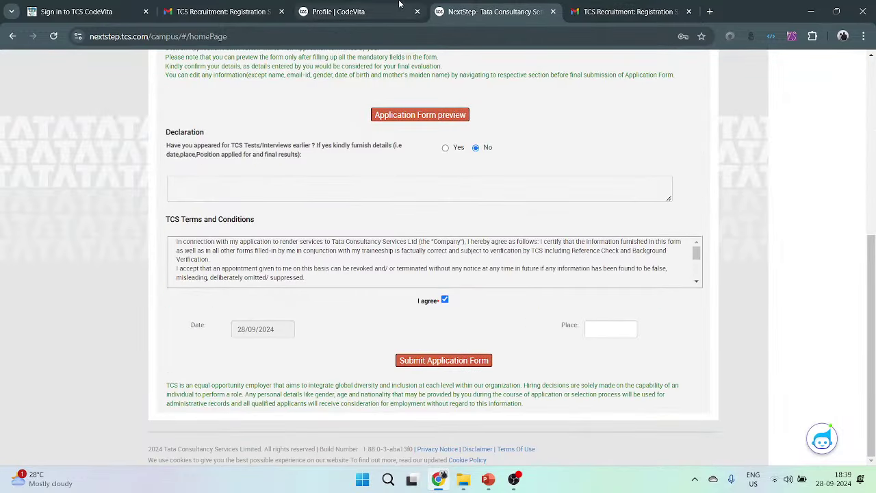
click(364, 5)
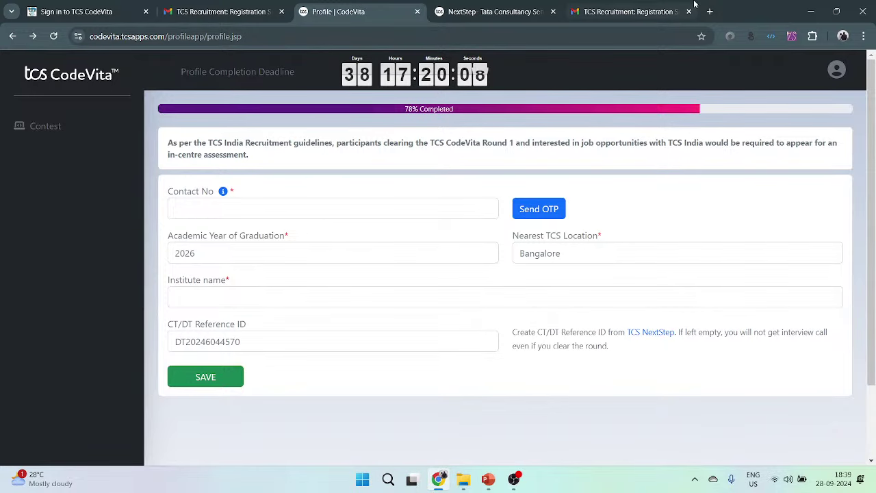
click(219, 12)
scroll(310, 220, up, 3)
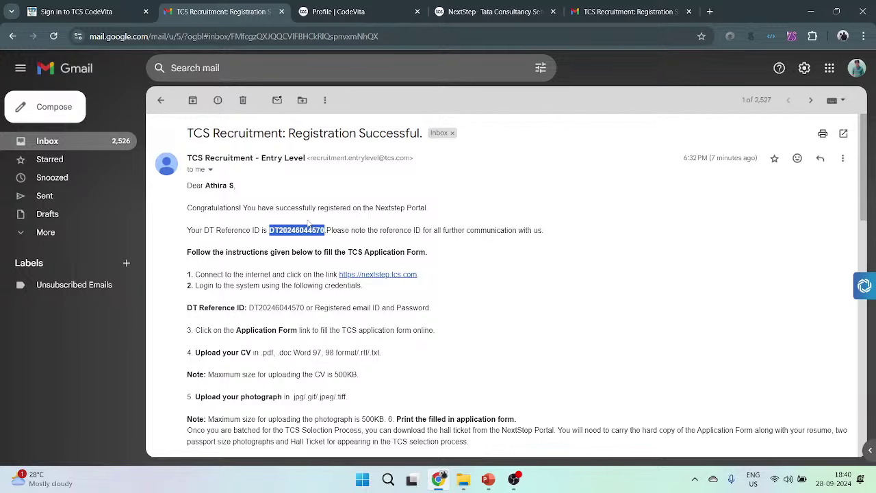
Check the CodeVita sign-in page, then open the CodeVita Season 12 Registration Confirmation Mailer from the inbox
click(109, 11)
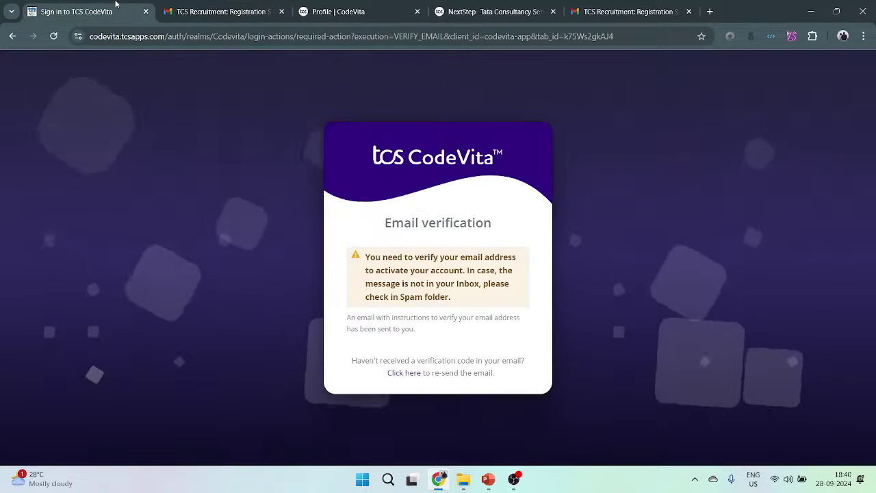
click(11, 36)
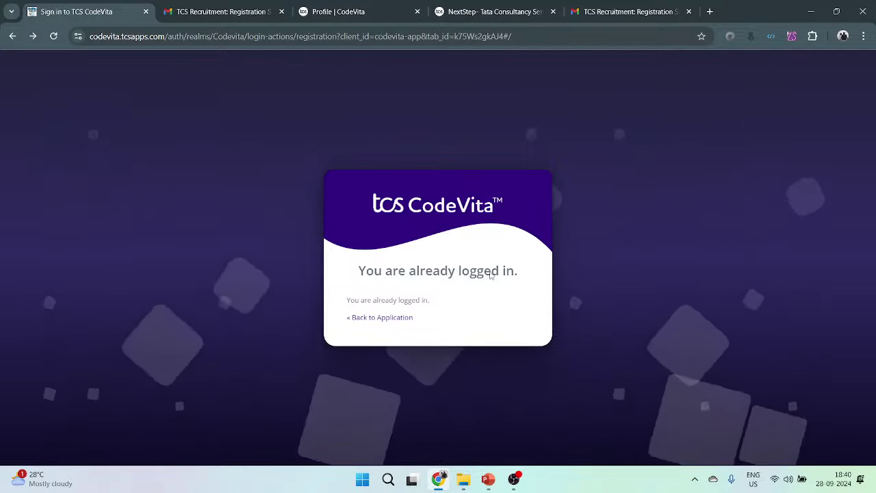
click(218, 12)
click(72, 141)
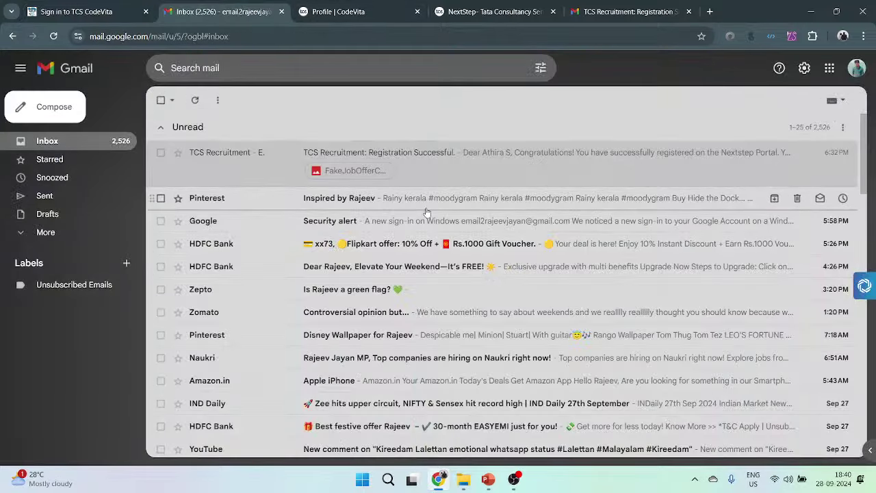
click(621, 8)
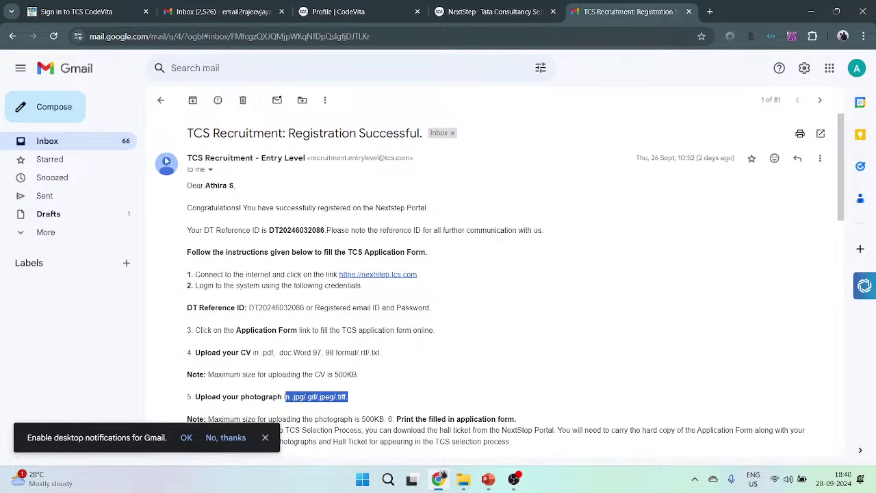
click(78, 141)
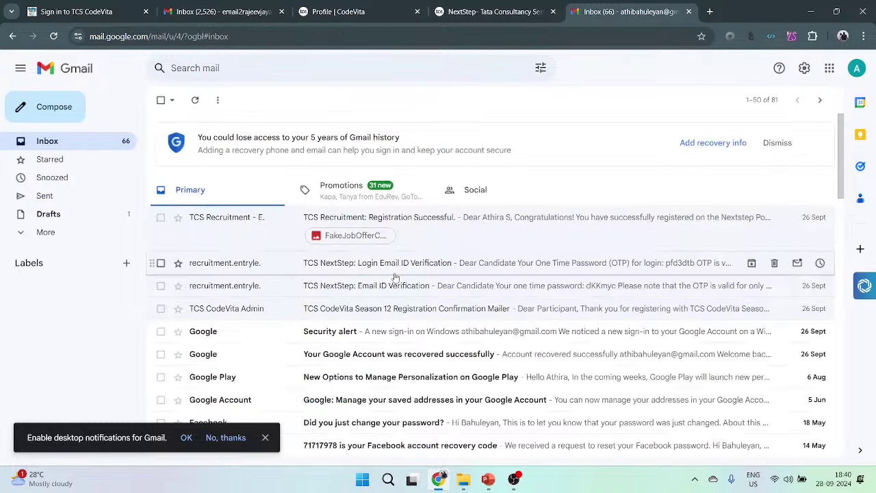
click(471, 254)
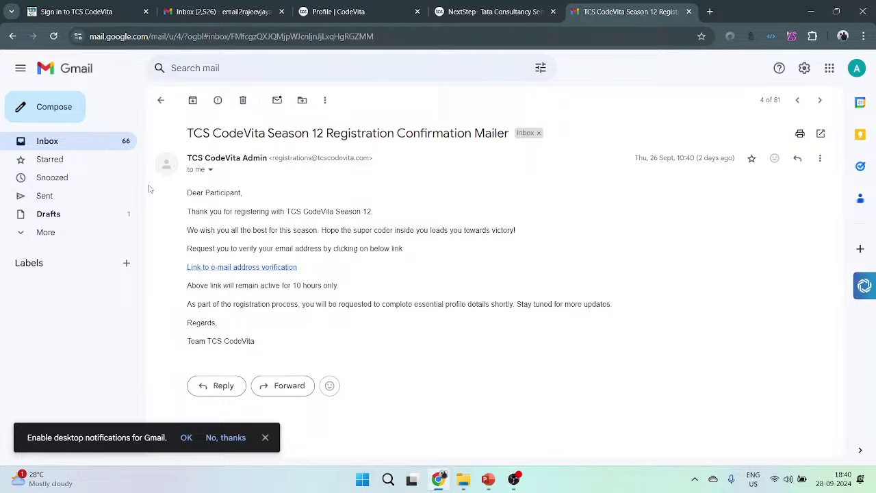
Find and select the one-time password in the NextStep Email ID Verification mail
click(103, 141)
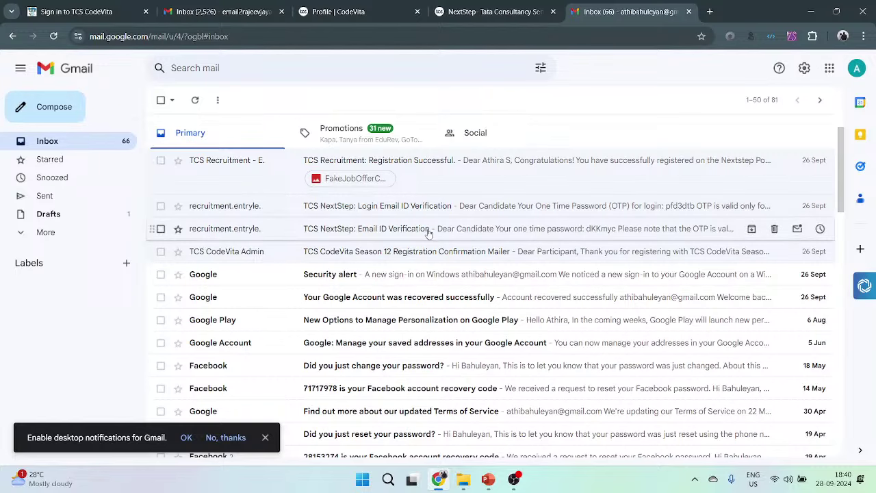
click(416, 230)
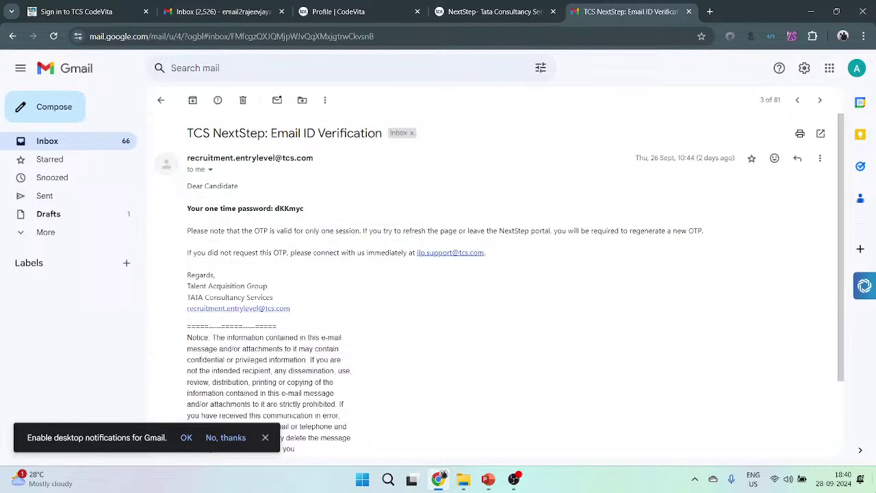
scroll(309, 263, down, 1)
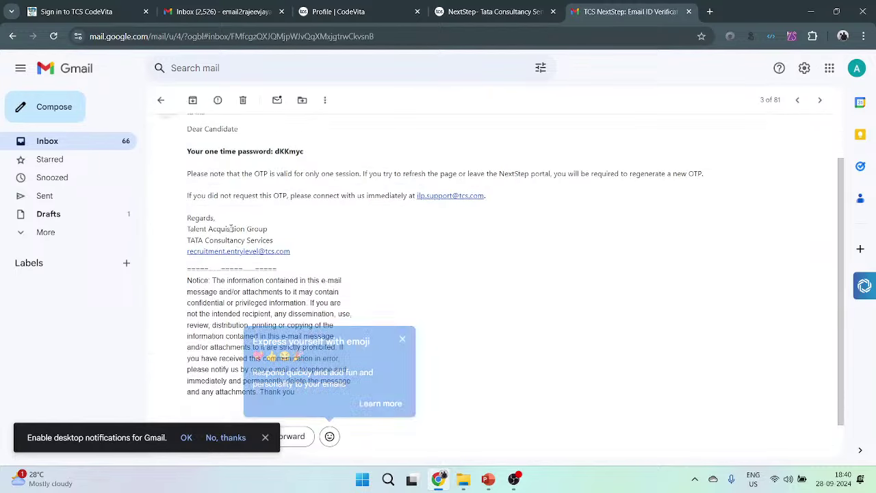
scroll(237, 244, up, 1)
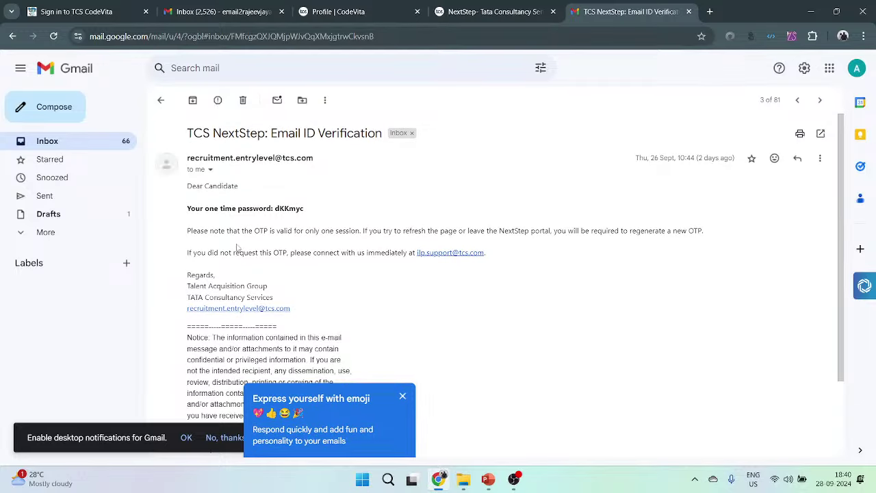
click(353, 10)
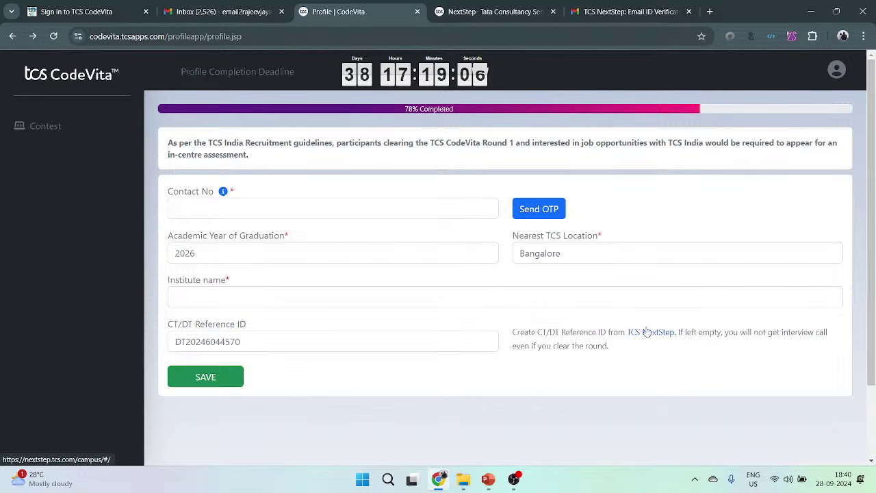
click(541, 11)
click(588, 6)
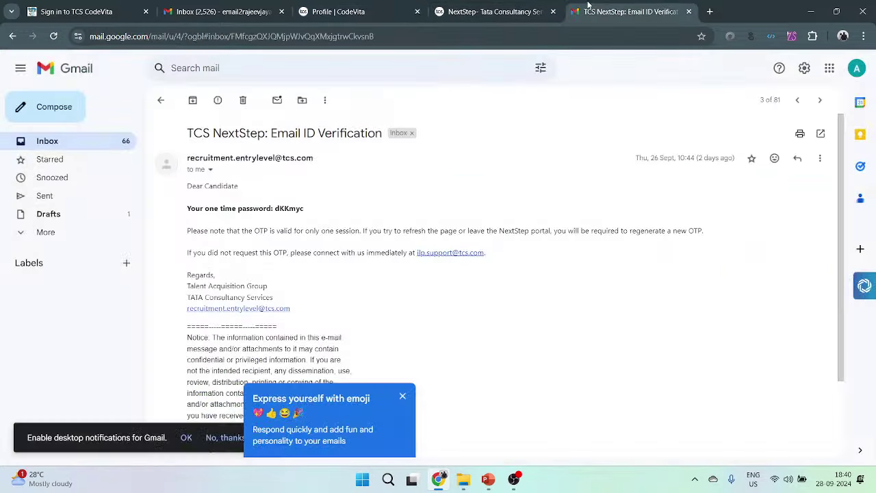
scroll(402, 274, down, 1)
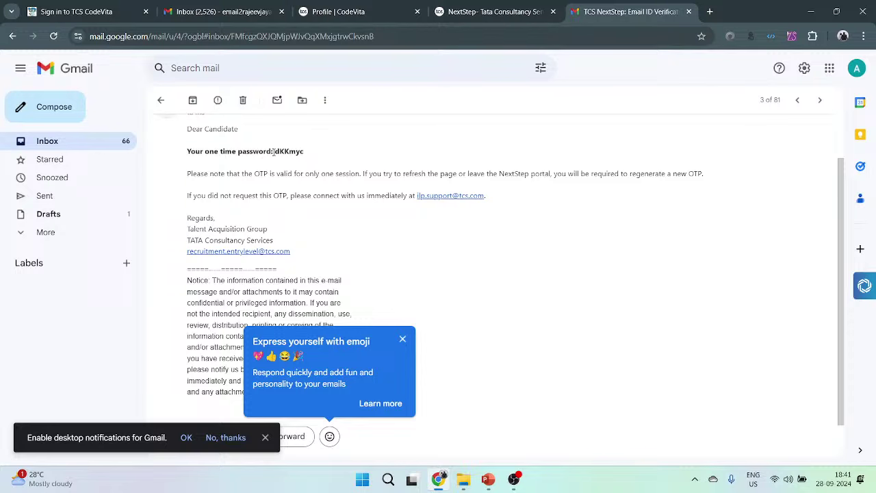
drag(277, 151, 309, 160)
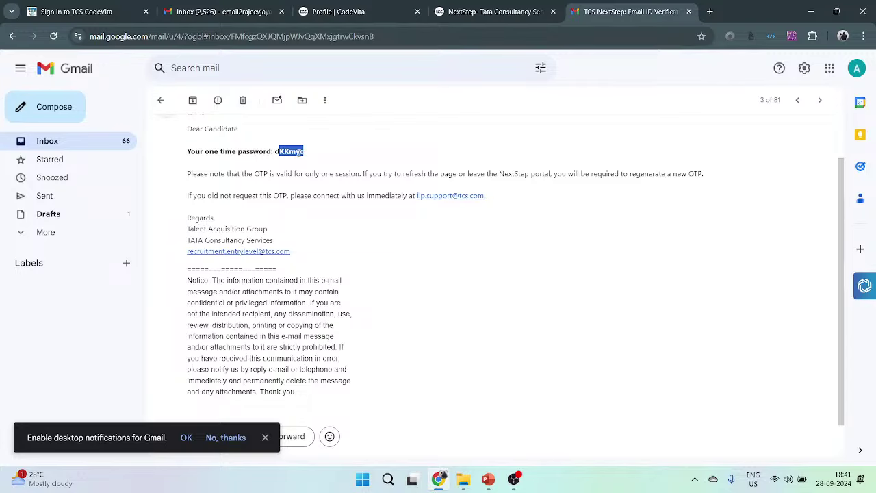
scroll(319, 242, up, 1)
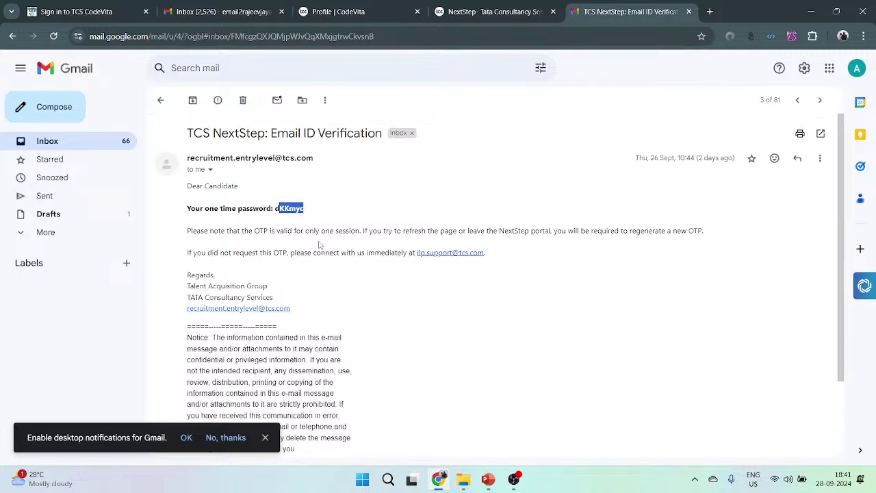
Locate the DT reference ID in the Registration Successful mail, then go to the other inbox
click(69, 141)
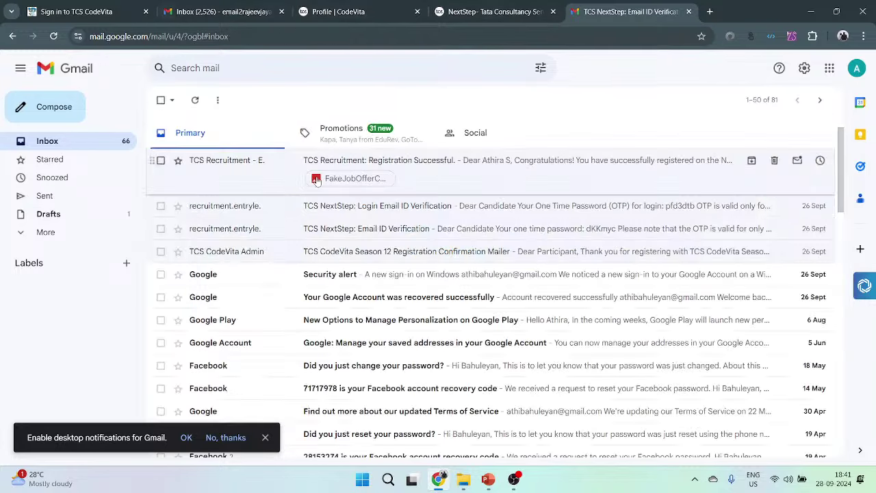
click(432, 170)
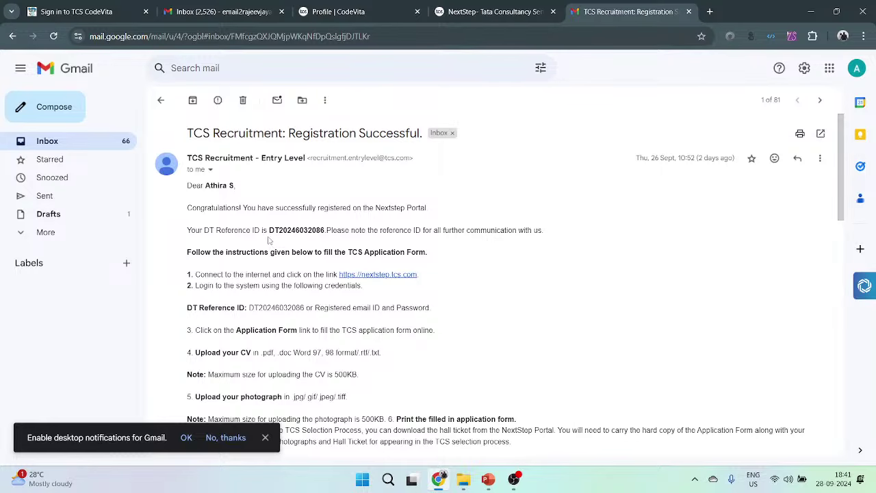
drag(269, 239, 288, 226)
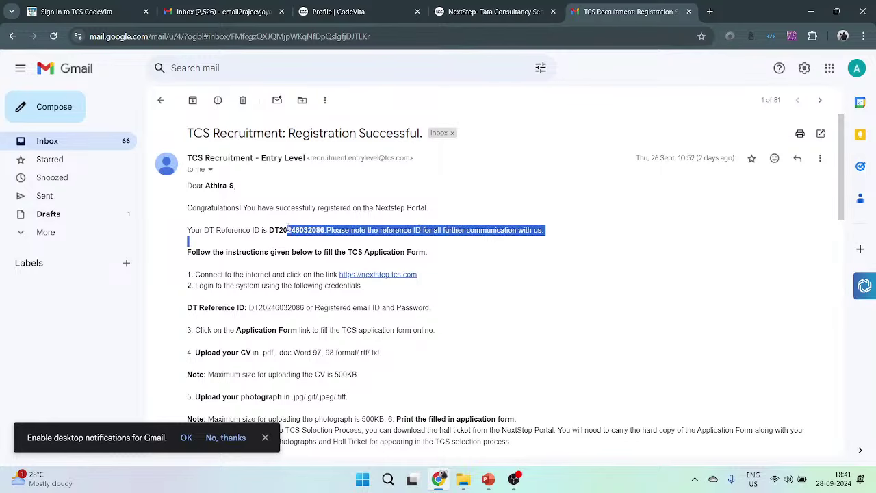
click(288, 226)
click(241, 11)
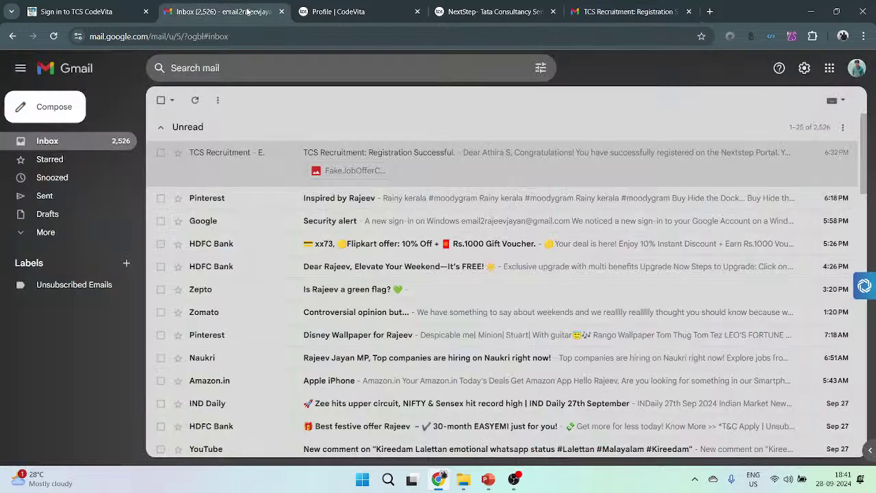
Check the CT/DT Reference ID on the CodeVita profile, then return to the NextStep Declaration section
click(386, 4)
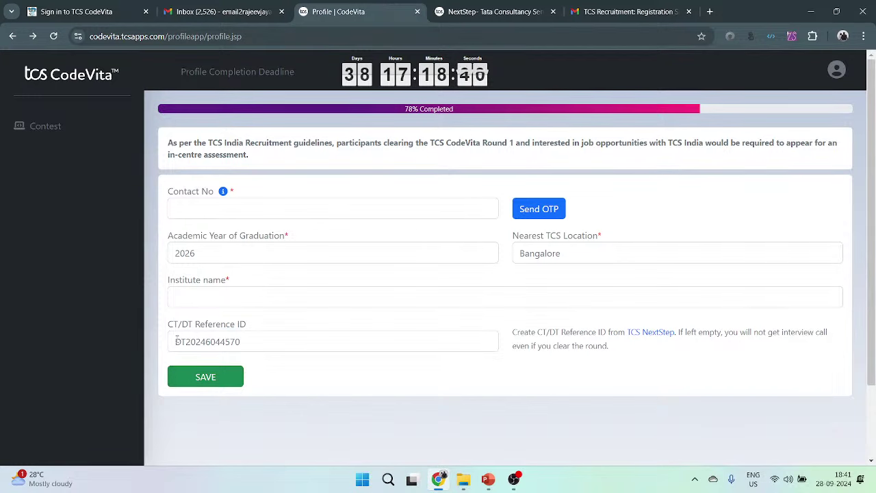
drag(177, 340, 242, 341)
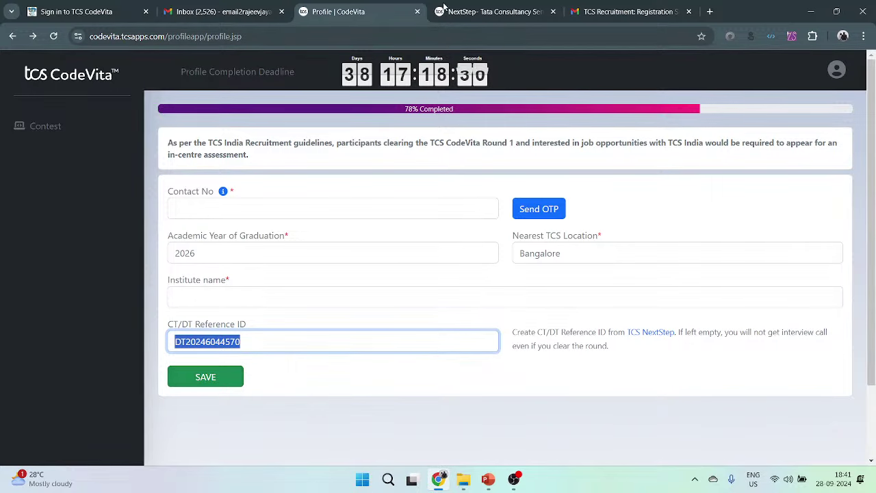
click(485, 12)
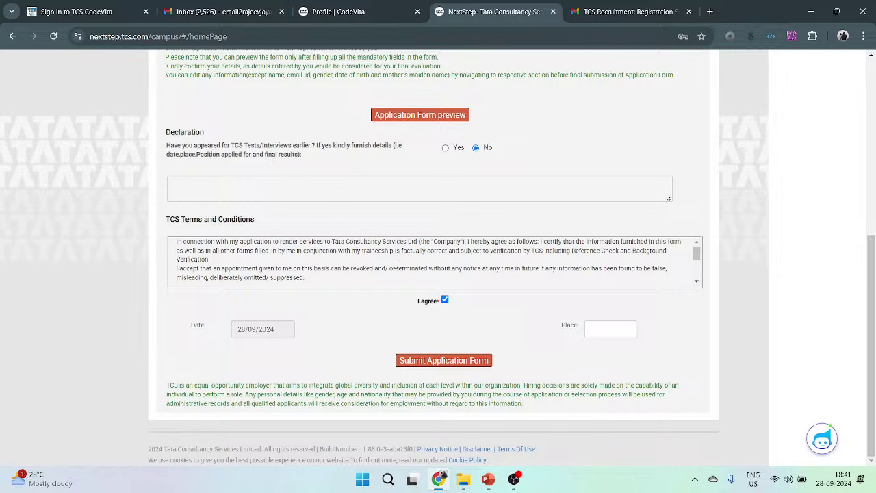
Attempt to submit the NextStep form, then return to the CodeVita sign-in tab showing already logged in
scroll(395, 266, down, 5)
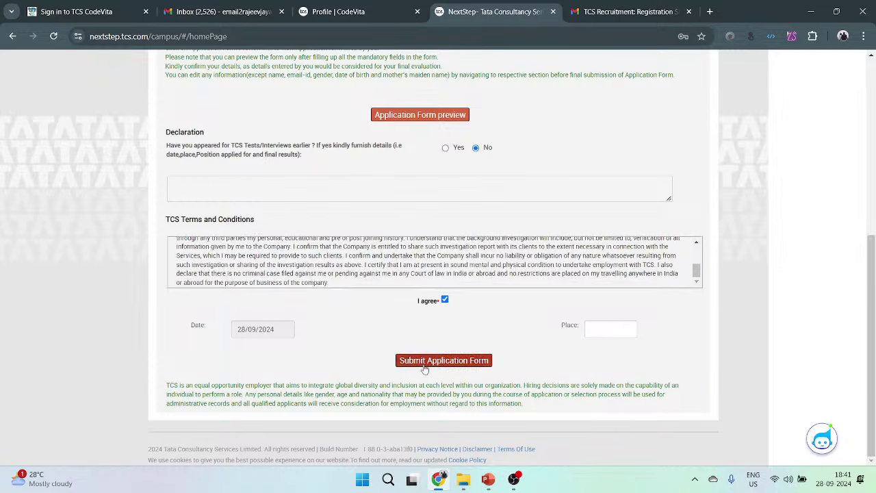
click(425, 368)
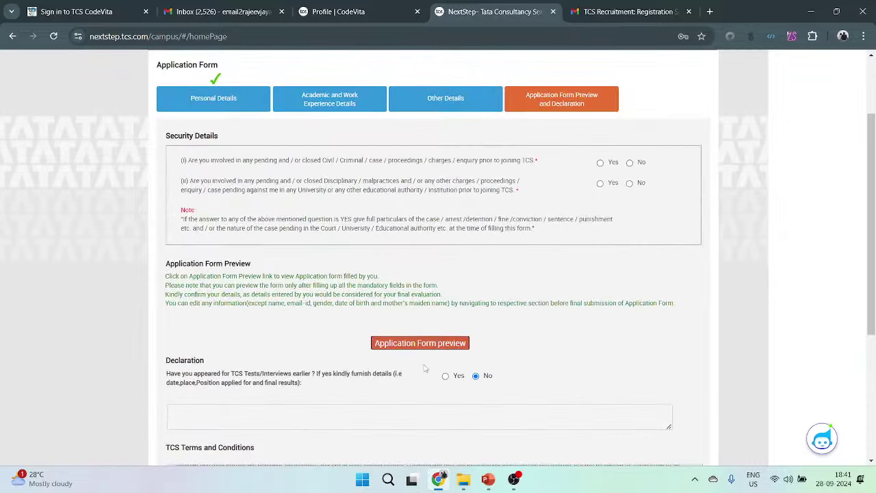
click(342, 12)
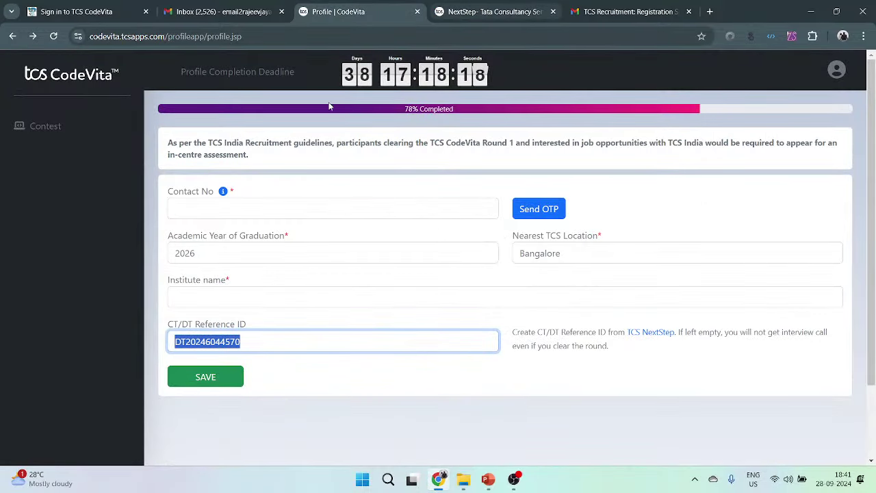
click(246, 4)
click(79, 12)
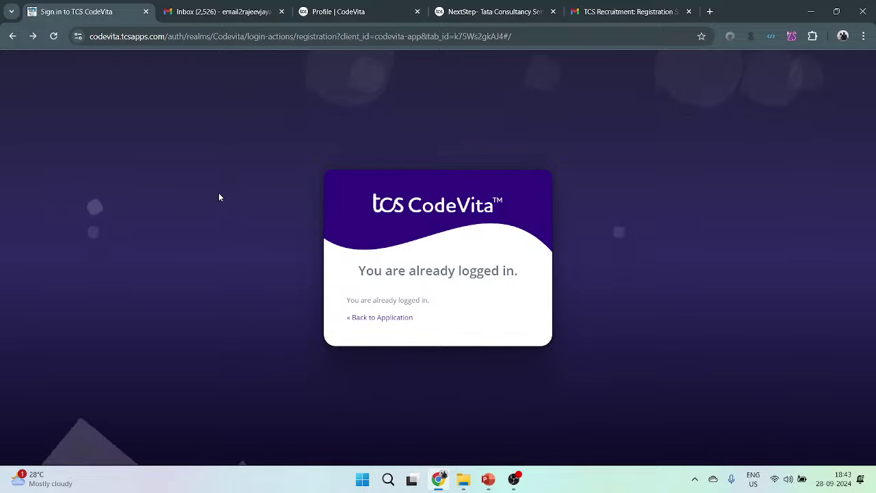
Review the bottom of the NextStep form, then display the TCS Registration Successful email with the DT ID
click(518, 5)
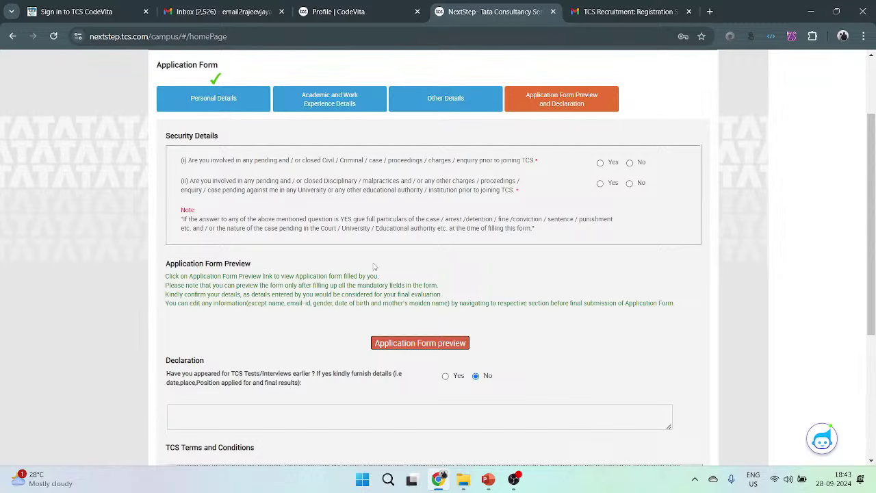
scroll(427, 406, down, 4)
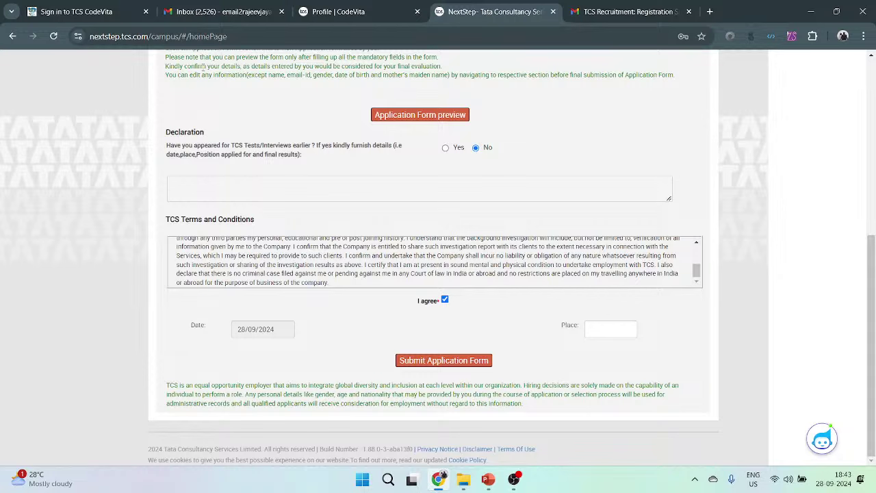
click(243, 12)
click(492, 12)
click(594, 7)
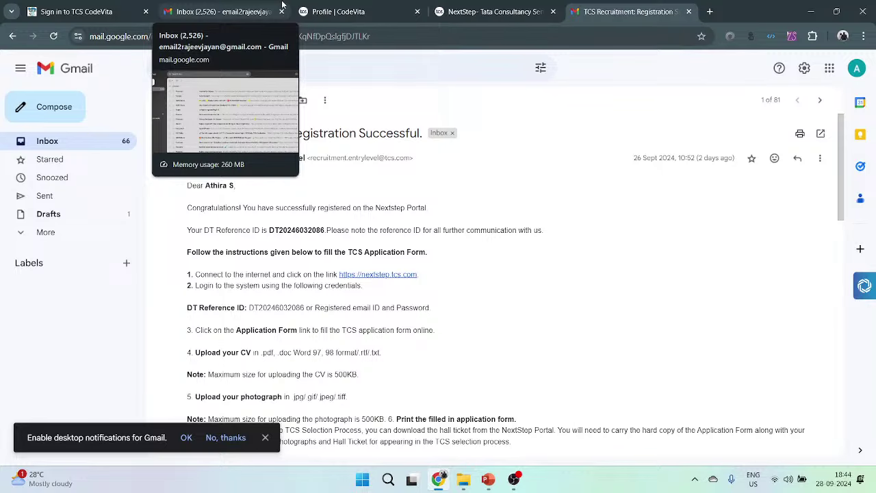
Open the CodeVita contest Guidelines at Eligibility Criteria showing the 2025–2028 course-completion requirement
click(338, 12)
click(50, 127)
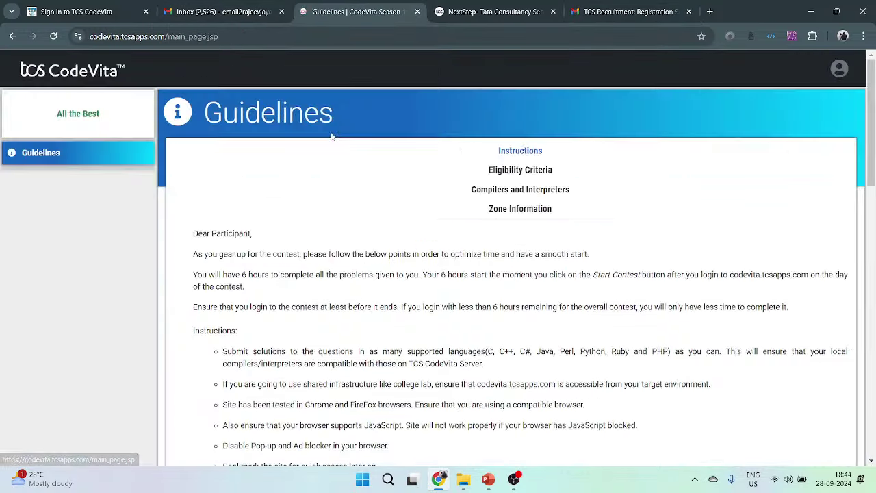
click(431, 162)
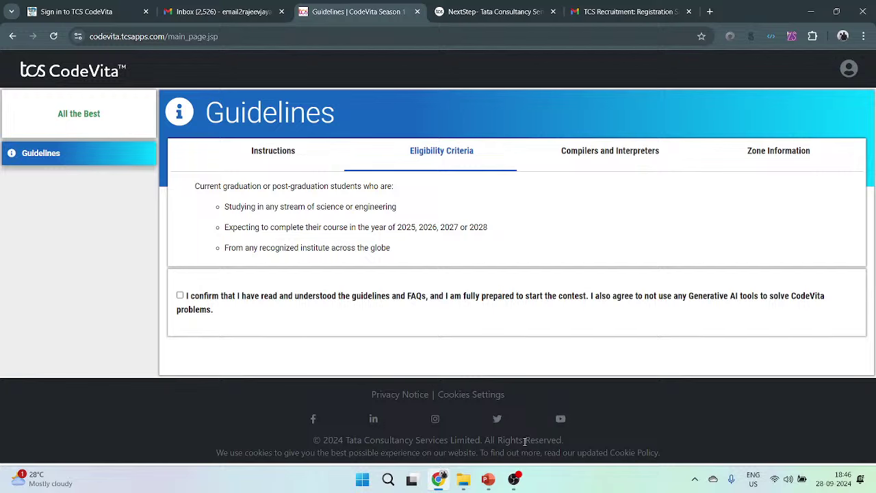
mouse_move(518, 479)
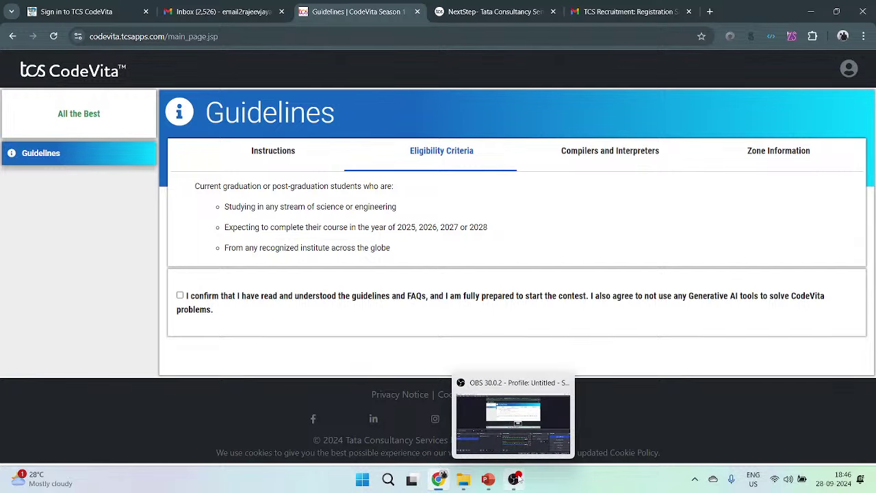